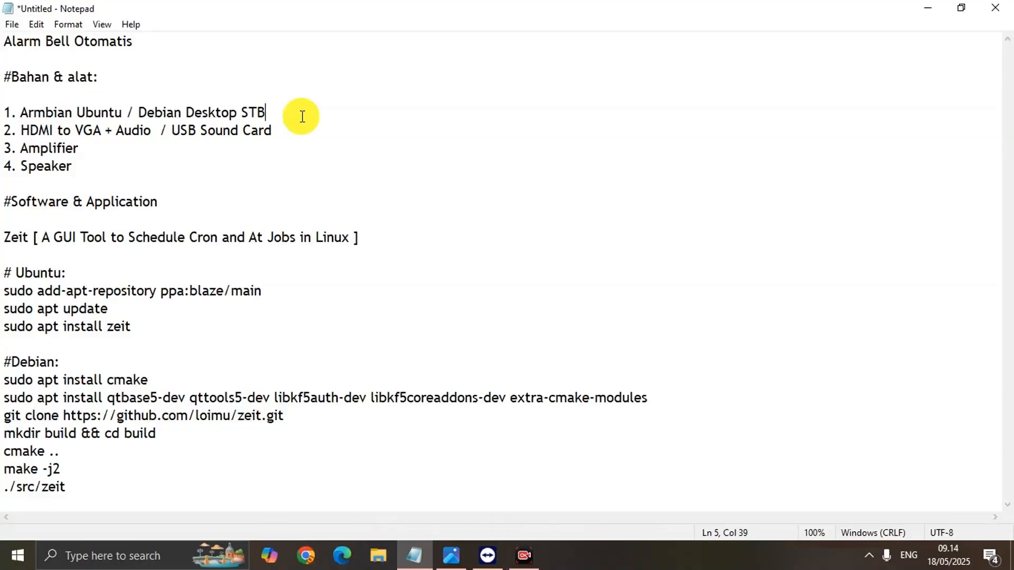
pyautogui.moveTo(49, 131); pyautogui.dragTo(17, 113)
pyautogui.moveTo(289, 132); pyautogui.dragTo(20, 128)
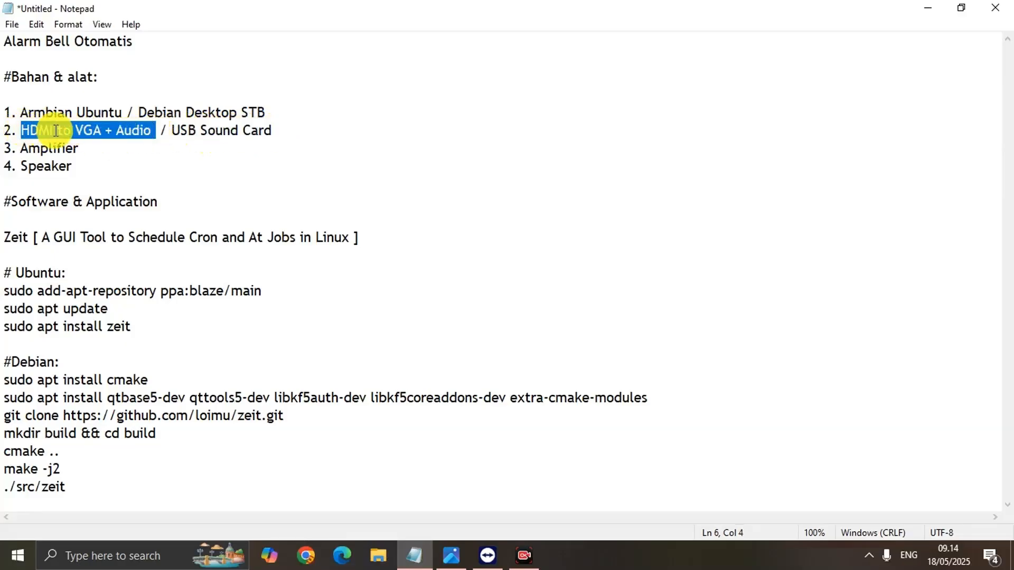
pyautogui.click(154, 134)
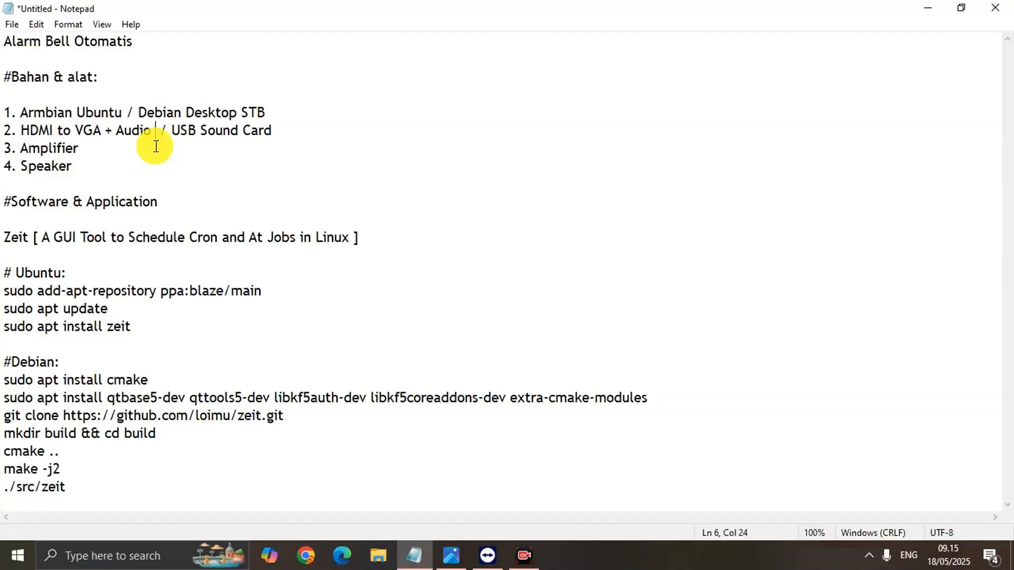
pyautogui.moveTo(154, 129); pyautogui.dragTo(10, 132)
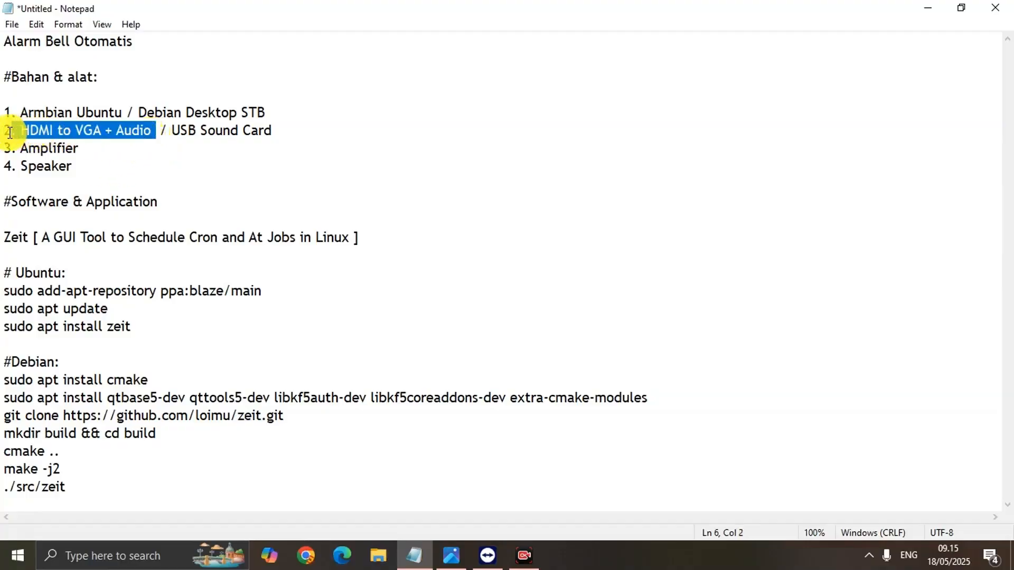
pyautogui.moveTo(154, 129); pyautogui.dragTo(117, 132)
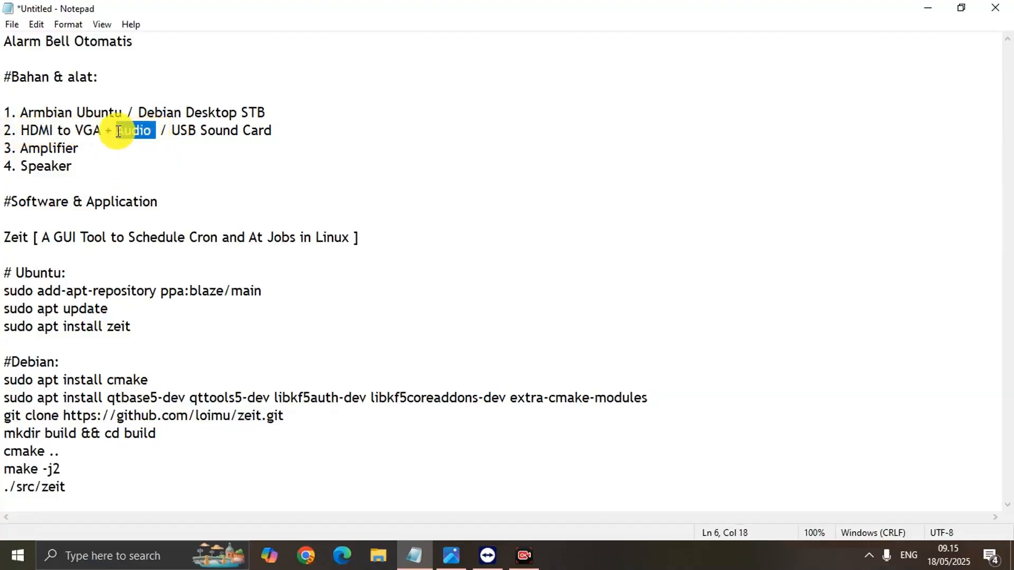
pyautogui.moveTo(272, 130); pyautogui.dragTo(20, 131)
pyautogui.moveTo(85, 148); pyautogui.dragTo(21, 149)
pyautogui.moveTo(78, 166); pyautogui.dragTo(30, 165)
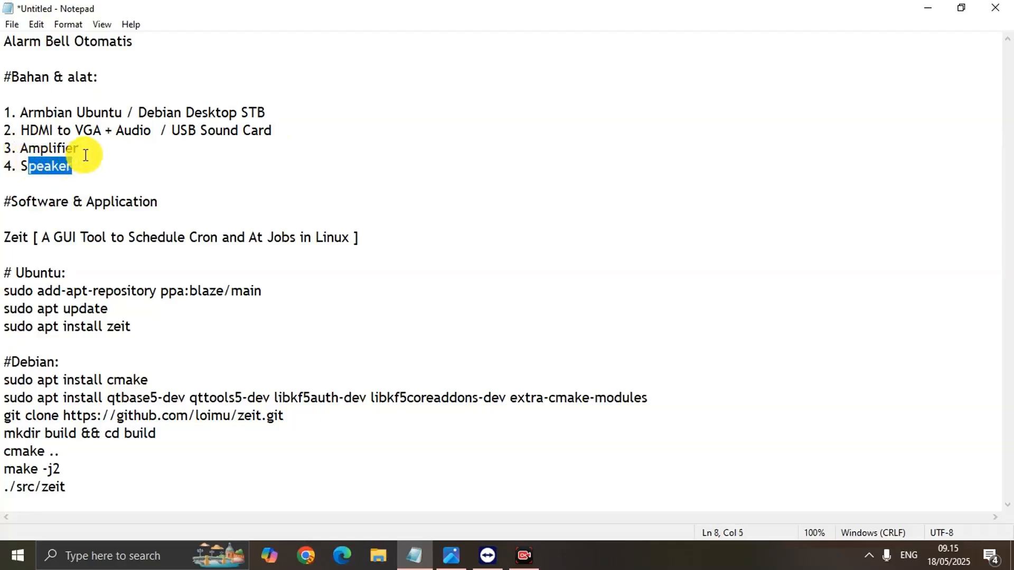
pyautogui.click(90, 167)
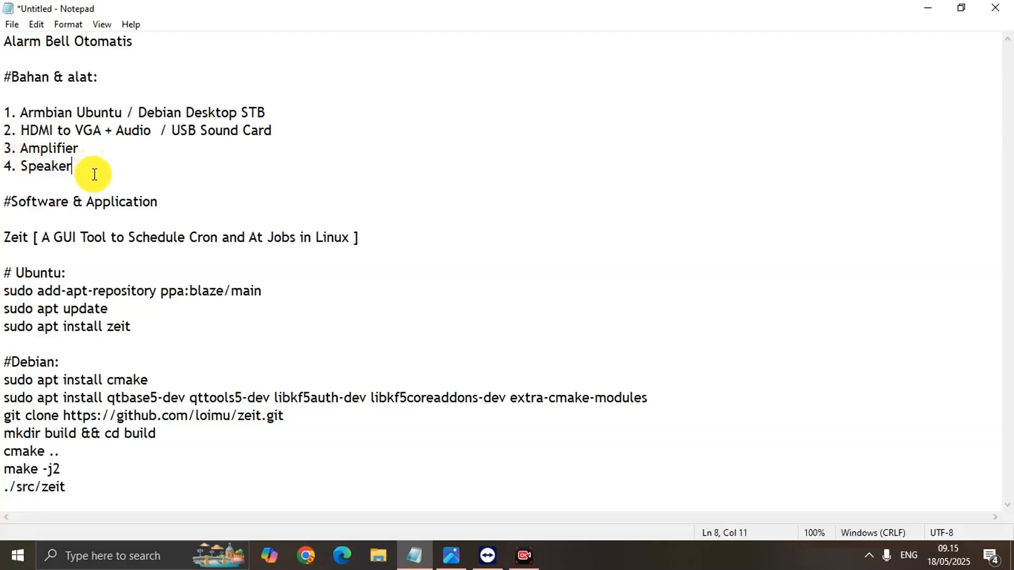
pyautogui.moveTo(29, 237); pyautogui.dragTo(356, 241)
pyautogui.click(379, 241)
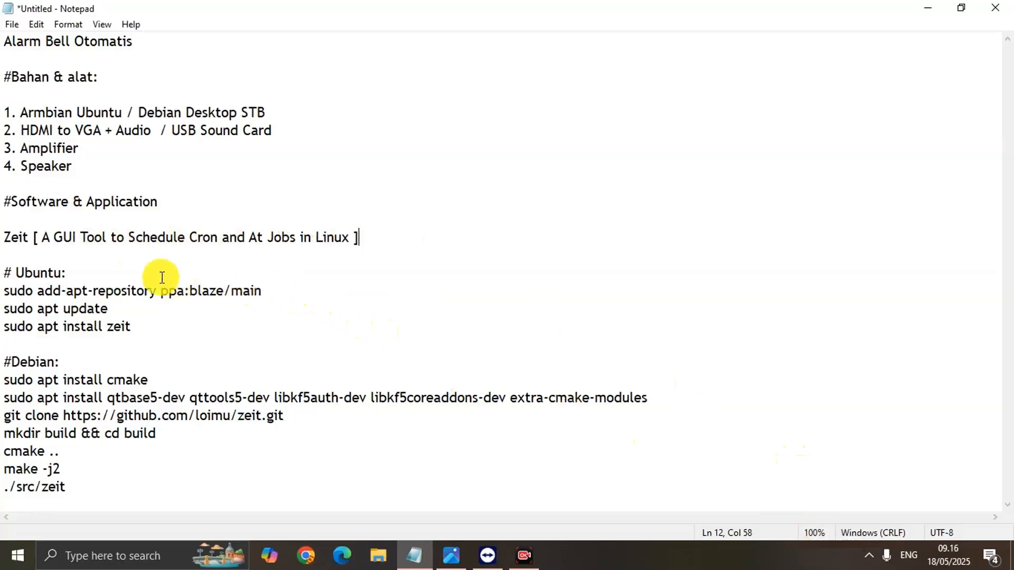
pyautogui.moveTo(7, 292); pyautogui.dragTo(251, 291)
pyautogui.moveTo(150, 327); pyautogui.dragTo(4, 326)
pyautogui.click(332, 295)
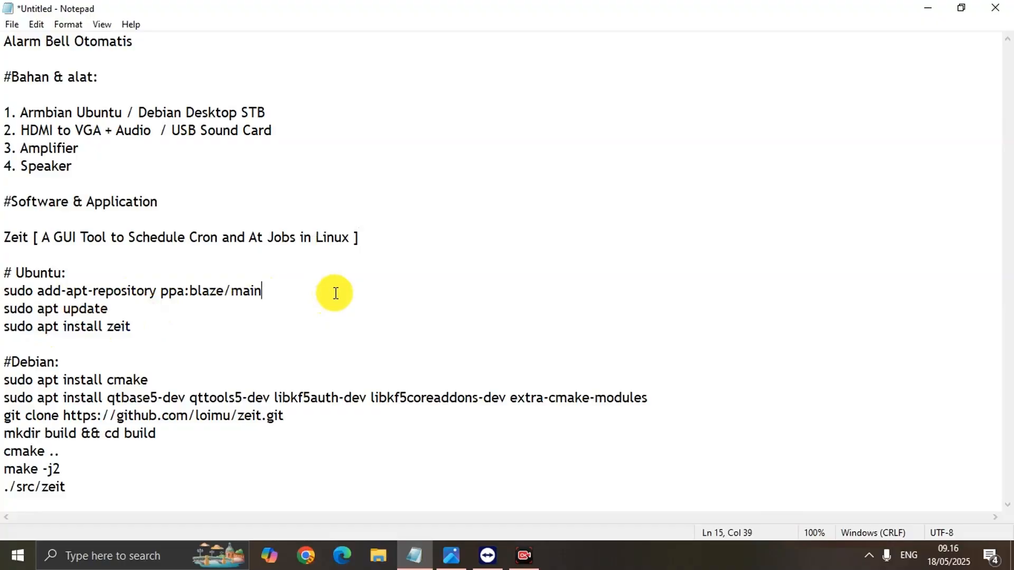
pyautogui.moveTo(150, 379); pyautogui.dragTo(654, 401)
pyautogui.click(190, 360)
pyautogui.click(661, 400)
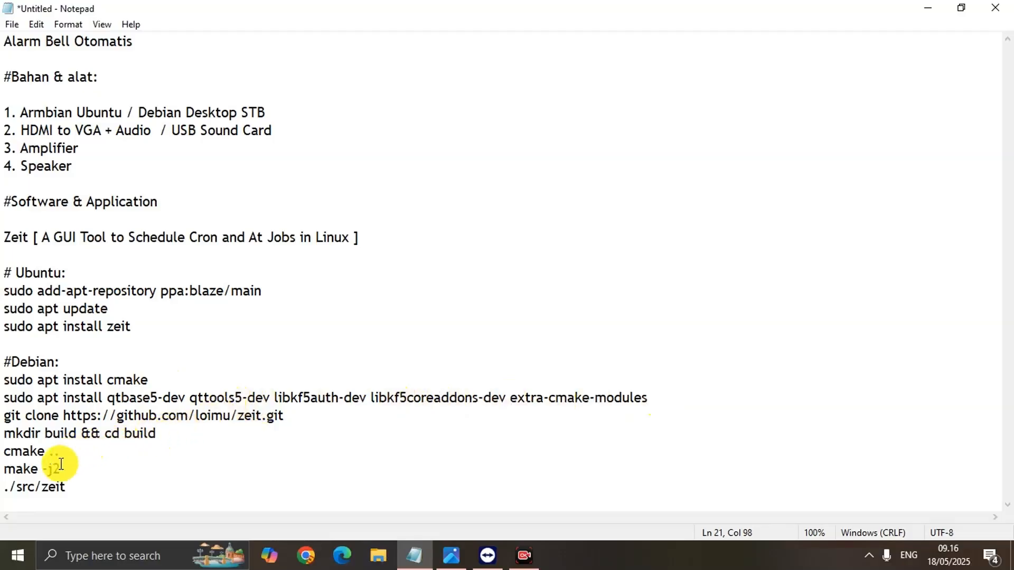
pyautogui.moveTo(63, 400); pyautogui.dragTo(664, 398)
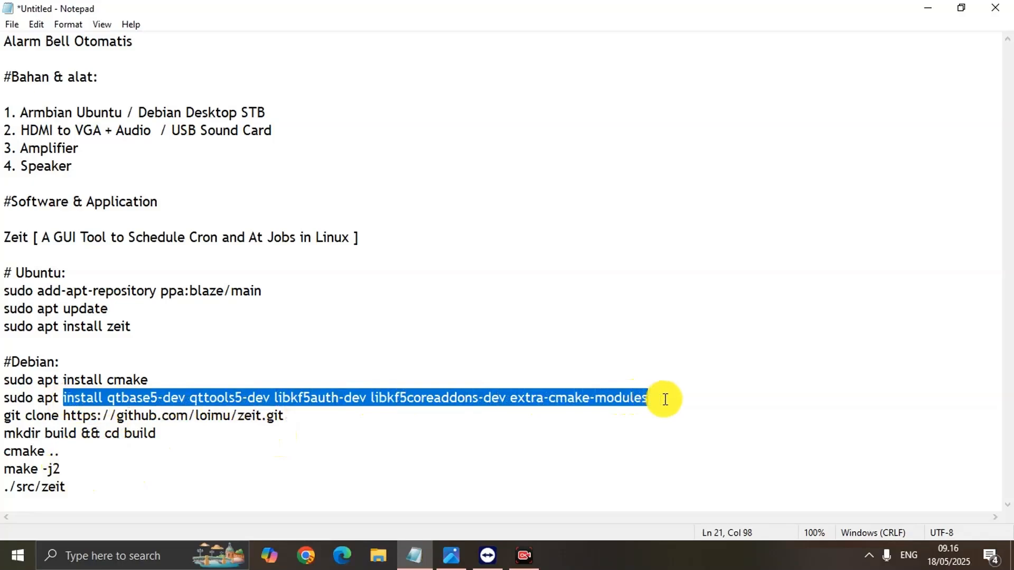
pyautogui.click(663, 398)
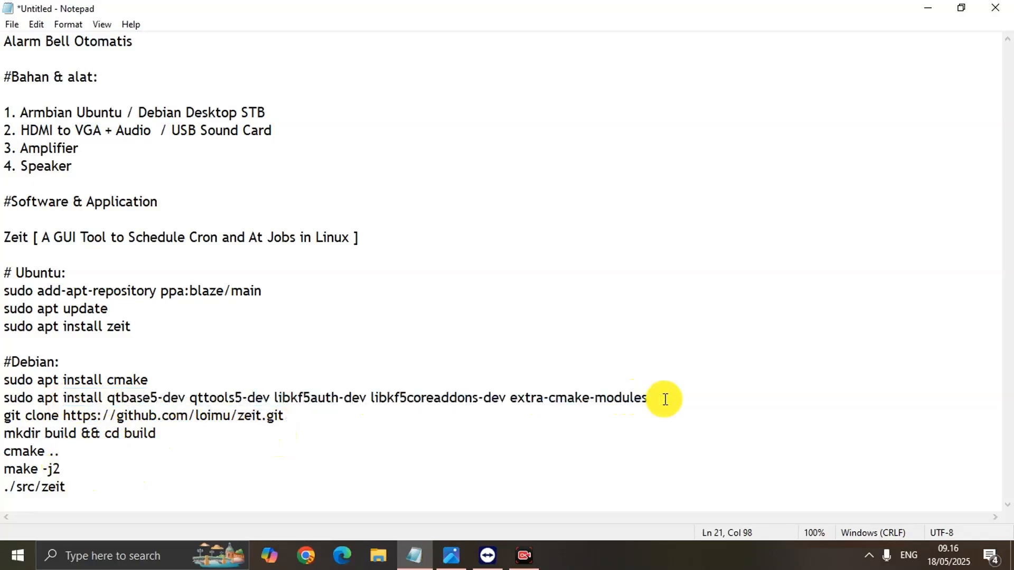
pyautogui.doubleClick(151, 379)
pyautogui.moveTo(107, 398); pyautogui.dragTo(655, 397)
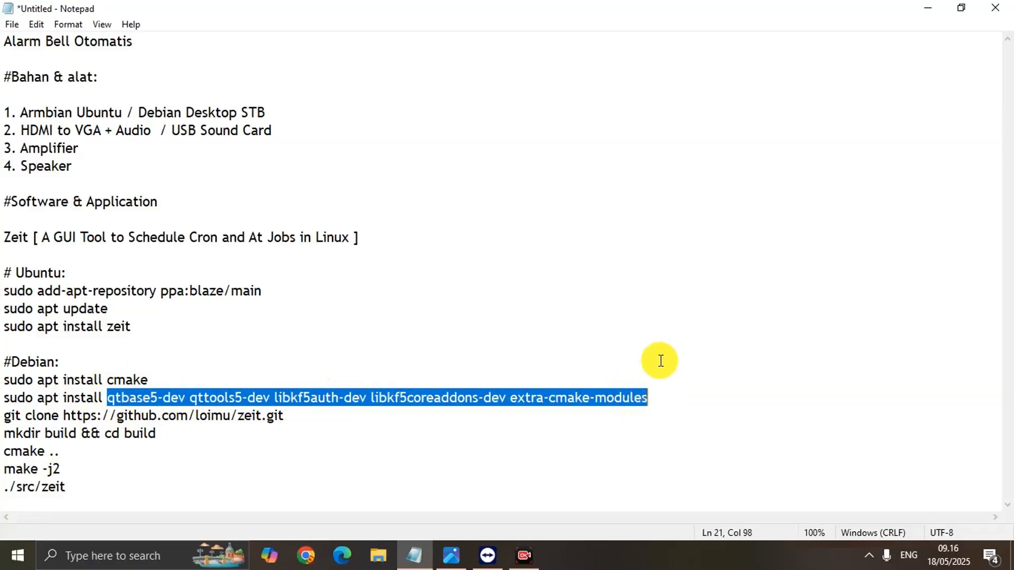
pyautogui.click(659, 359)
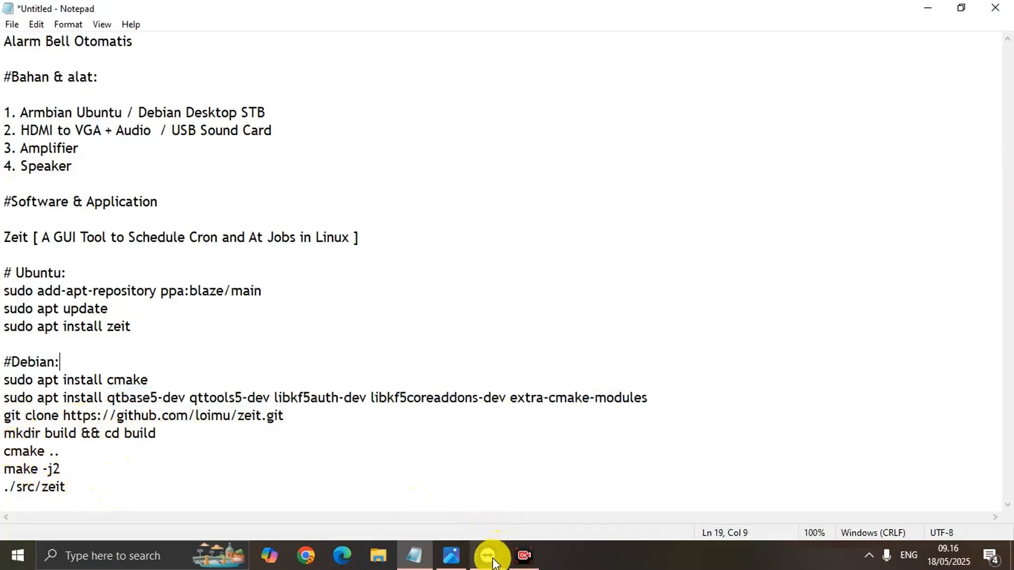
# Step: Connect TeamViewer to the Armbian box and log on with the partner password
pyautogui.click(492, 560)
pyautogui.click(906, 453)
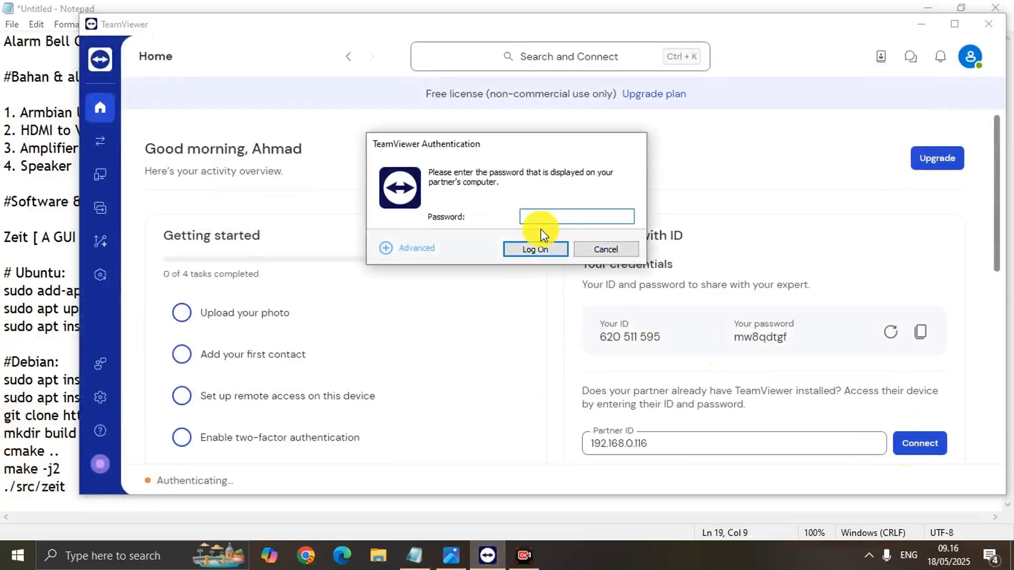
pyautogui.write('a')
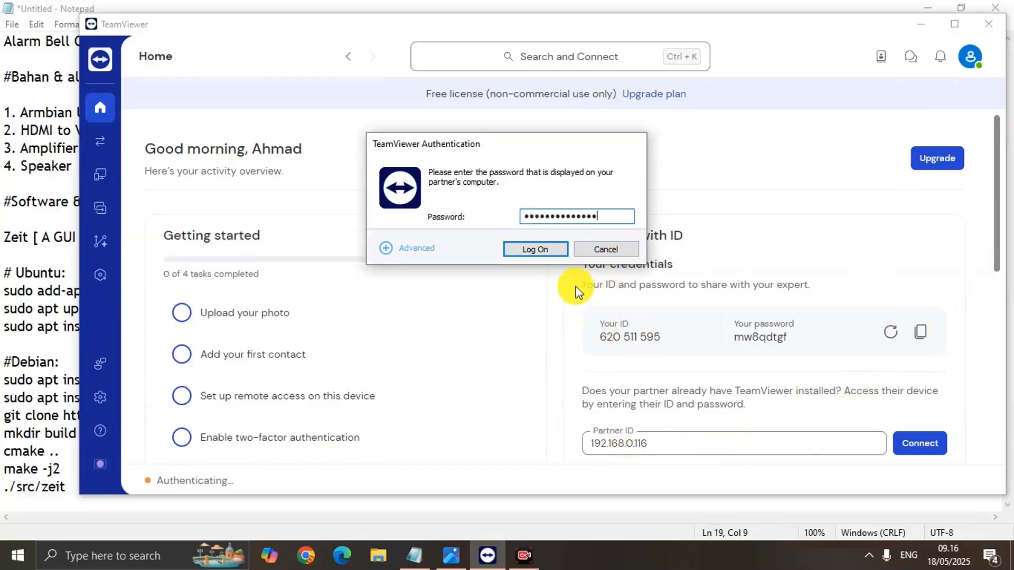
pyautogui.click(529, 249)
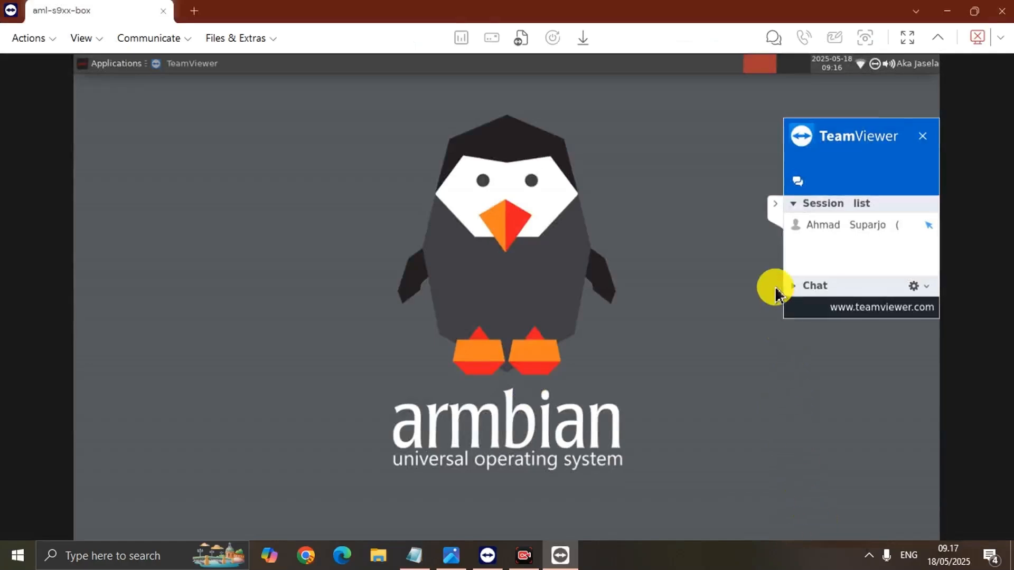
# Step: Show the remote desktop full screen, launch Terminal Emulator, then minimize the session
pyautogui.click(775, 207)
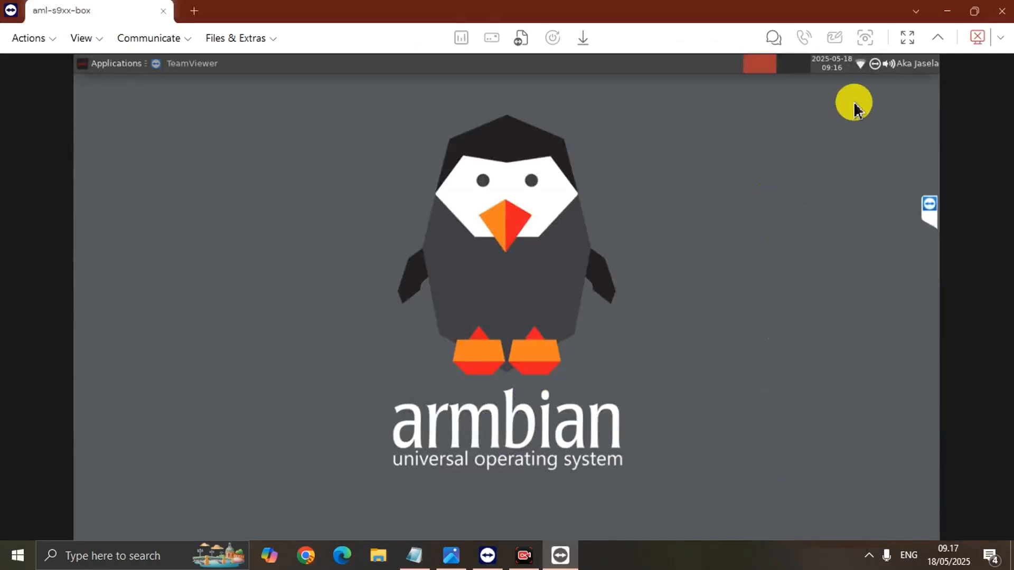
pyautogui.click(908, 33)
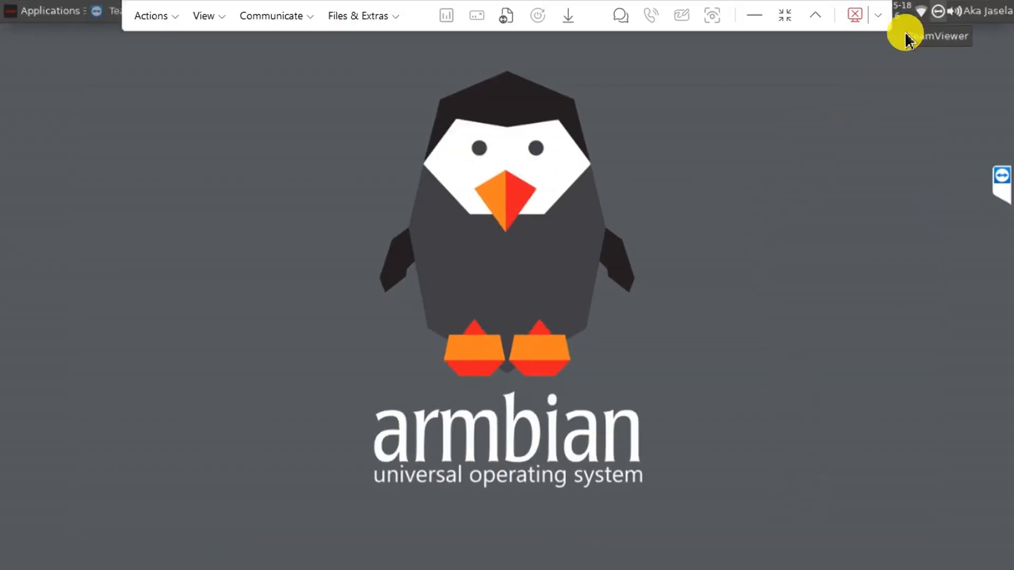
pyautogui.click(817, 18)
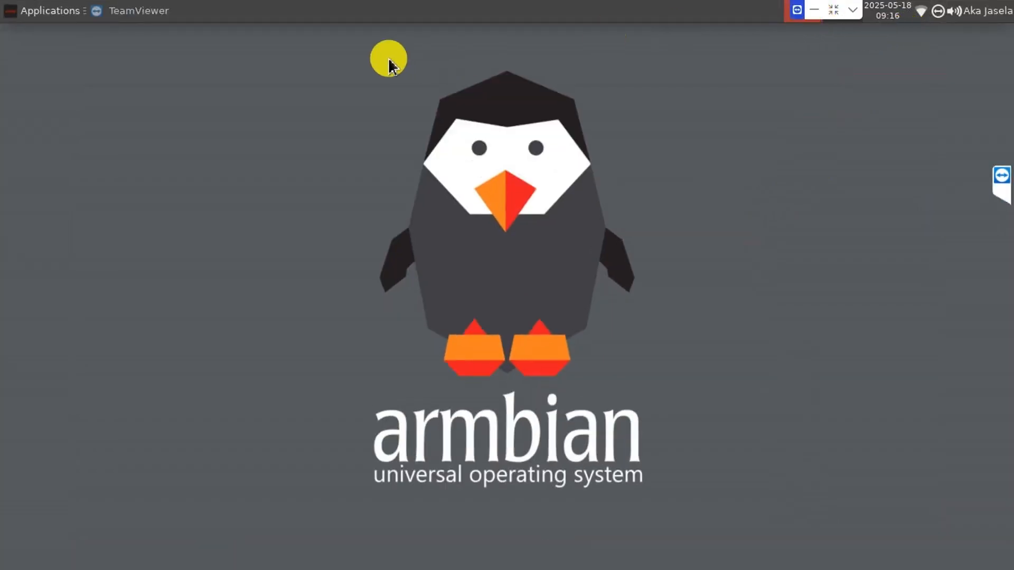
pyautogui.click(48, 10)
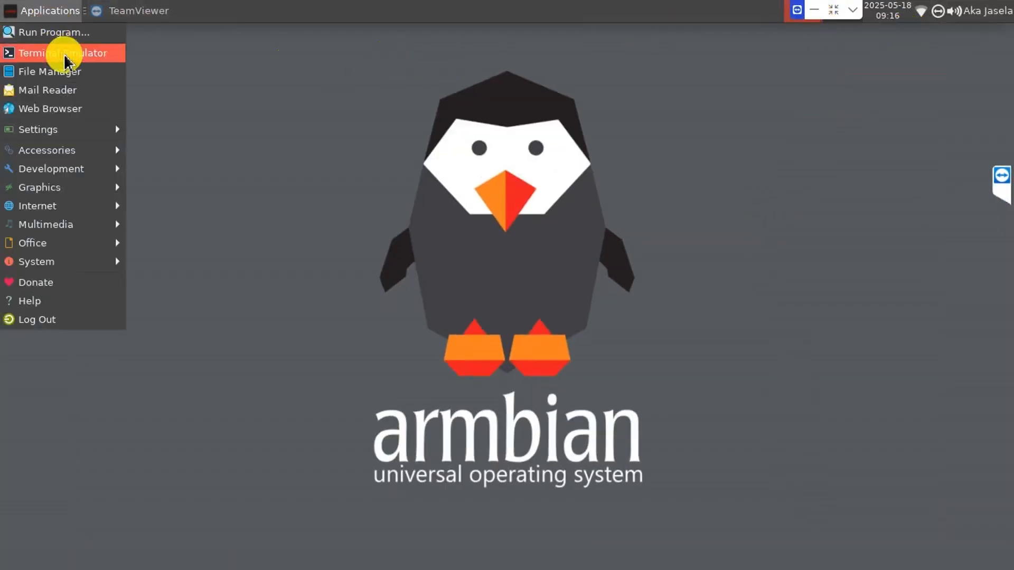
pyautogui.click(50, 53)
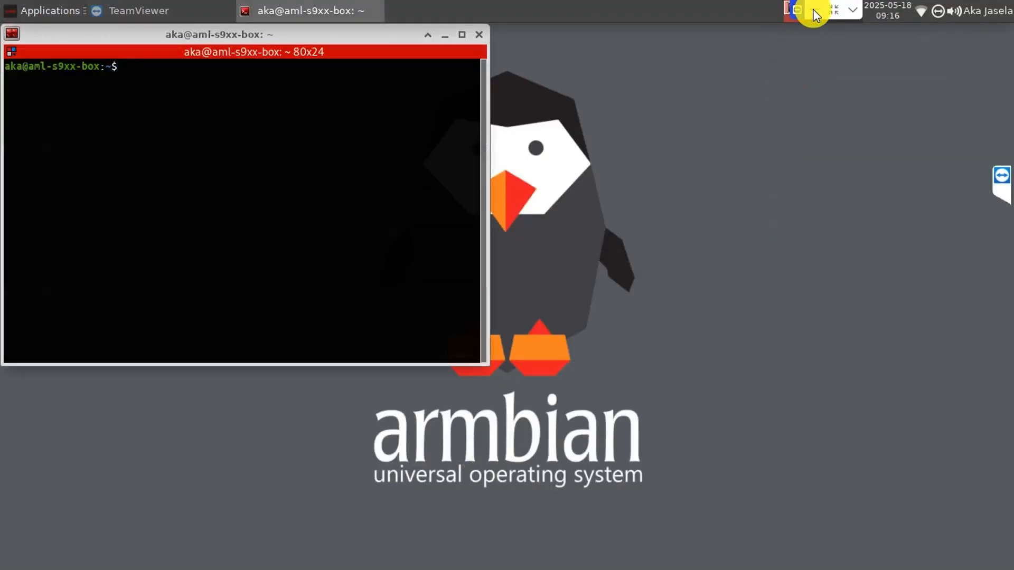
pyautogui.click(812, 13)
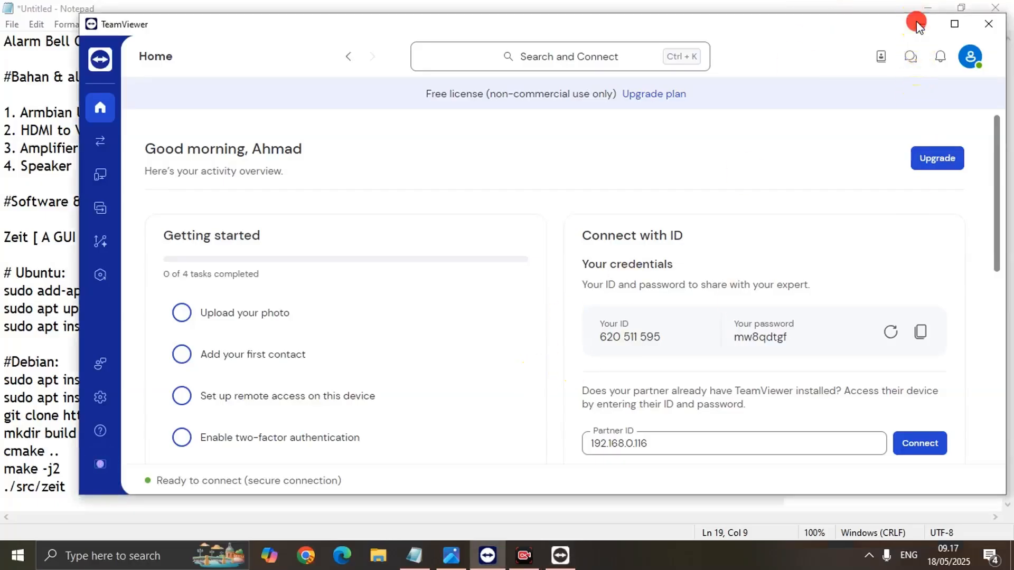
# Step: Copy the Zeit git clone command line from the Notepad notes
pyautogui.click(919, 25)
pyautogui.moveTo(285, 418); pyautogui.dragTo(6, 418)
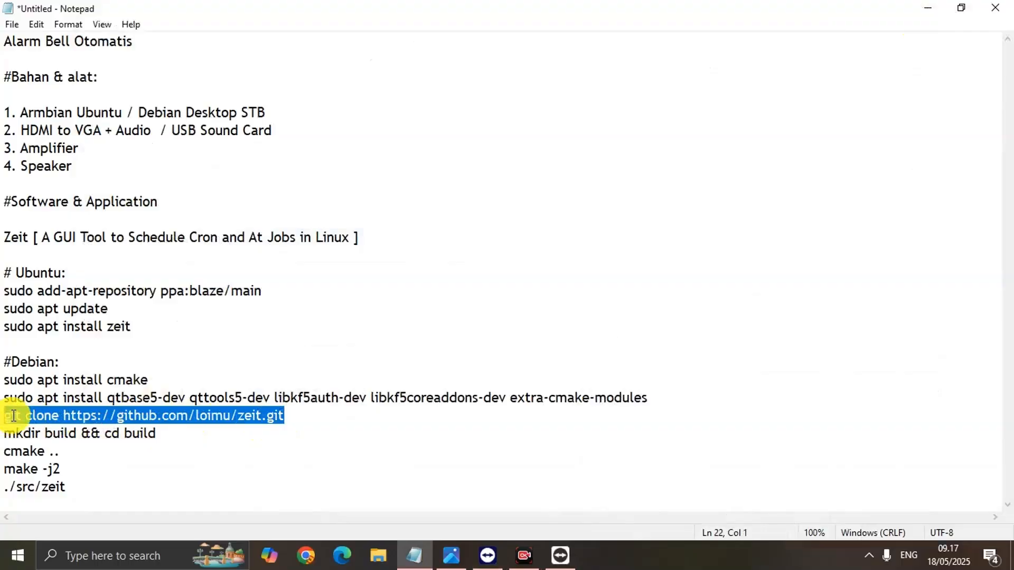
pyautogui.rightClick(6, 418)
pyautogui.click(53, 238)
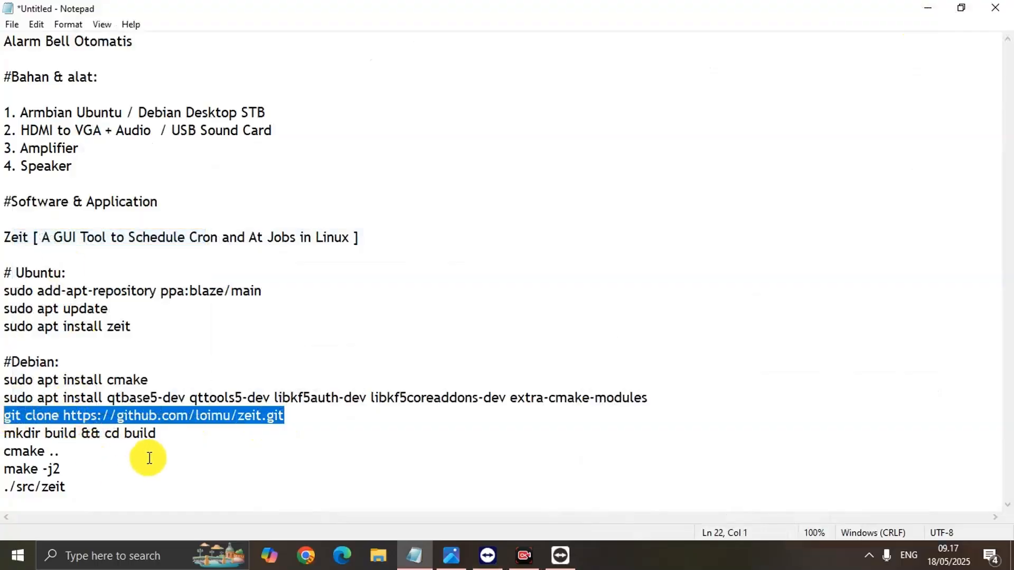
pyautogui.click(164, 444)
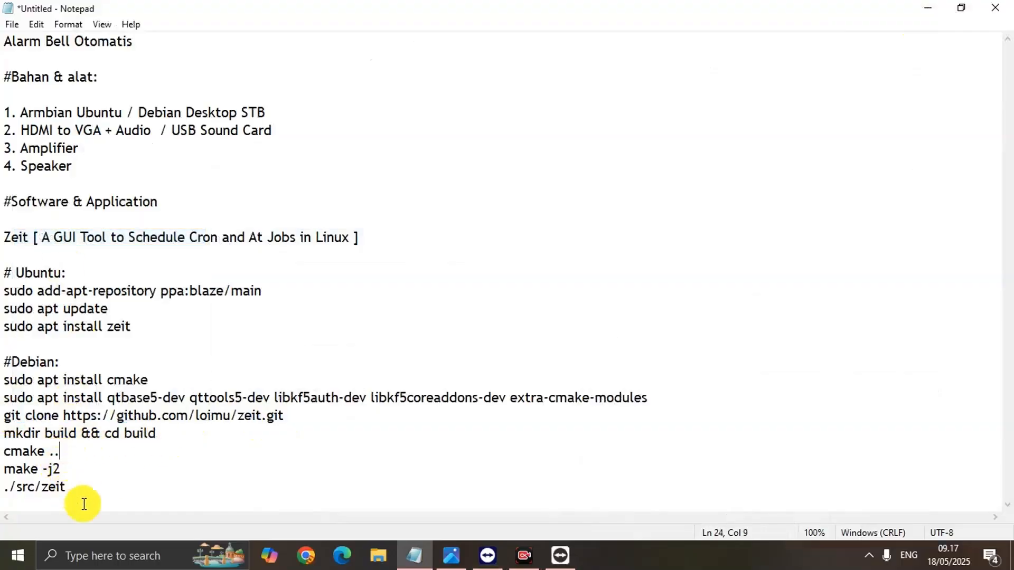
# Step: Minimize Notepad and bring the remote Armbian terminal session back up
pyautogui.click(927, 7)
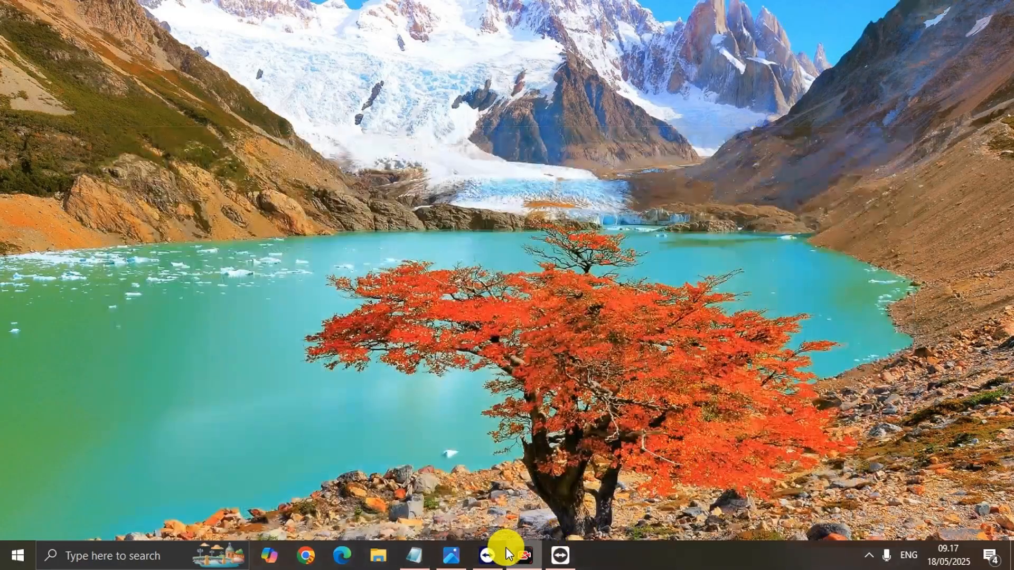
pyautogui.click(487, 555)
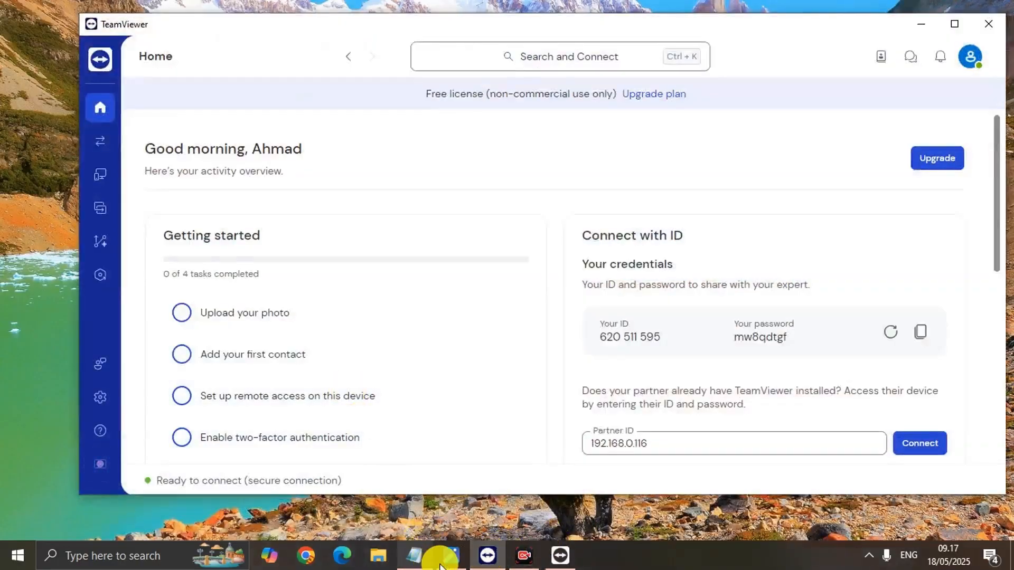
pyautogui.click(487, 556)
pyautogui.click(487, 560)
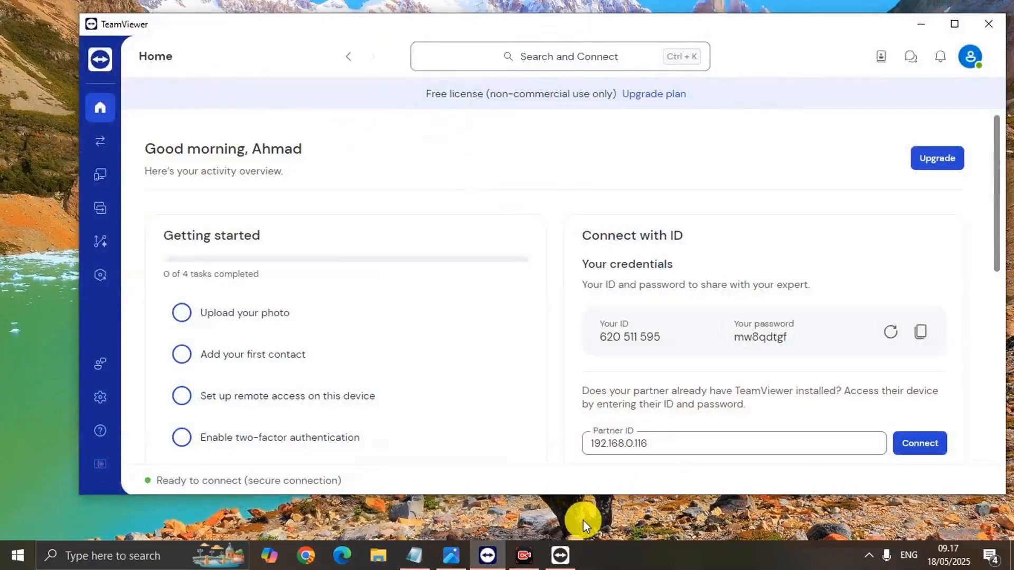
pyautogui.click(560, 556)
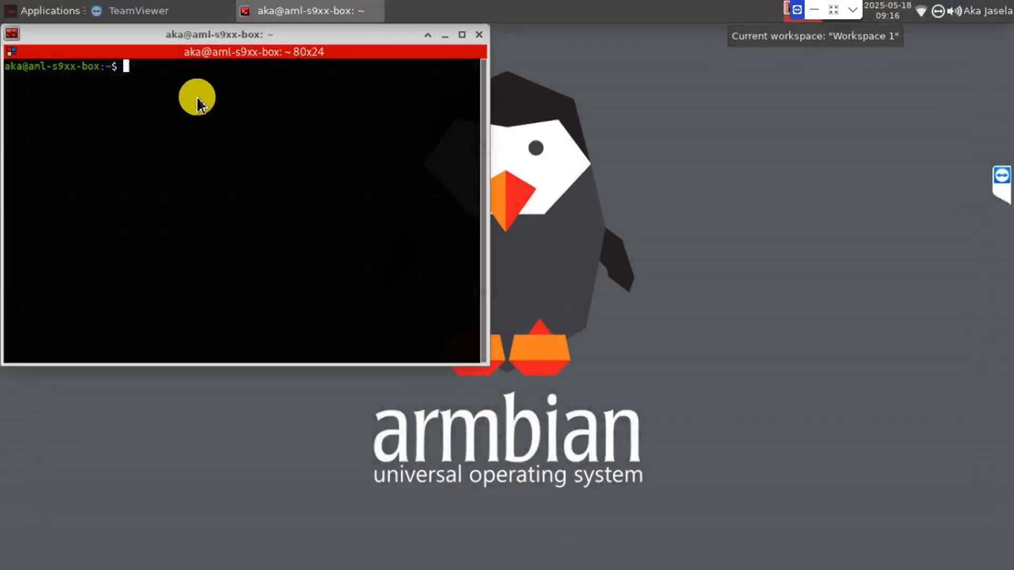
pyautogui.rightClick(158, 85)
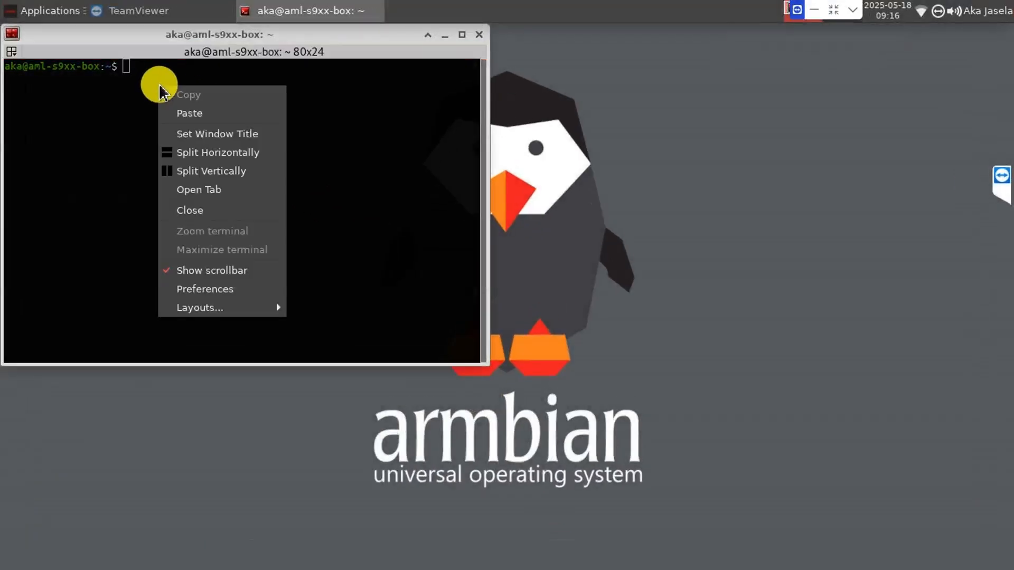
pyautogui.click(210, 114)
pyautogui.press('Return')
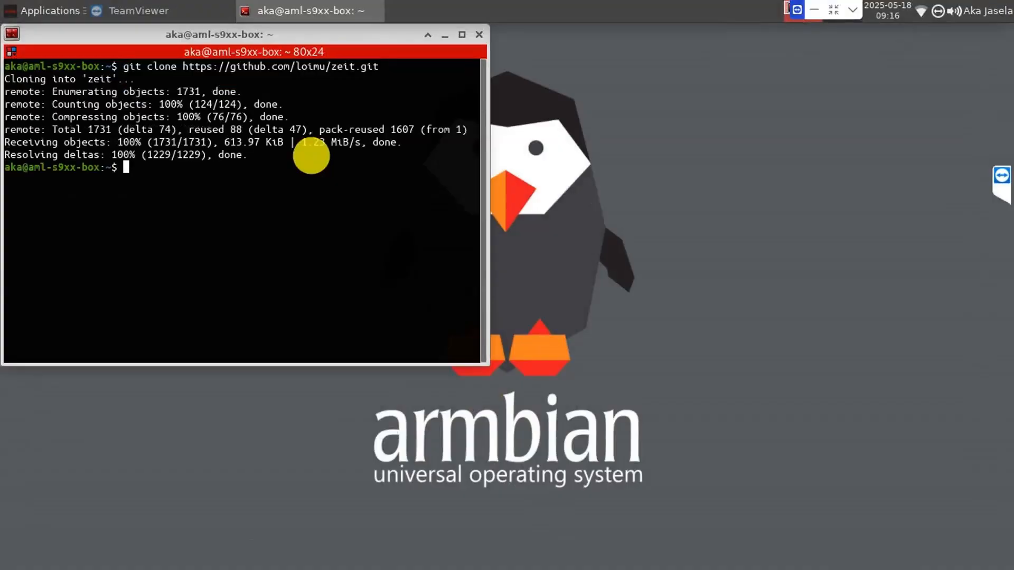
pyautogui.write('ls')
pyautogui.press('Return')
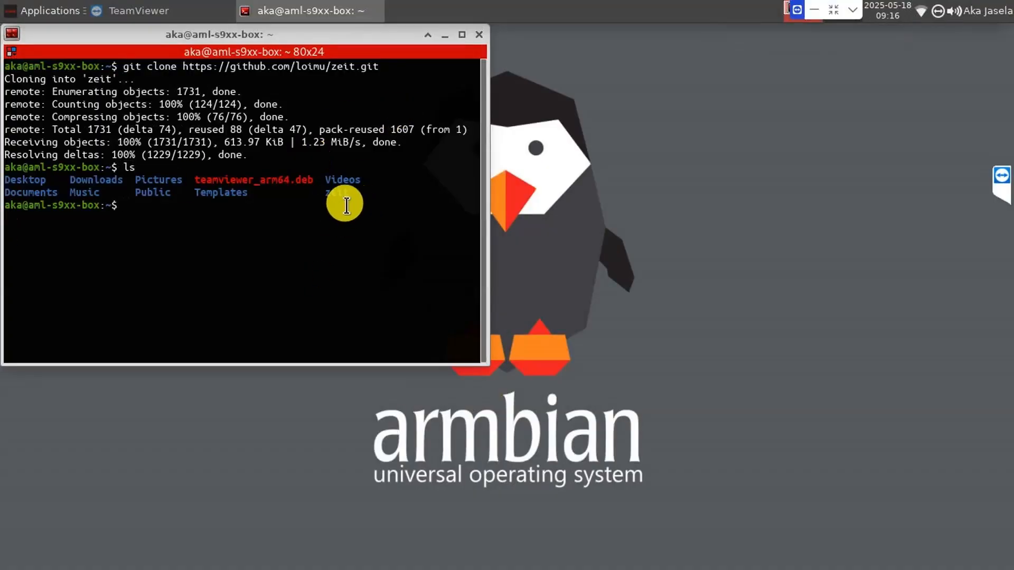
pyautogui.moveTo(315, 186); pyautogui.dragTo(194, 182)
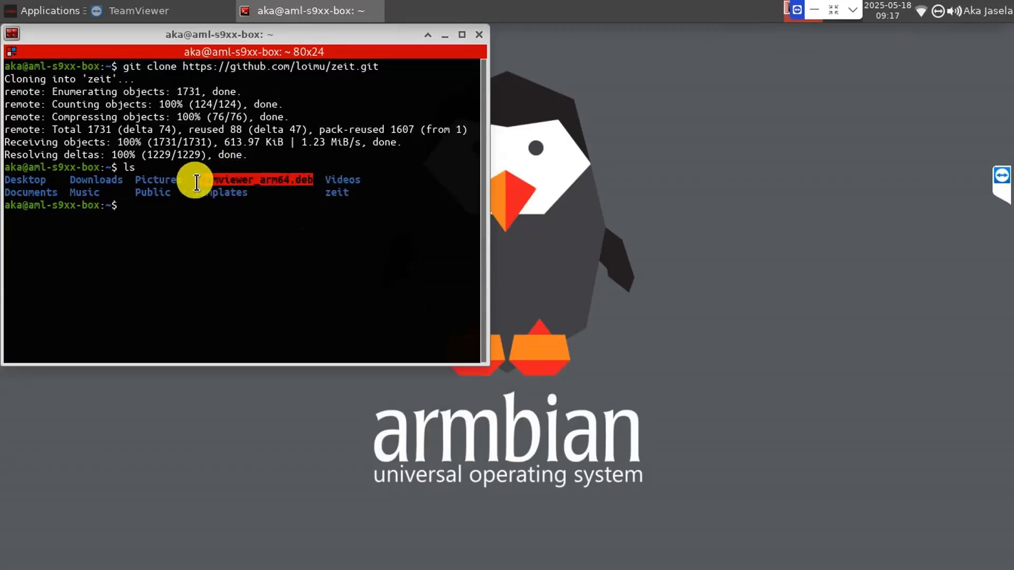
pyautogui.click(354, 199)
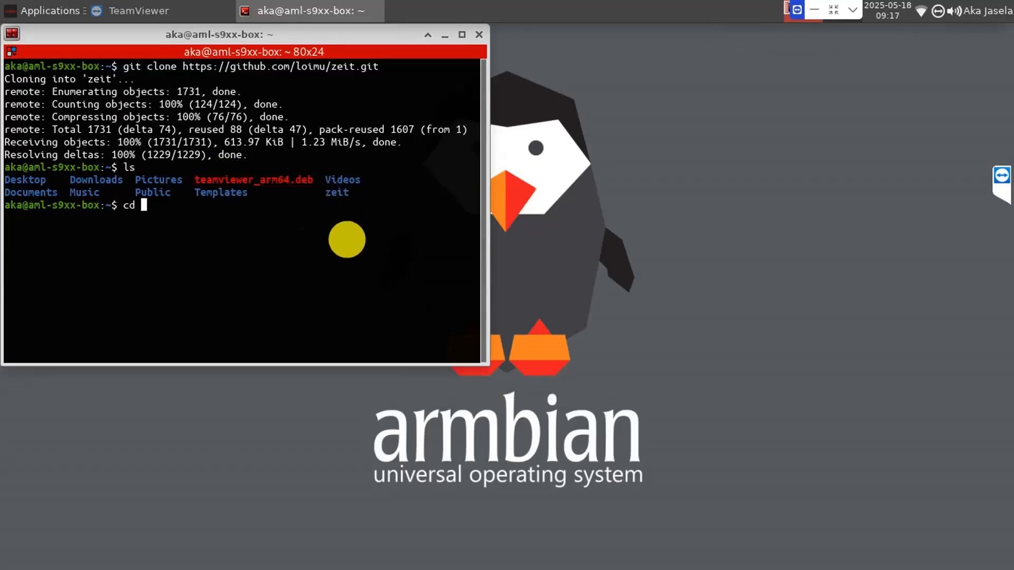
# Step: Enter the zeit folder, create a build folder and move into it
pyautogui.write('cd zeit')
pyautogui.press('Return')
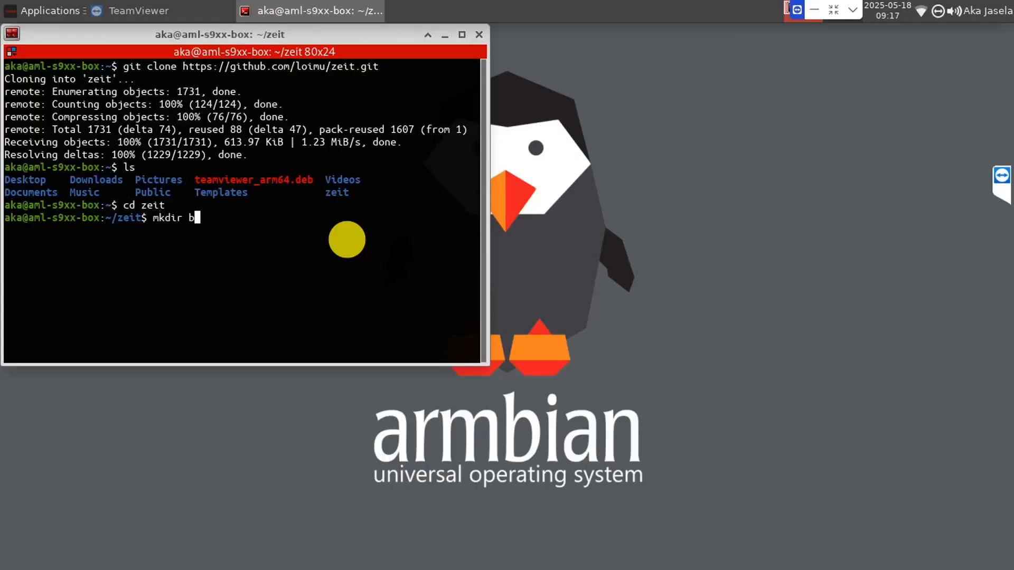
pyautogui.write('mkdir build')
pyautogui.press('Return')
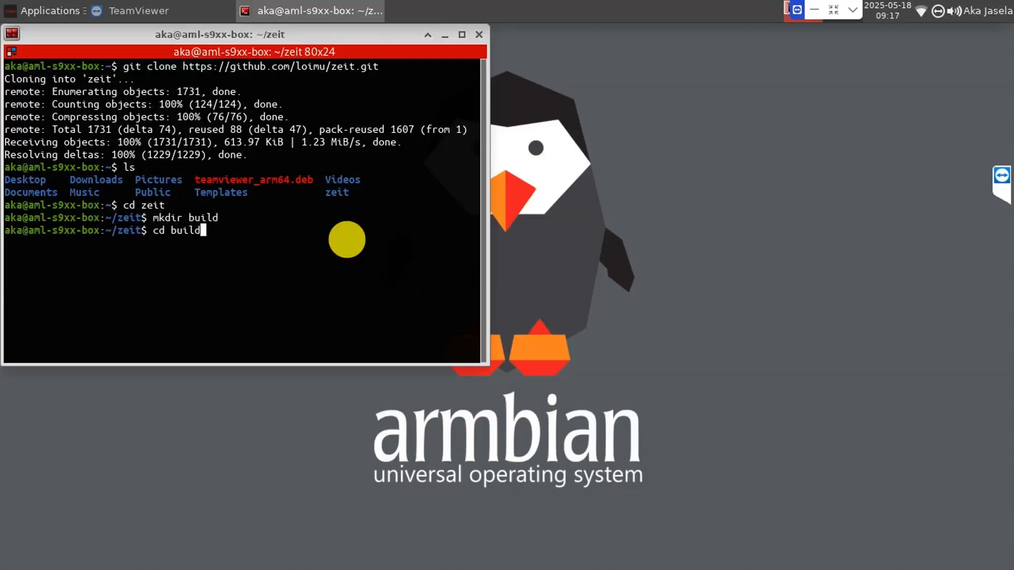
pyautogui.press('Return')
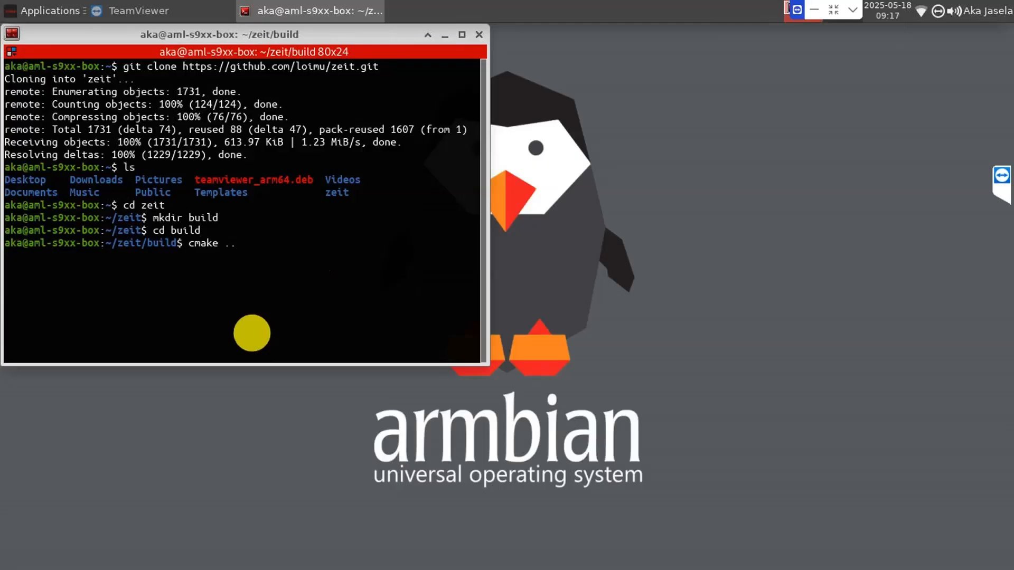
# Step: Run cmake .. and make -j2 for Zeit, then minimize the remote window
pyautogui.press('Return')
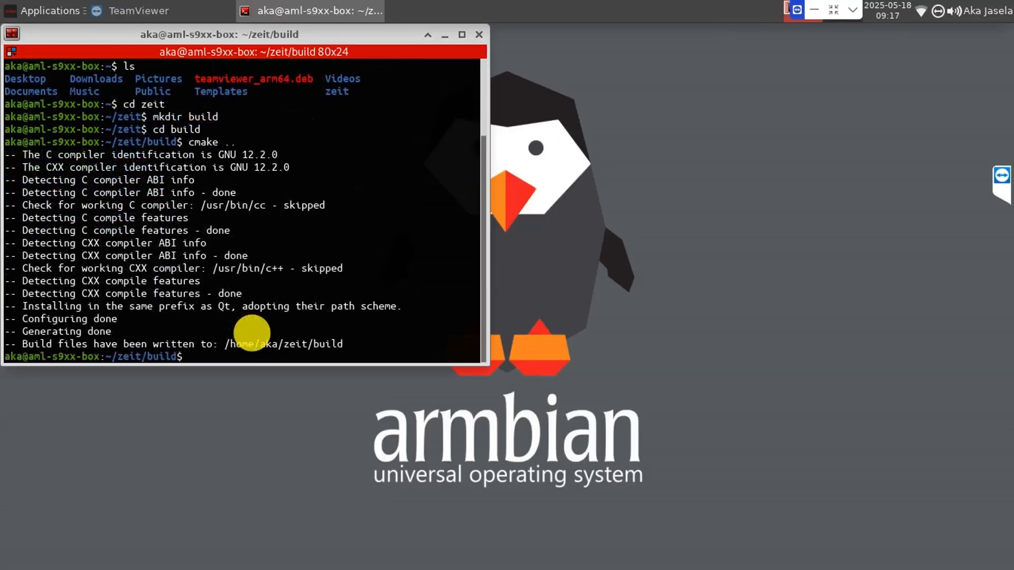
pyautogui.write('make -j2')
pyautogui.press('Return')
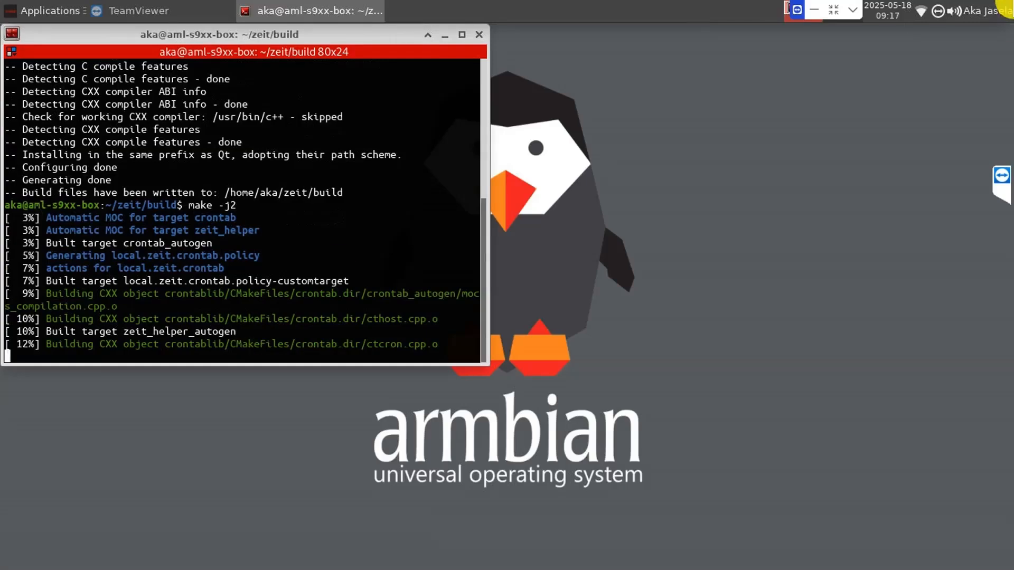
pyautogui.click(821, 17)
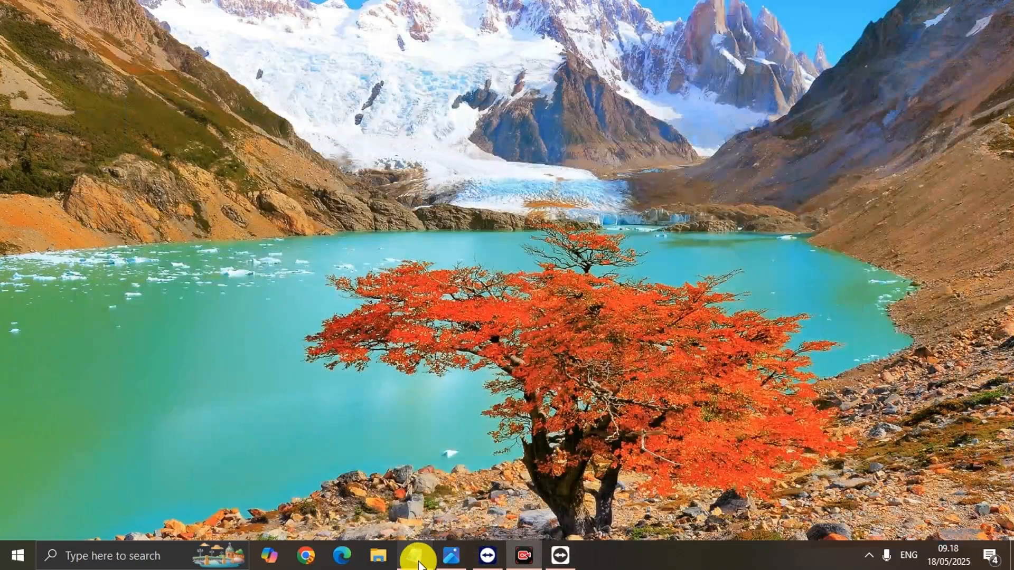
# Step: Review the Ubuntu install commands and qtbase5 dependency line in the notes, then minimize them
pyautogui.click(415, 556)
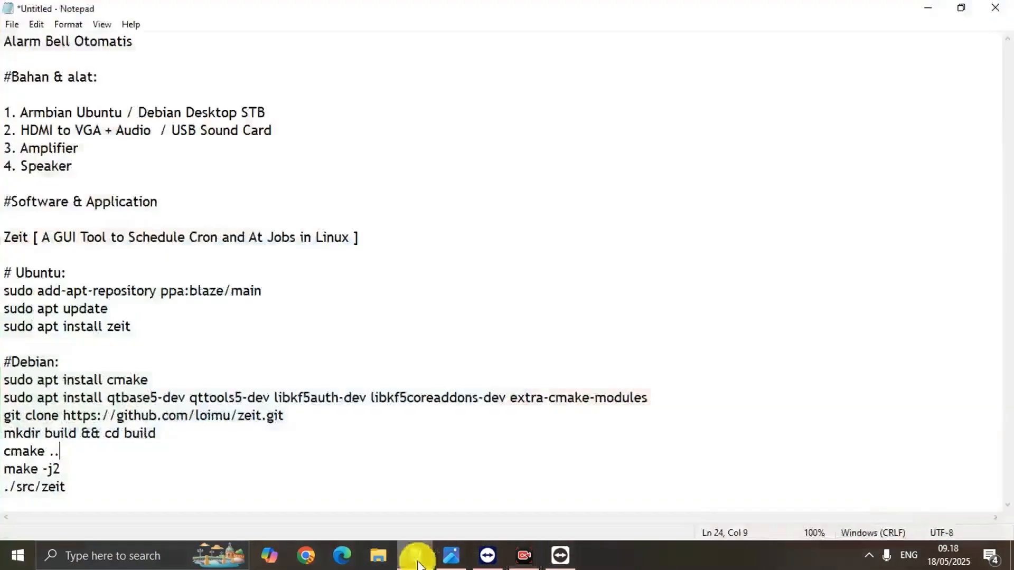
pyautogui.moveTo(136, 324); pyautogui.dragTo(3, 309)
pyautogui.click(187, 322)
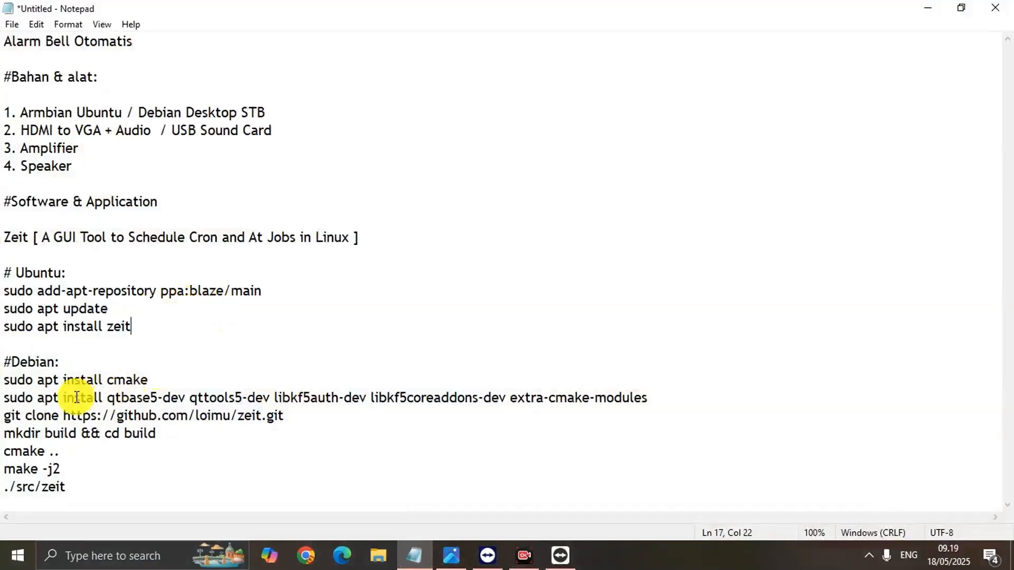
pyautogui.moveTo(52, 401); pyautogui.dragTo(106, 400)
pyautogui.click(229, 359)
pyautogui.click(927, 8)
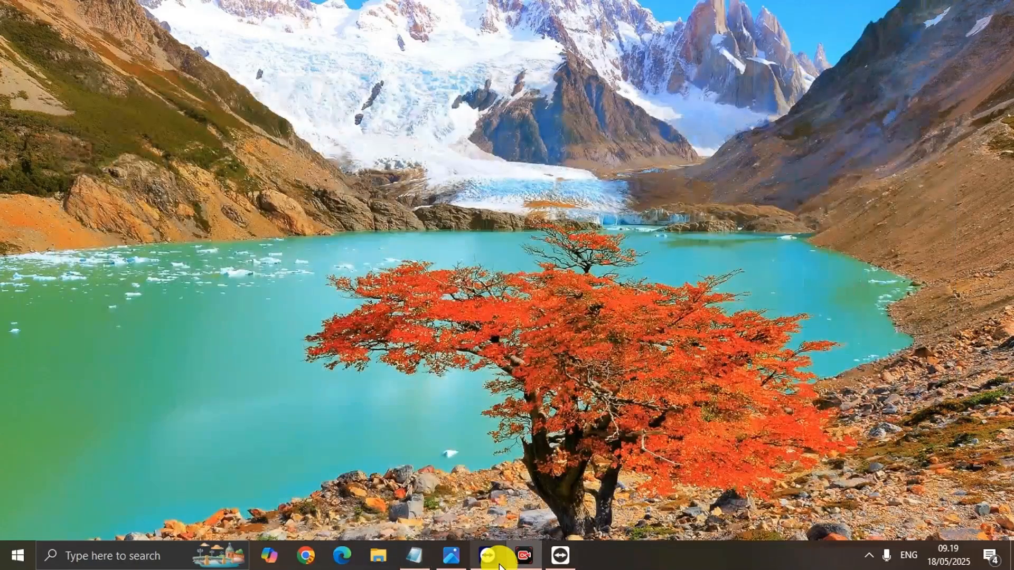
# Step: Back in the remote terminal, list the build folder, then enter and list src
pyautogui.click(552, 555)
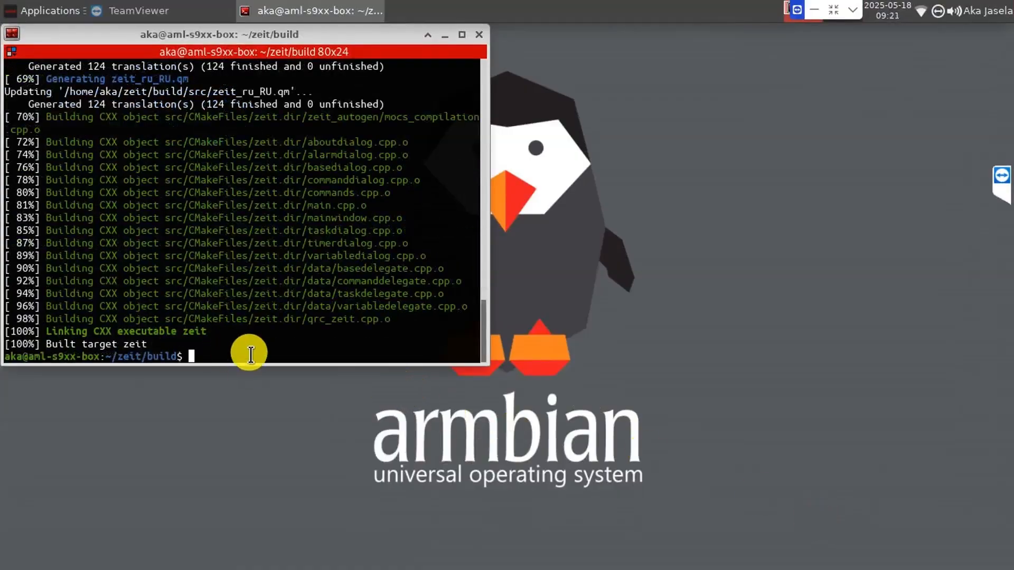
pyautogui.write('ls')
pyautogui.press('Return')
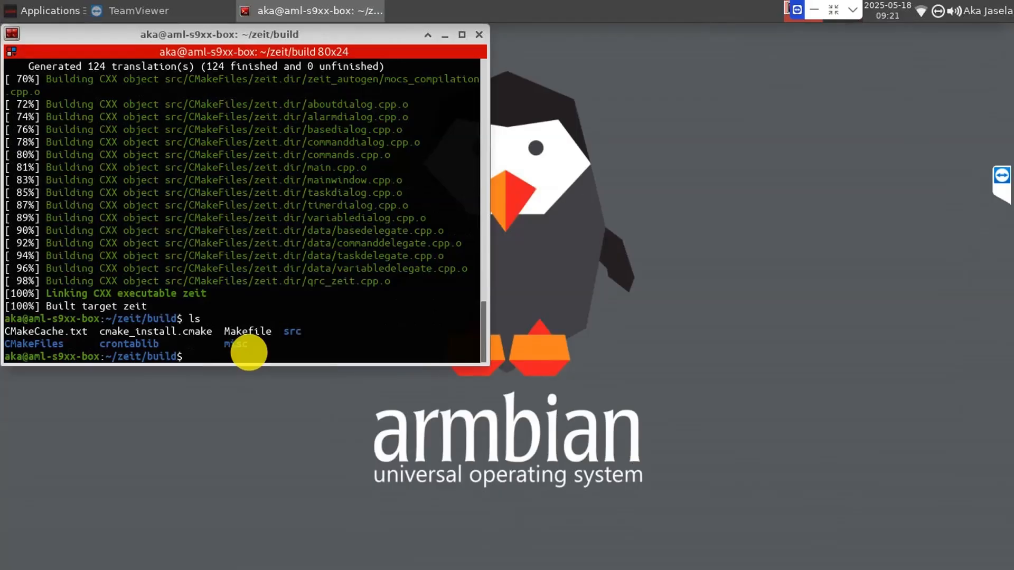
pyautogui.write('cd src')
pyautogui.press('Return')
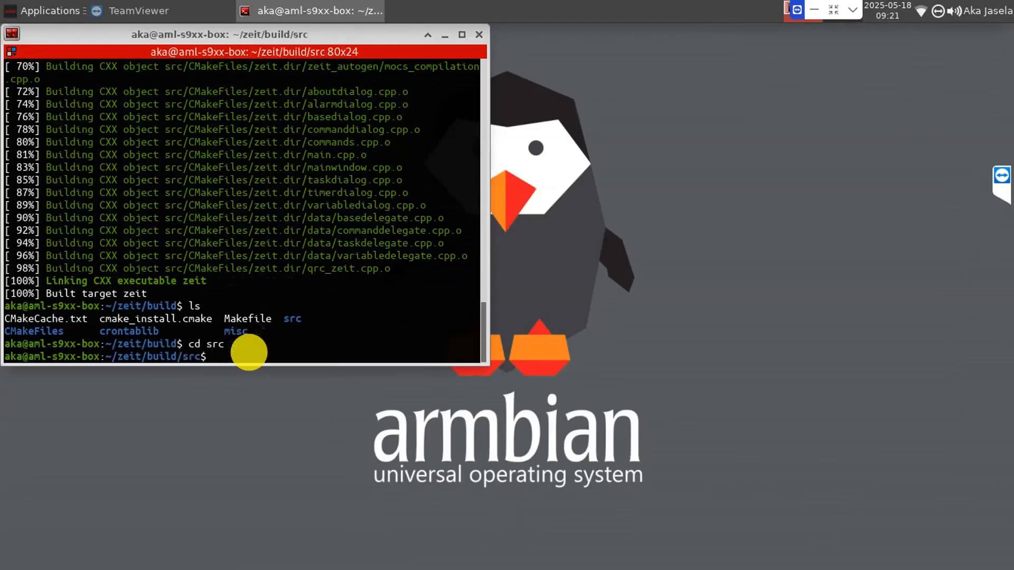
pyautogui.write('ls')
pyautogui.press('Return')
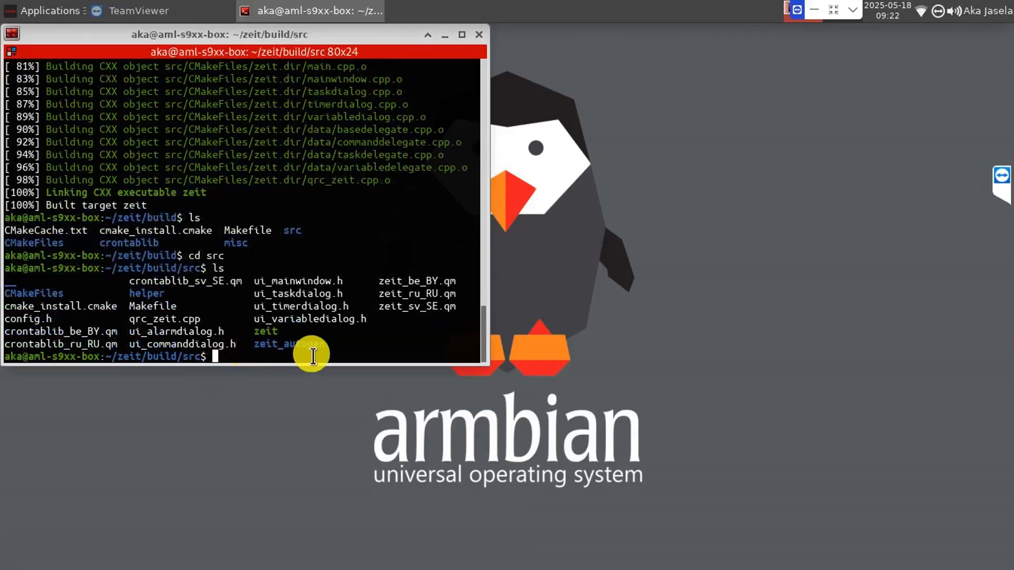
# Step: Try zeit &, cancel it with Ctrl+C, and type ./zeit instead
pyautogui.write('zeit &')
pyautogui.press('Return')
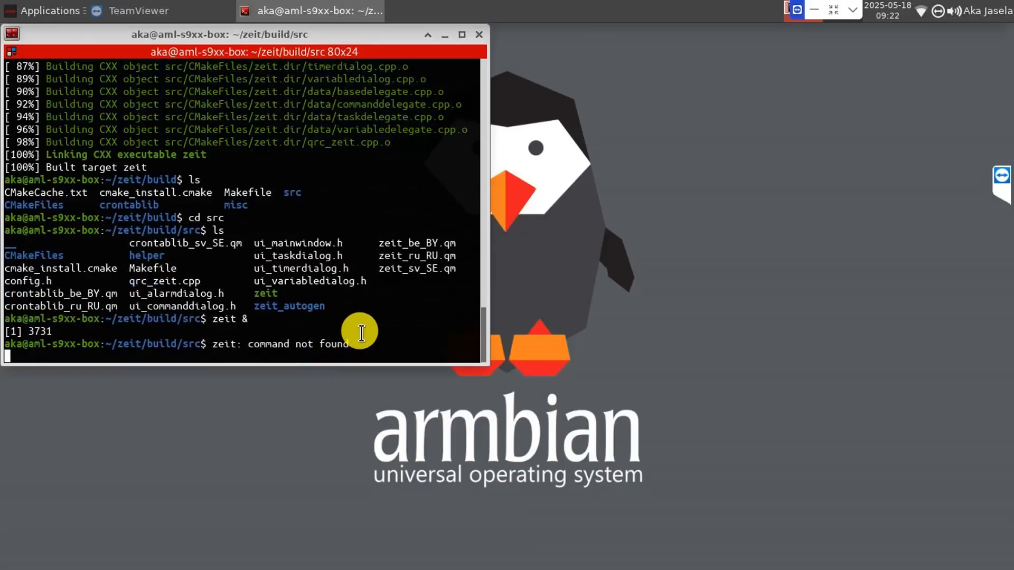
pyautogui.hotkey('ctrl', 'c')
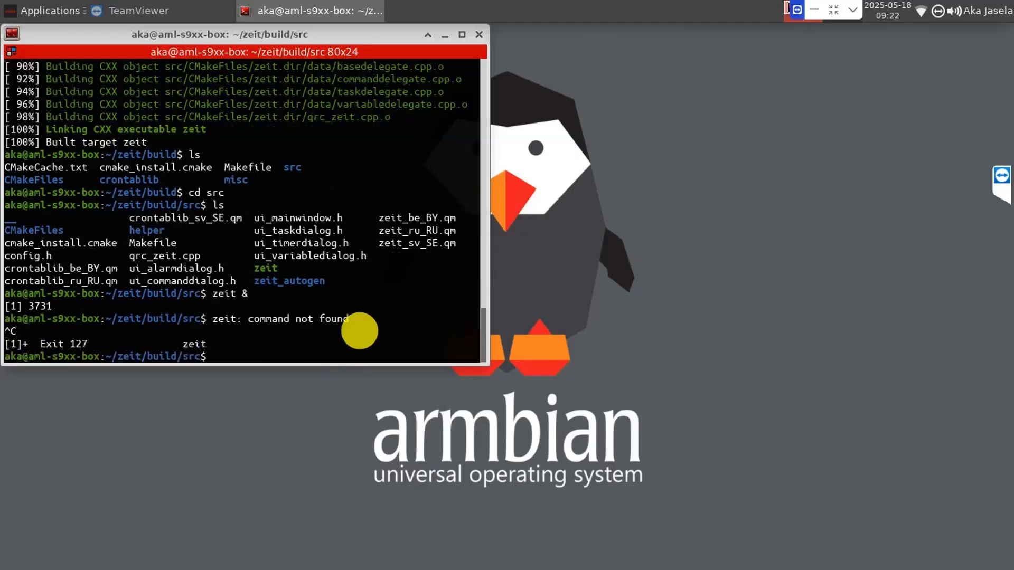
pyautogui.write('./zeit')
# Step: Launch ./zeit and delete the Akhir Pelajaran and Istirahat Pertama tasks
pyautogui.press('Return')
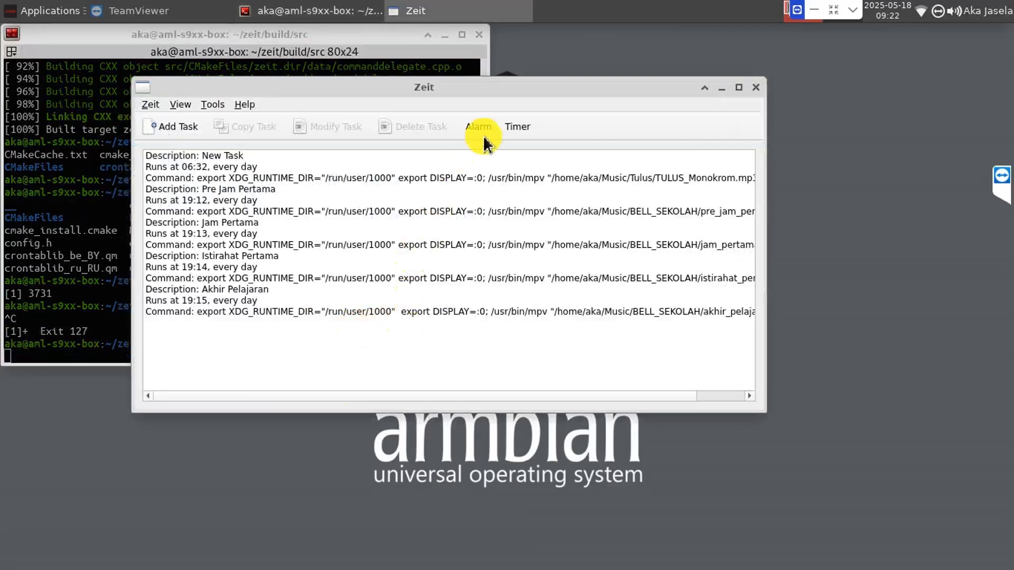
pyautogui.moveTo(512, 105); pyautogui.dragTo(419, 196)
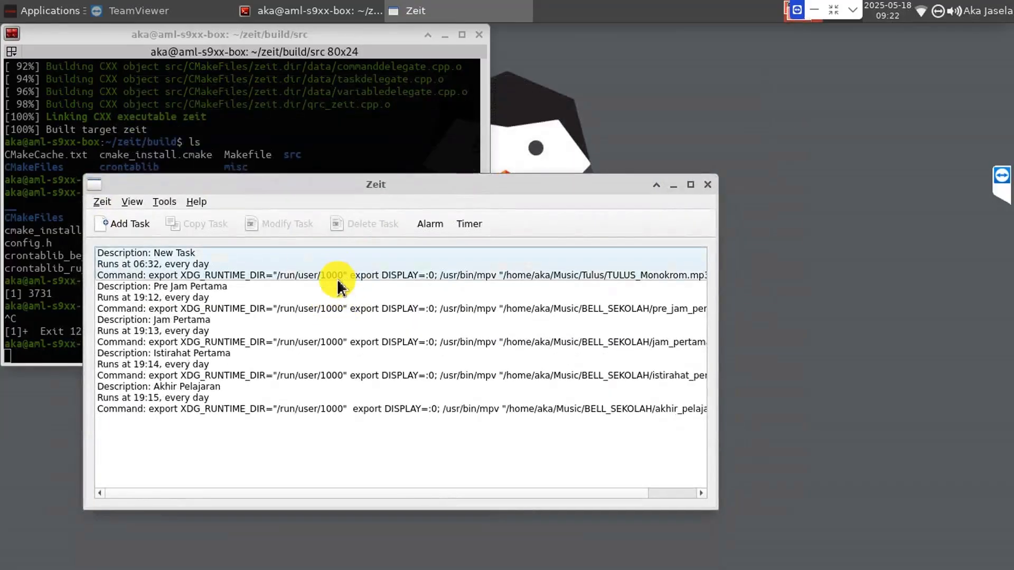
pyautogui.rightClick(275, 409)
pyautogui.click(311, 465)
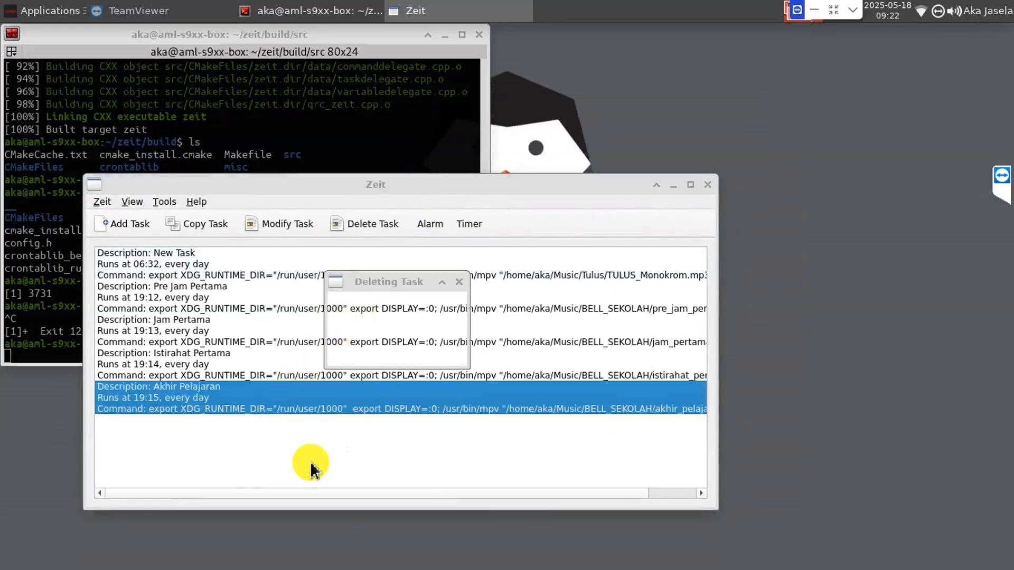
pyautogui.click(409, 354)
pyautogui.rightClick(397, 376)
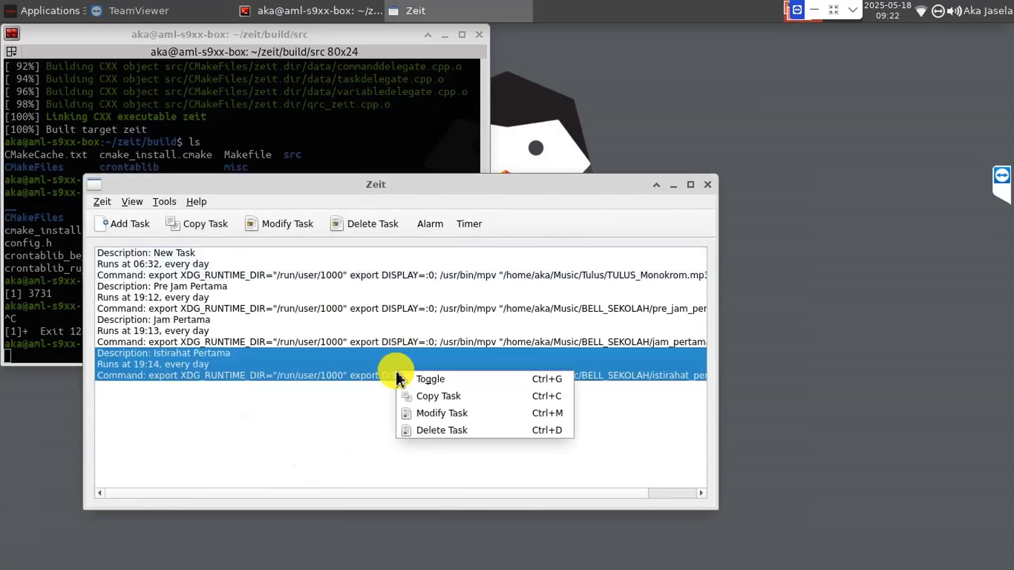
pyautogui.click(441, 430)
pyautogui.click(438, 351)
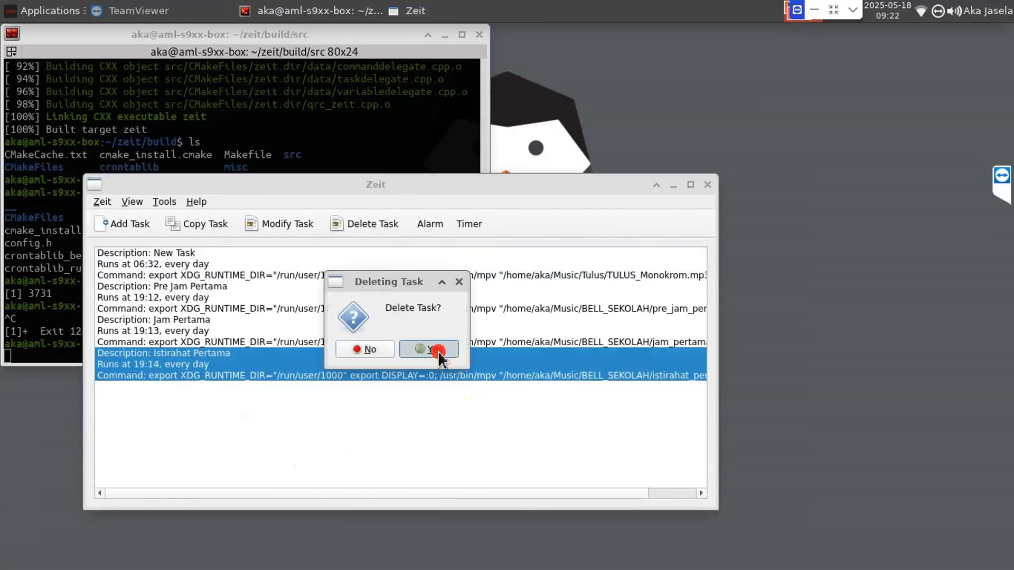
# Step: Delete Jam Pertama, Pre Jam Pertama and the old 06:32 New Task, emptying the list
pyautogui.rightClick(414, 334)
pyautogui.click(456, 397)
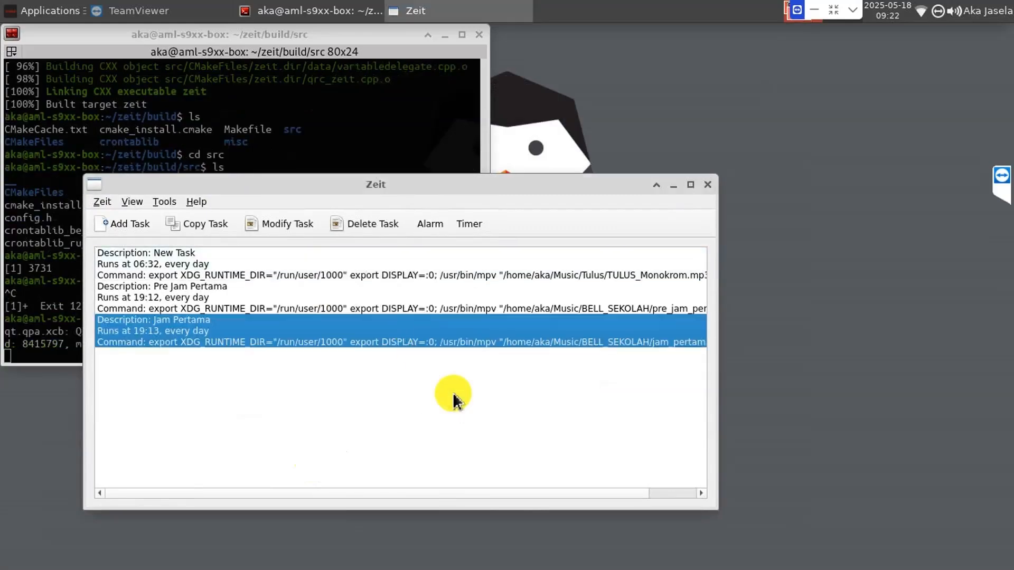
pyautogui.click(442, 349)
pyautogui.rightClick(418, 302)
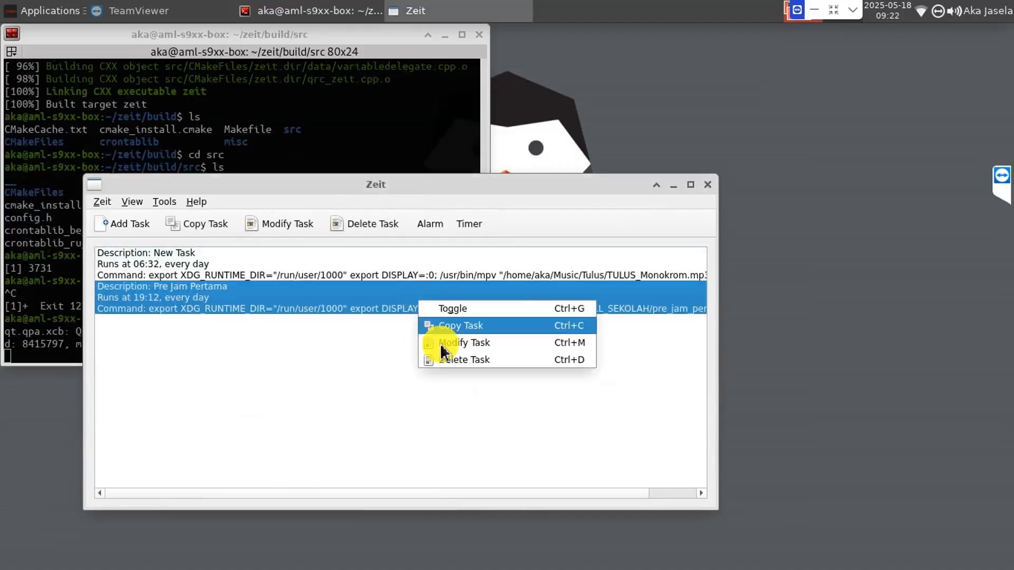
pyautogui.click(450, 361)
pyautogui.click(440, 343)
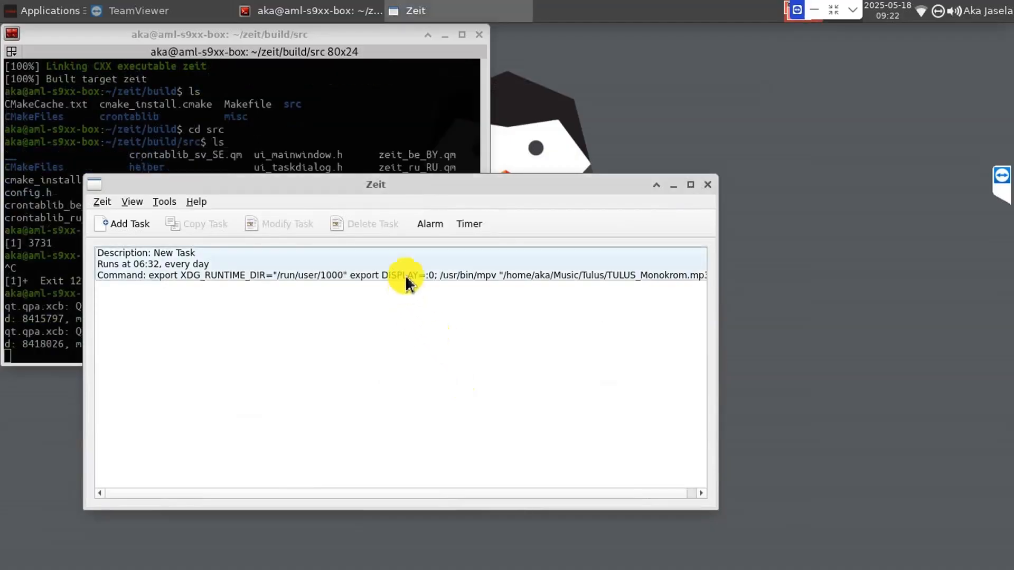
pyautogui.rightClick(406, 275)
pyautogui.click(432, 329)
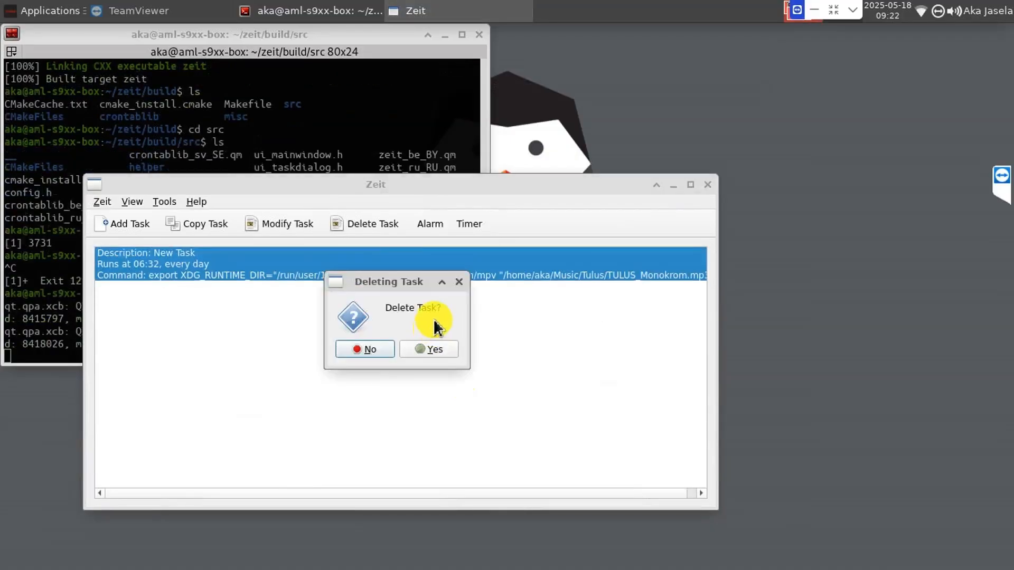
pyautogui.click(432, 350)
pyautogui.moveTo(590, 182); pyautogui.dragTo(636, 159)
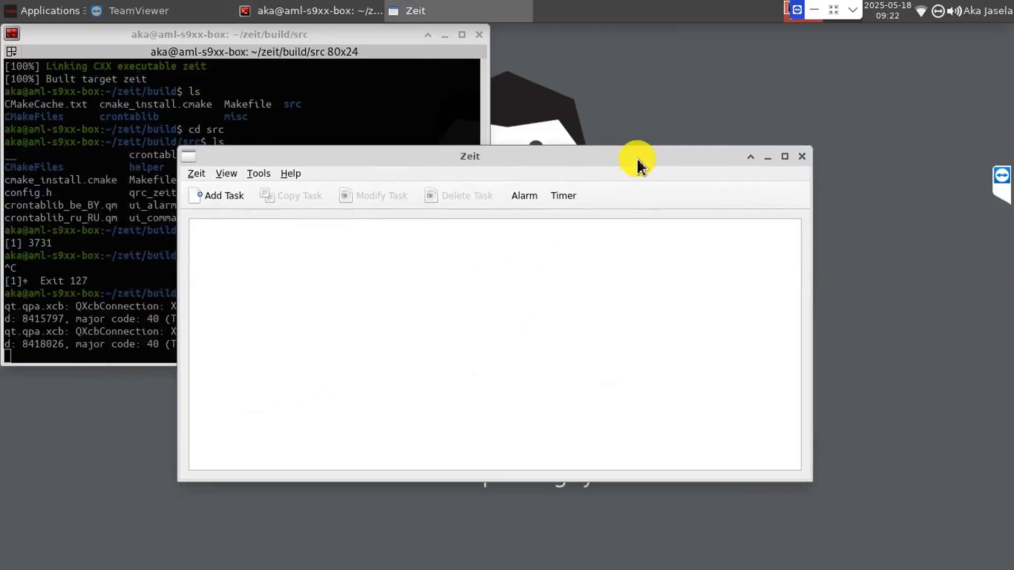
# Step: Close Zeit and copy it into /usr/bin with sudo cp zeit /usr/bin
pyautogui.click(803, 157)
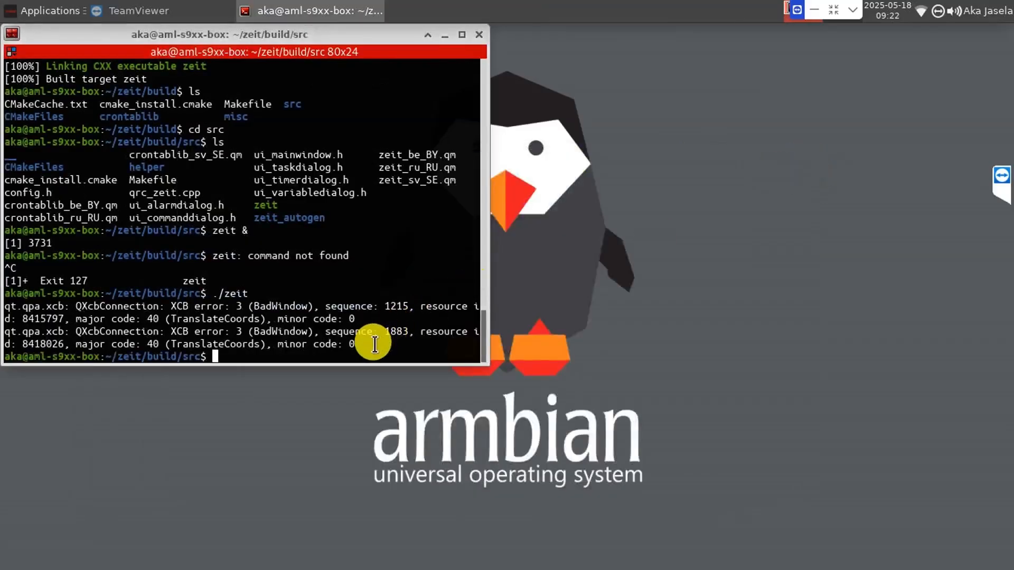
pyautogui.write('sudo cp zei')
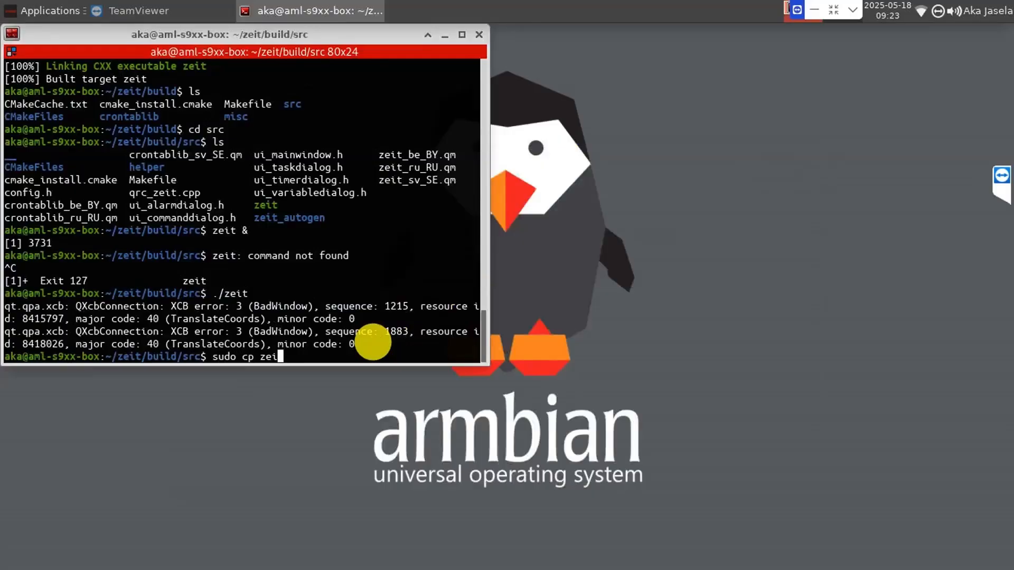
pyautogui.write('t /ur')
pyautogui.press('BackSpace')
pyautogui.write('sr/bin')
pyautogui.press('Return')
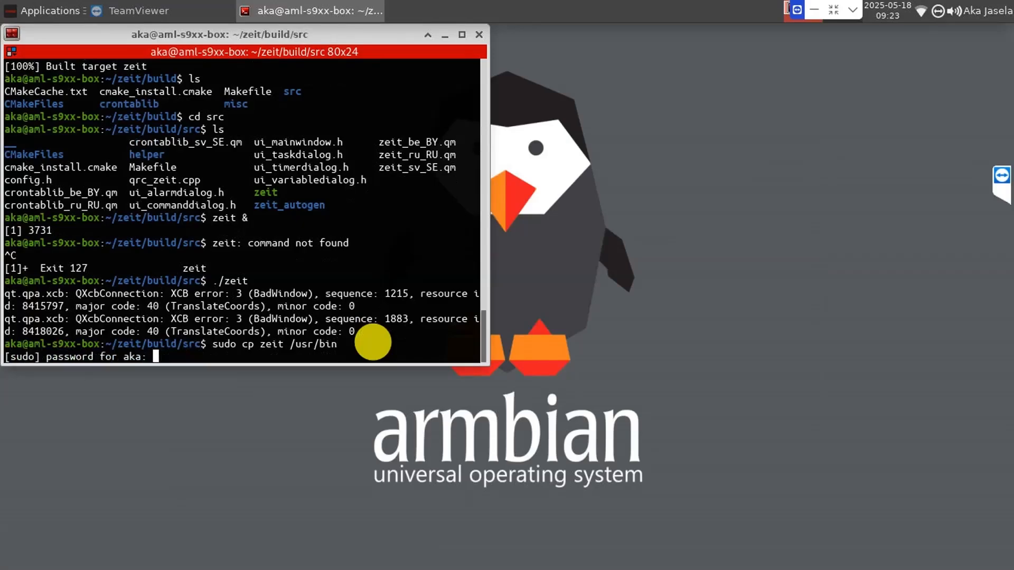
pyautogui.press('Return')
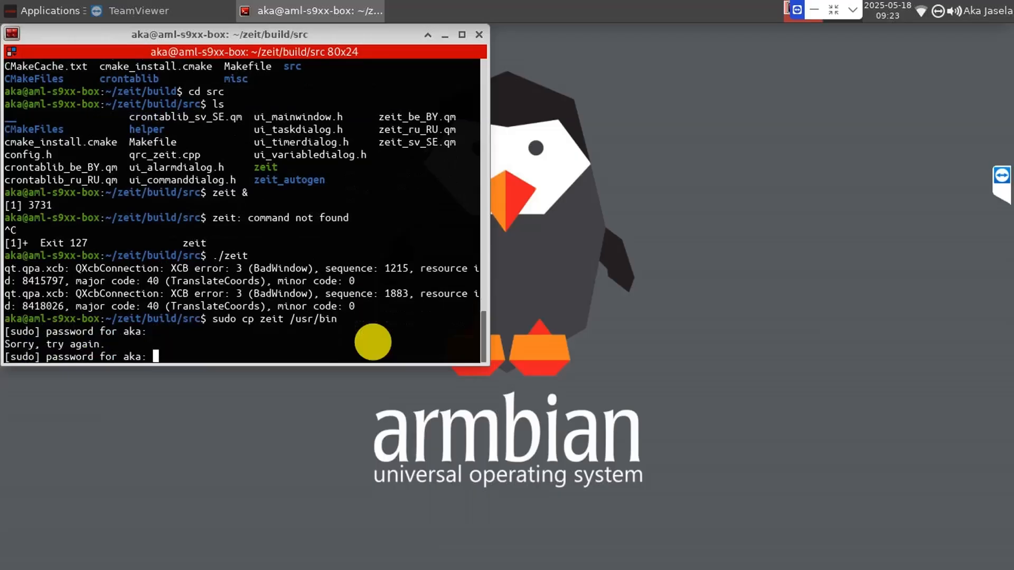
pyautogui.press('Return')
# Step: From the home folder, check that zeit & launches, then close Zeit
pyautogui.write('cd')
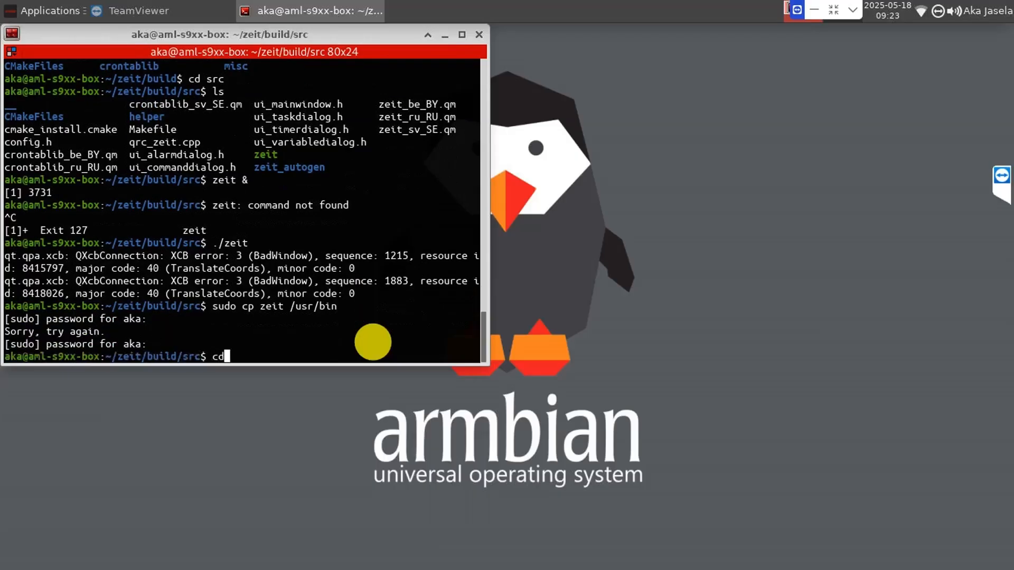
pyautogui.press('Return')
pyautogui.write('zeit')
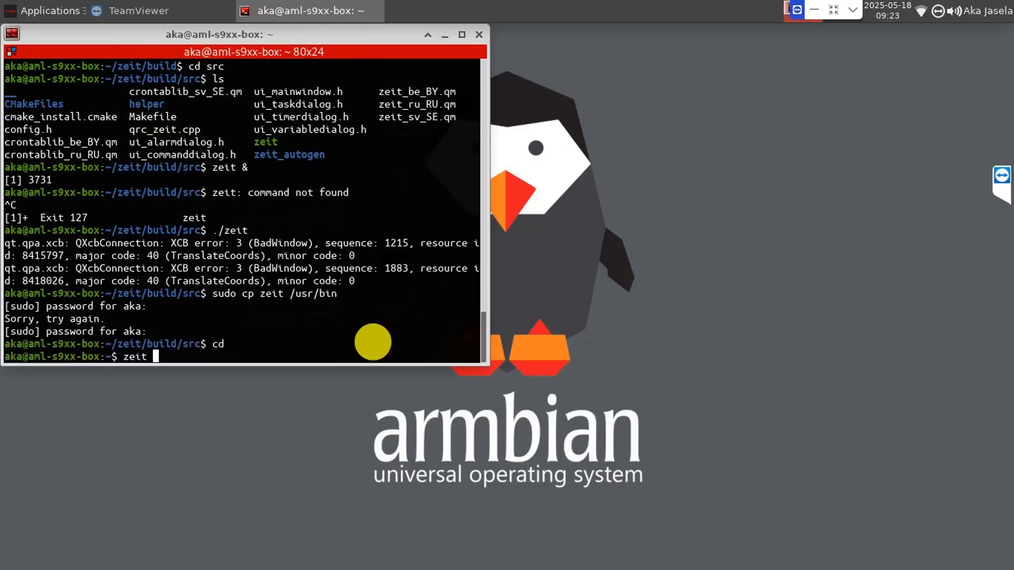
pyautogui.write(' &')
pyautogui.press('Return')
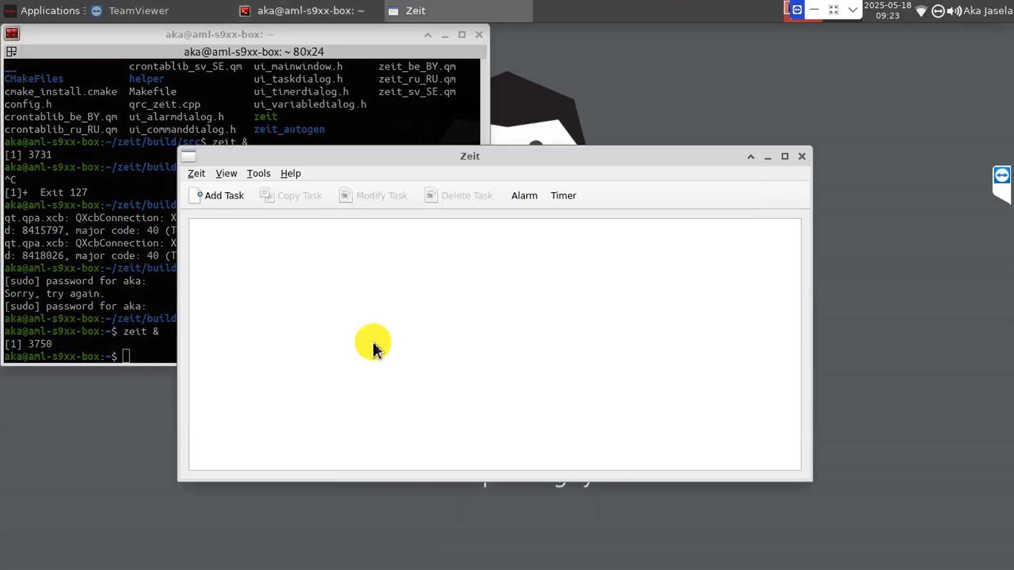
pyautogui.click(799, 158)
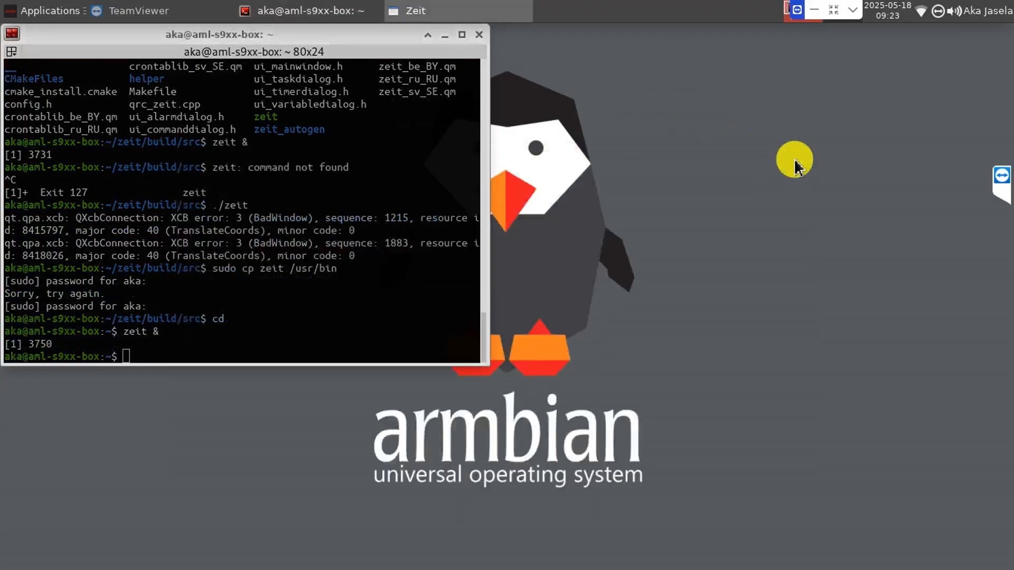
pyautogui.moveTo(380, 38); pyautogui.dragTo(750, 61)
# Step: Close the terminal and create a desktop launcher named Zeit with command /usr/bin/zeit
pyautogui.click(756, 64)
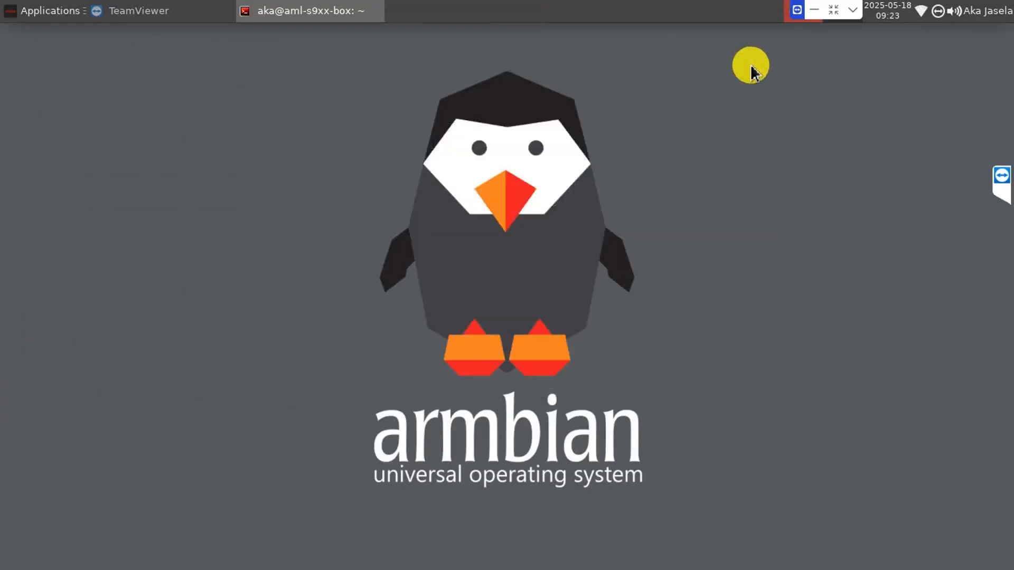
pyautogui.rightClick(245, 98)
pyautogui.click(293, 106)
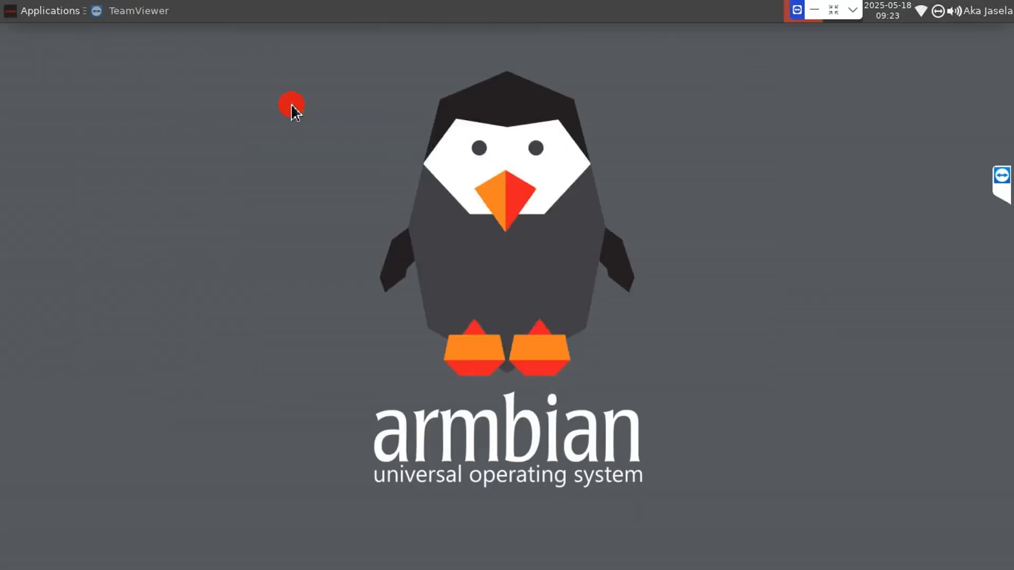
pyautogui.click(523, 165)
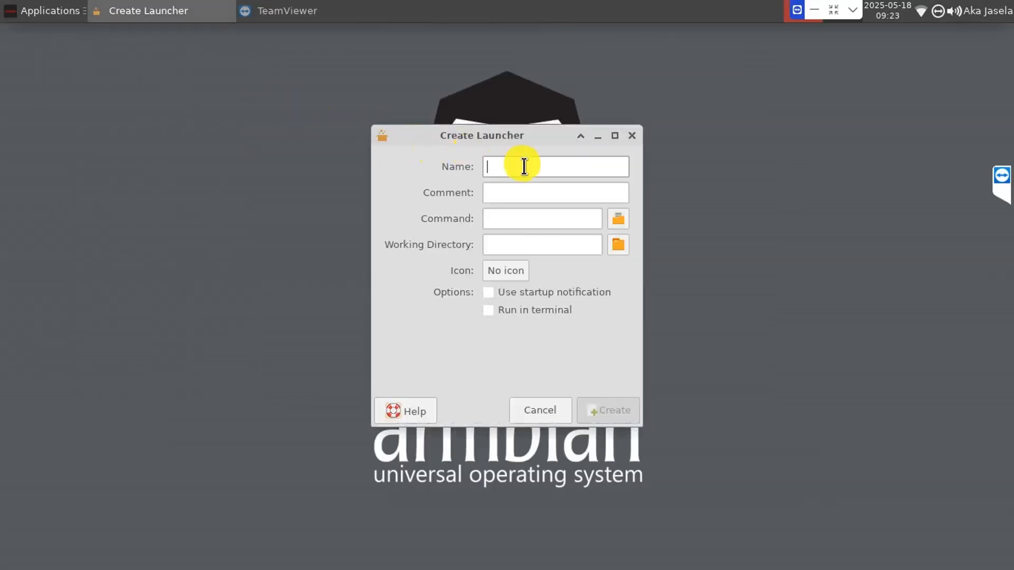
pyautogui.write('Zeit')
pyautogui.click(538, 218)
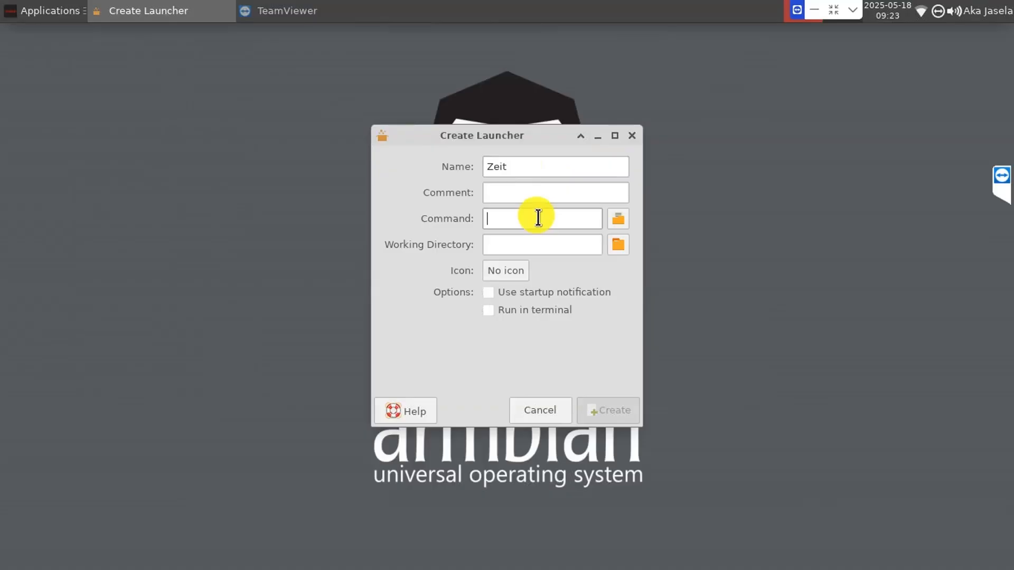
pyautogui.write('/usr/bin/zeit')
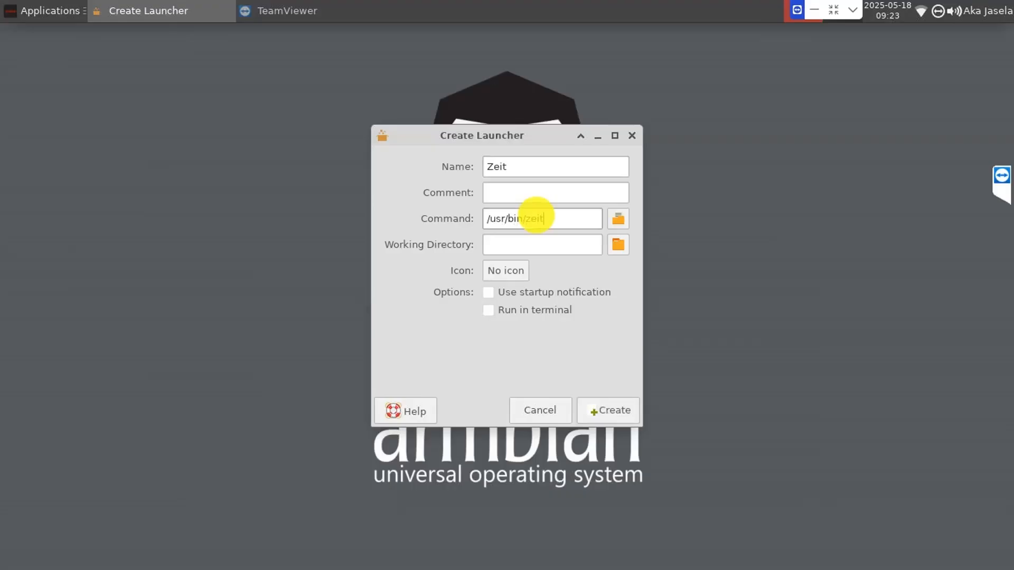
pyautogui.click(603, 417)
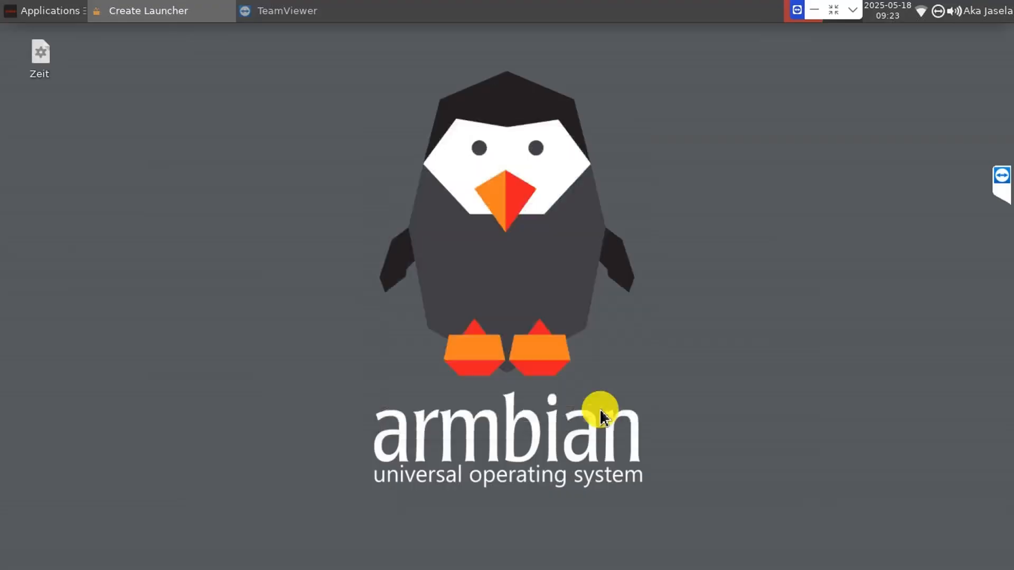
pyautogui.click(49, 58)
# Step: Move the opened Zeit window to the top-left, trying and cancelling a new task
pyautogui.click(322, 133)
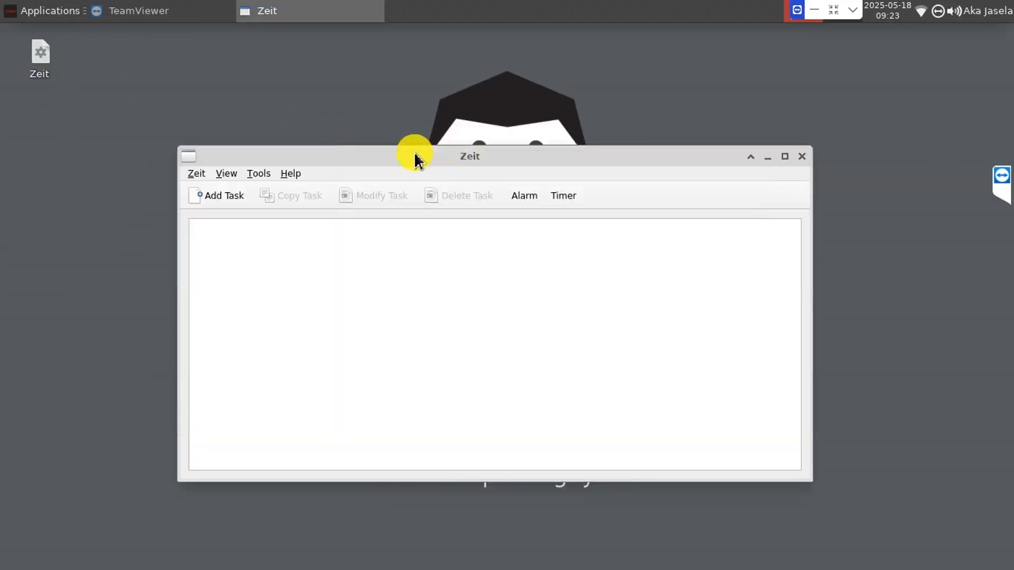
pyautogui.moveTo(414, 158); pyautogui.dragTo(246, 67)
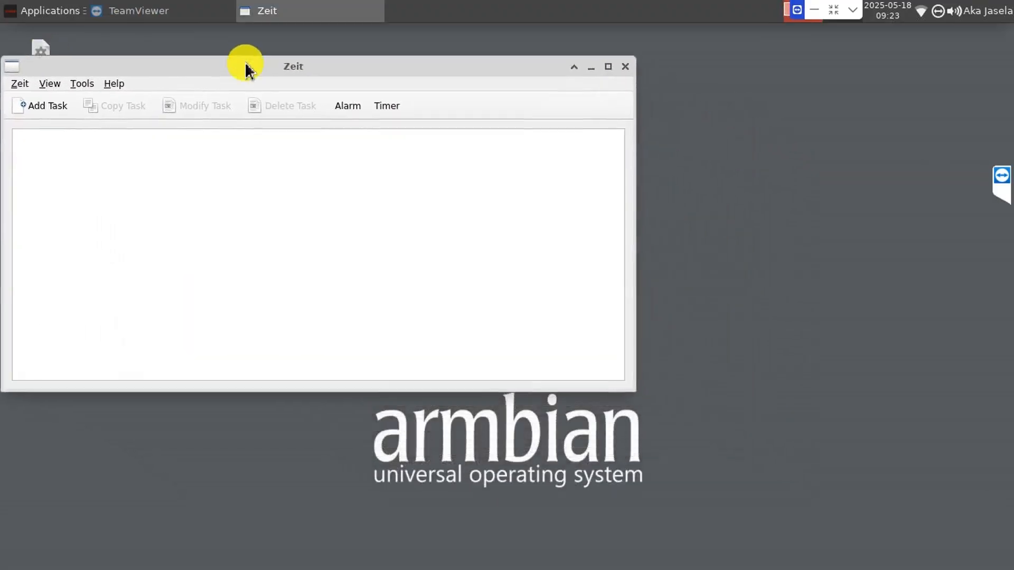
pyautogui.click(47, 107)
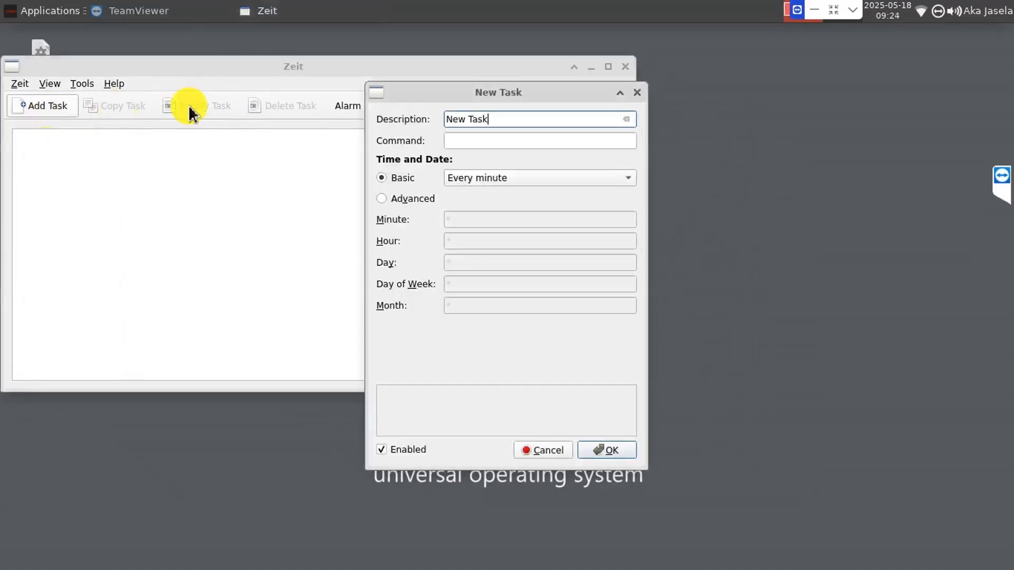
pyautogui.click(393, 197)
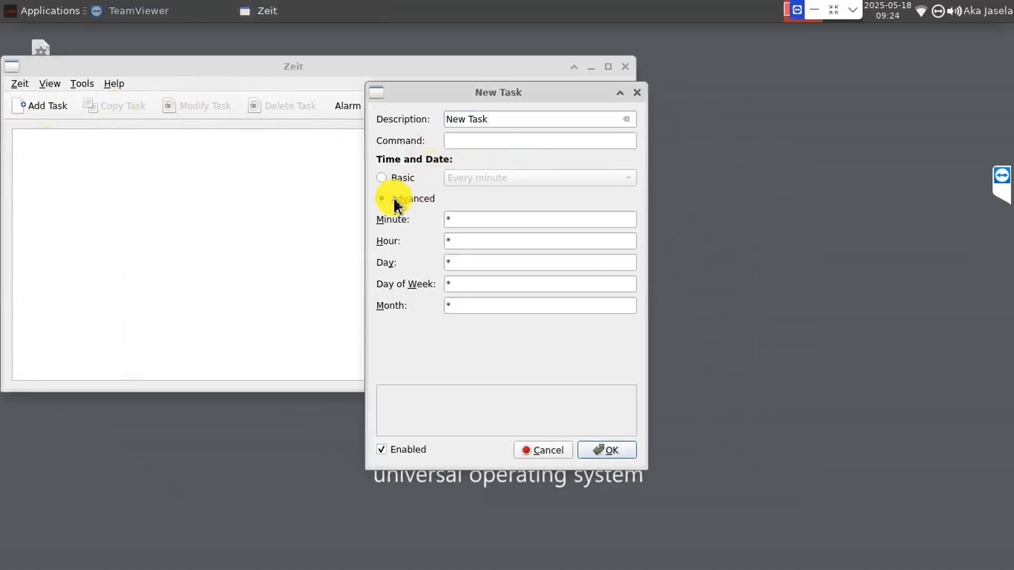
pyautogui.click(637, 93)
pyautogui.moveTo(450, 58); pyautogui.dragTo(376, 91)
# Step: Start a new alarm 'Pre Jam pertama' playing Music/BELL_SEKOLAH/pre_jam_pertama.mp3
pyautogui.click(353, 94)
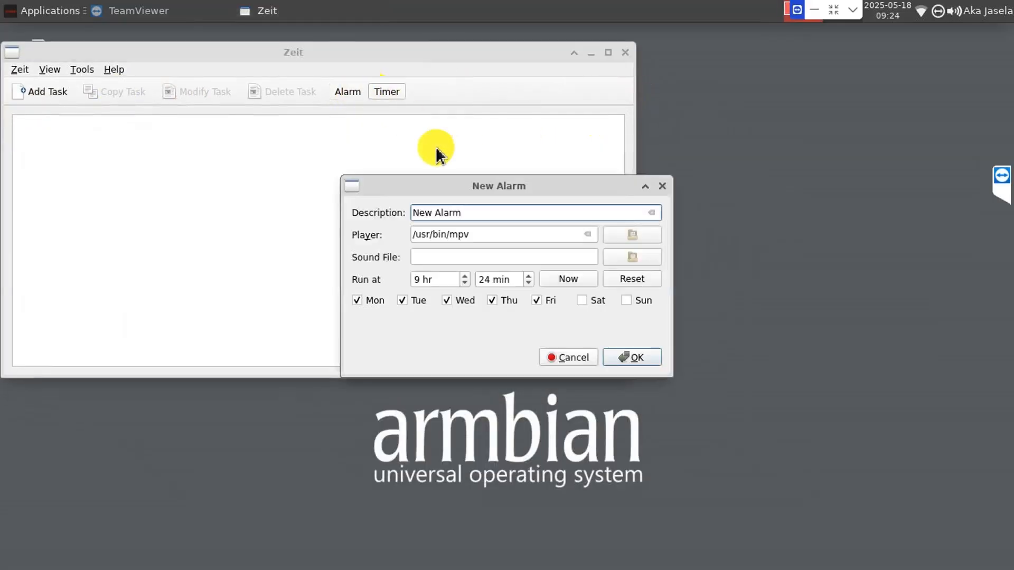
pyautogui.moveTo(486, 216); pyautogui.dragTo(385, 208)
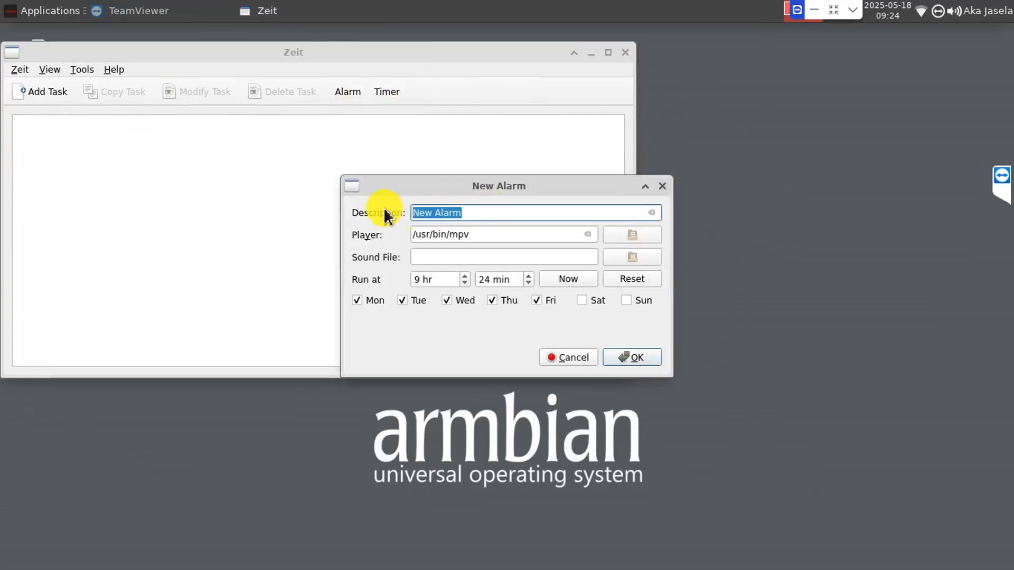
pyautogui.write('Pr')
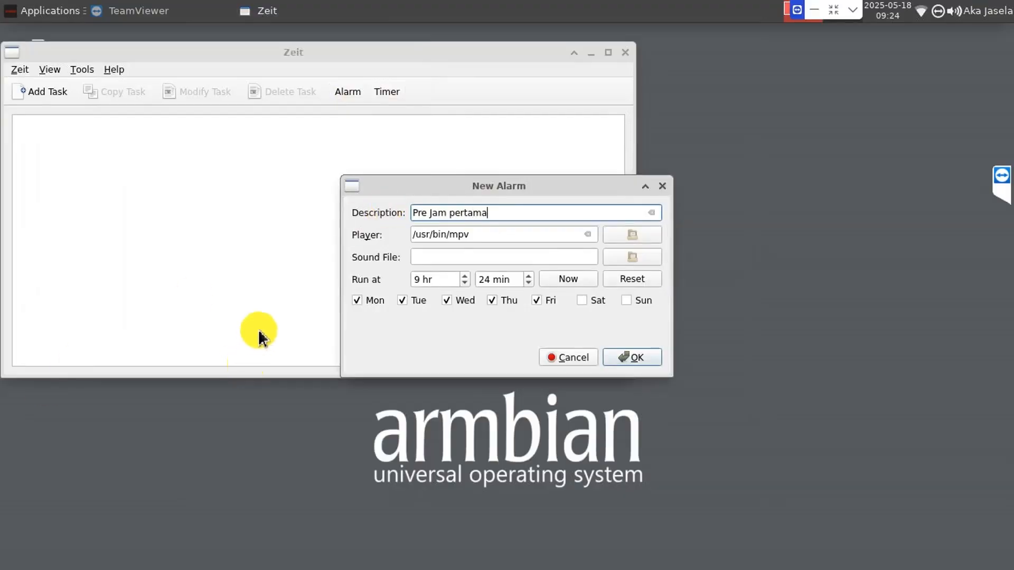
pyautogui.click(613, 259)
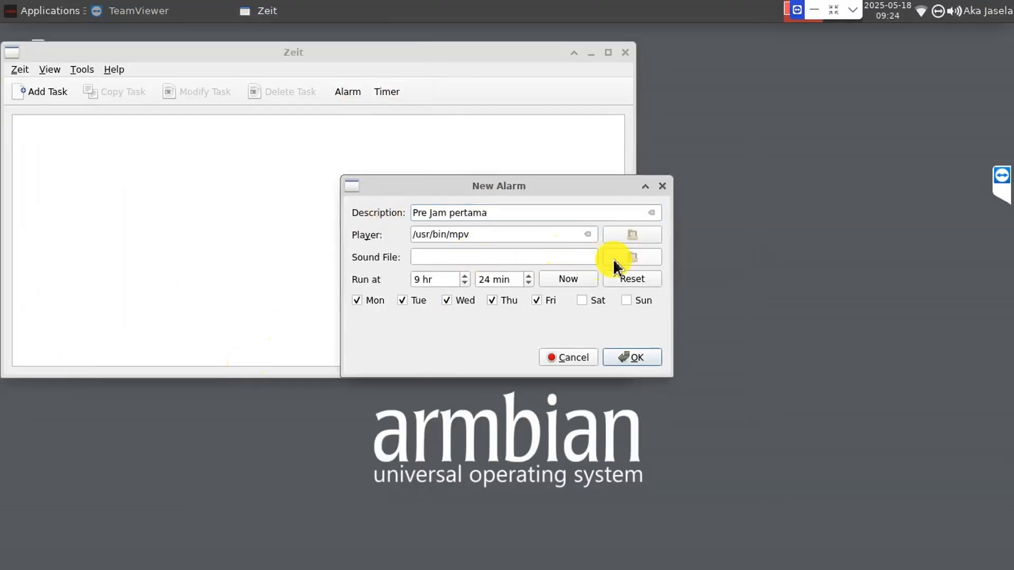
pyautogui.click(387, 206)
pyautogui.doubleClick(387, 205)
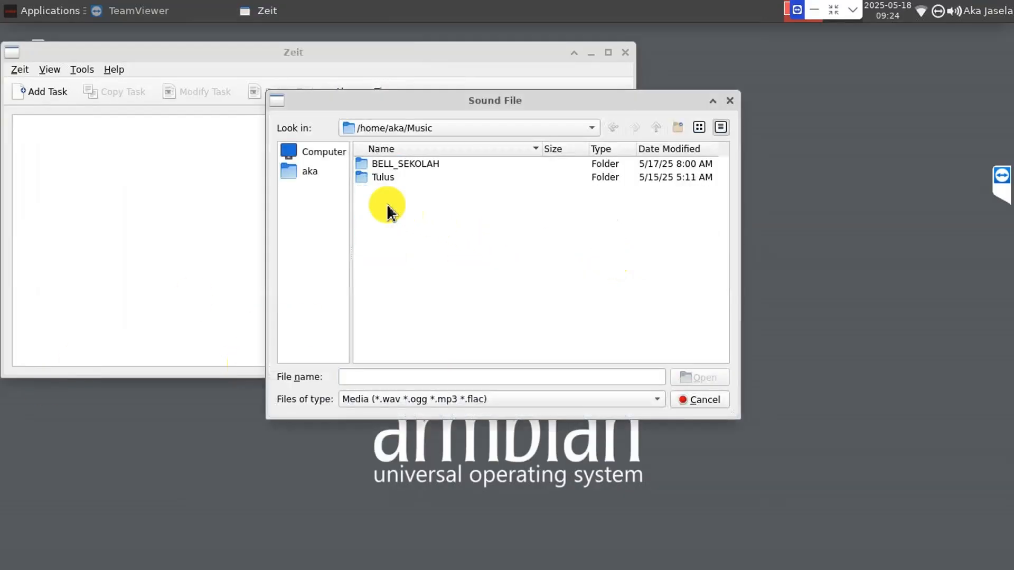
pyautogui.doubleClick(392, 165)
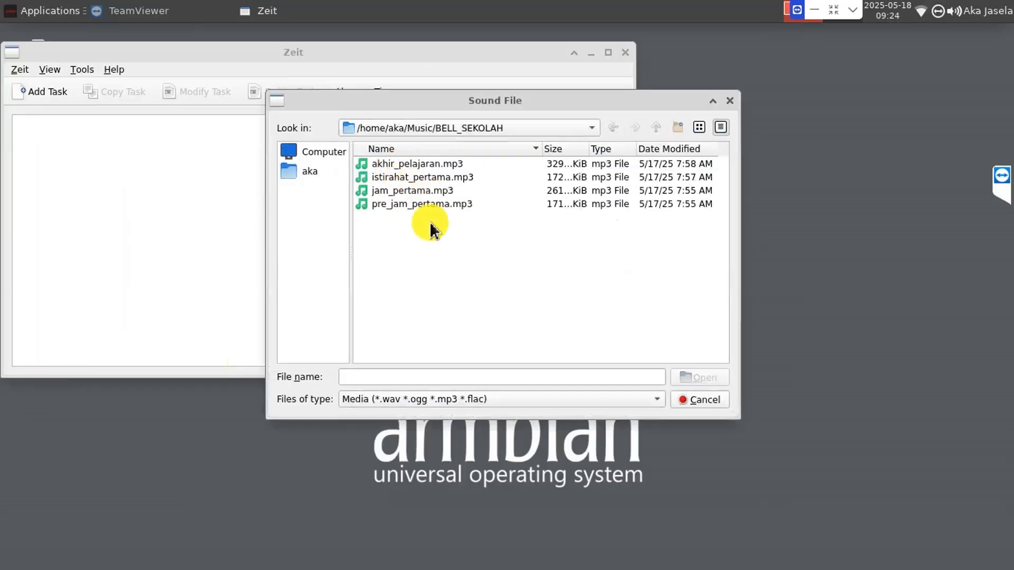
pyautogui.click(425, 205)
pyautogui.click(695, 377)
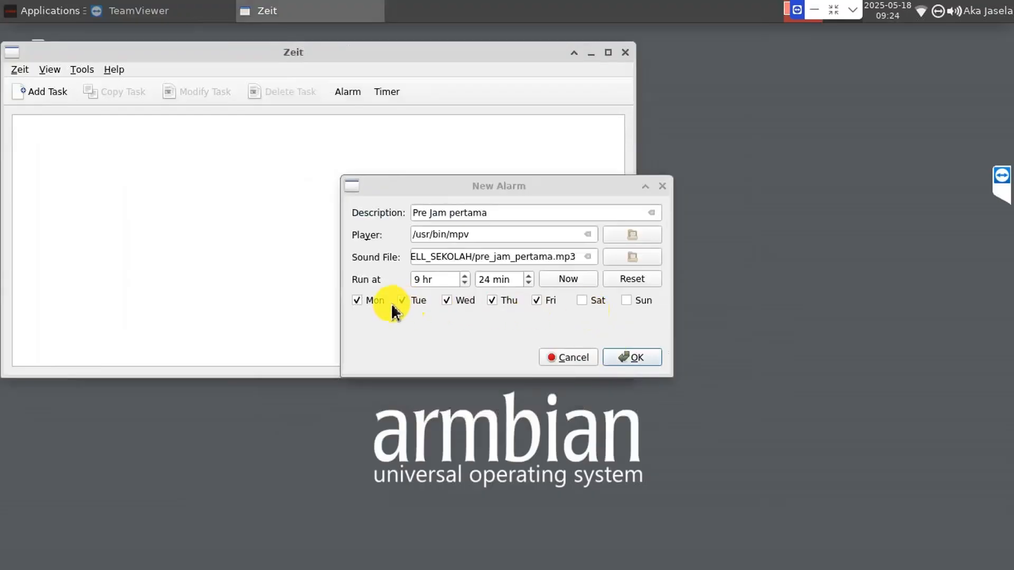
# Step: Set the alarm to every day including Saturday at 9:25, and save it
pyautogui.click(582, 301)
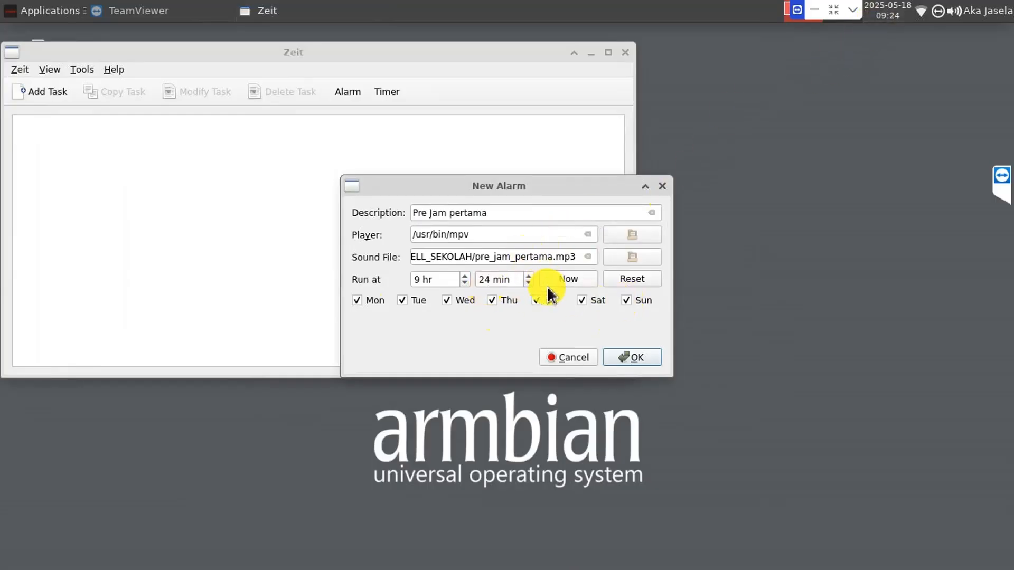
pyautogui.click(529, 275)
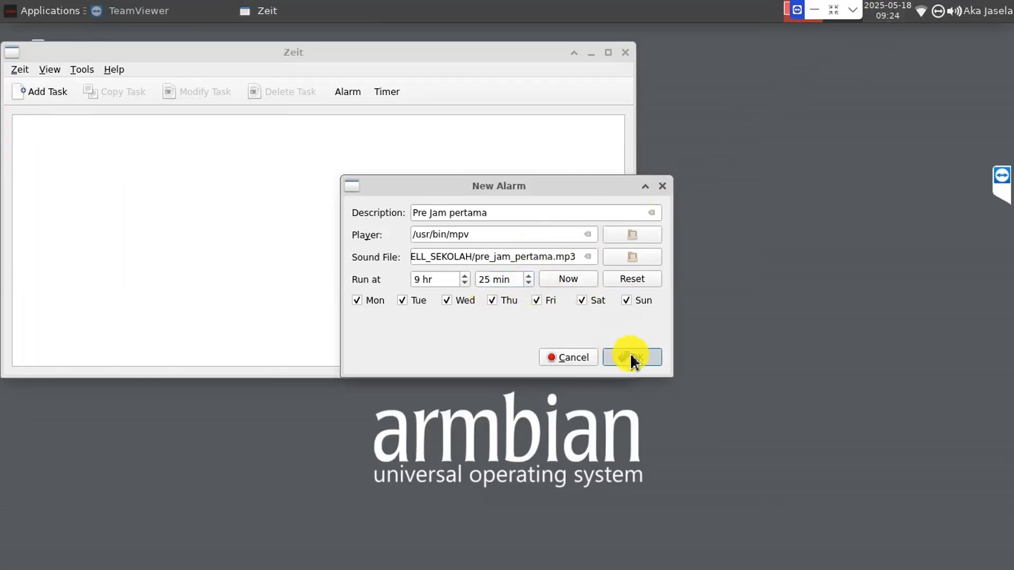
pyautogui.click(630, 354)
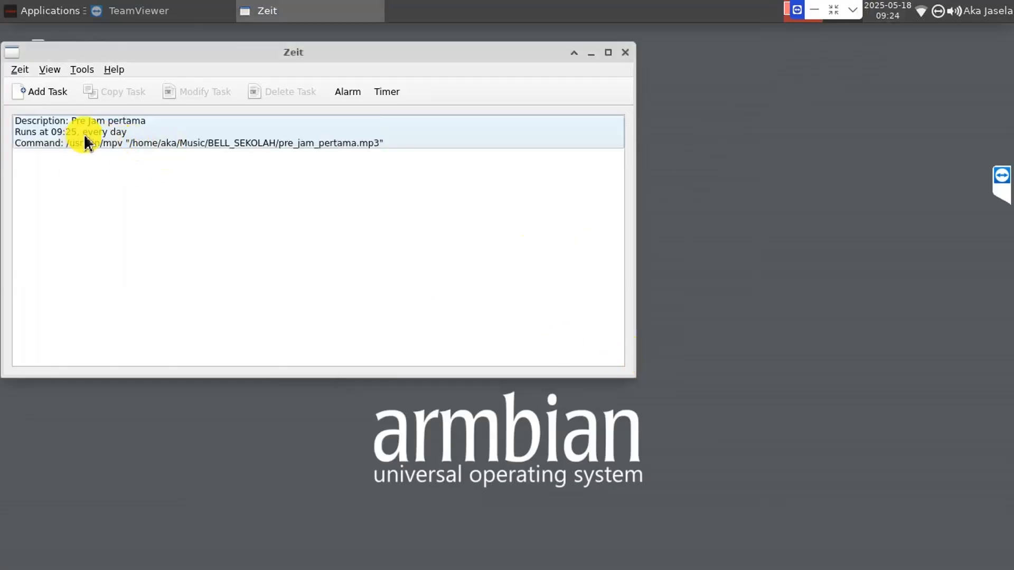
# Step: Dismiss the stray New Alarm form and delete the 09:25 'Pre Jam pertama' task, confirming with Yes
pyautogui.click(347, 95)
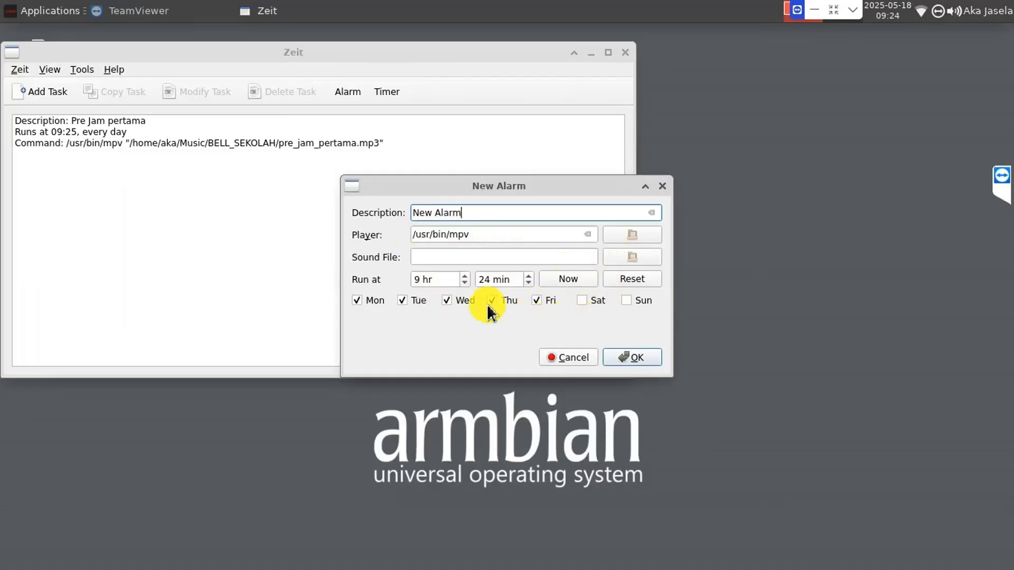
pyautogui.click(660, 184)
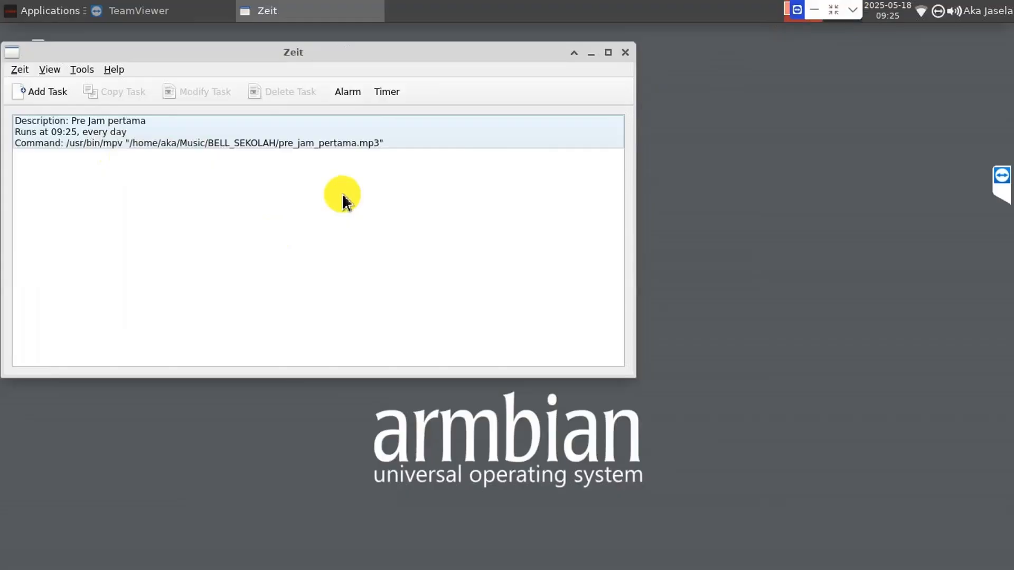
pyautogui.moveTo(237, 59); pyautogui.dragTo(334, 60)
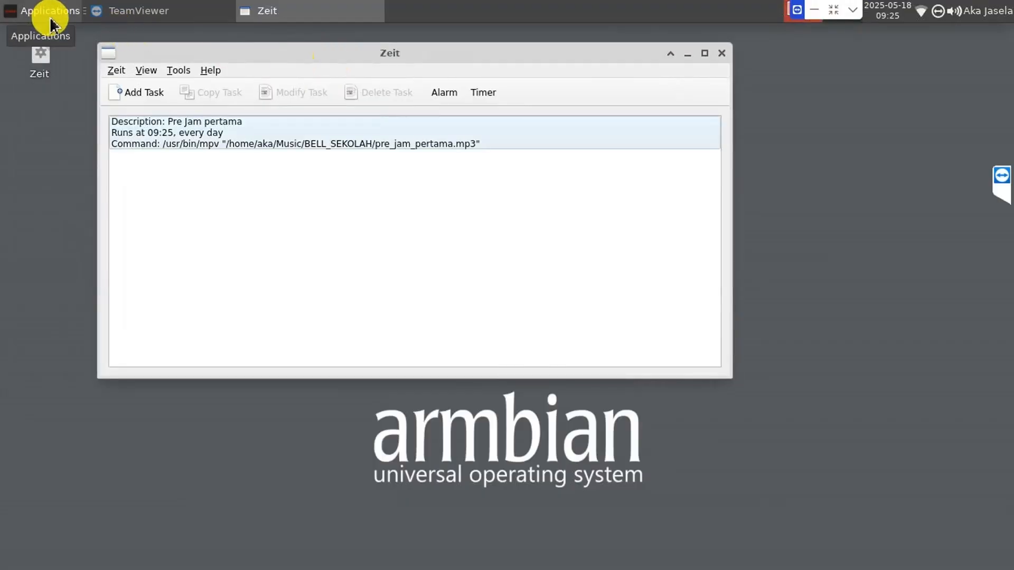
pyautogui.rightClick(371, 146)
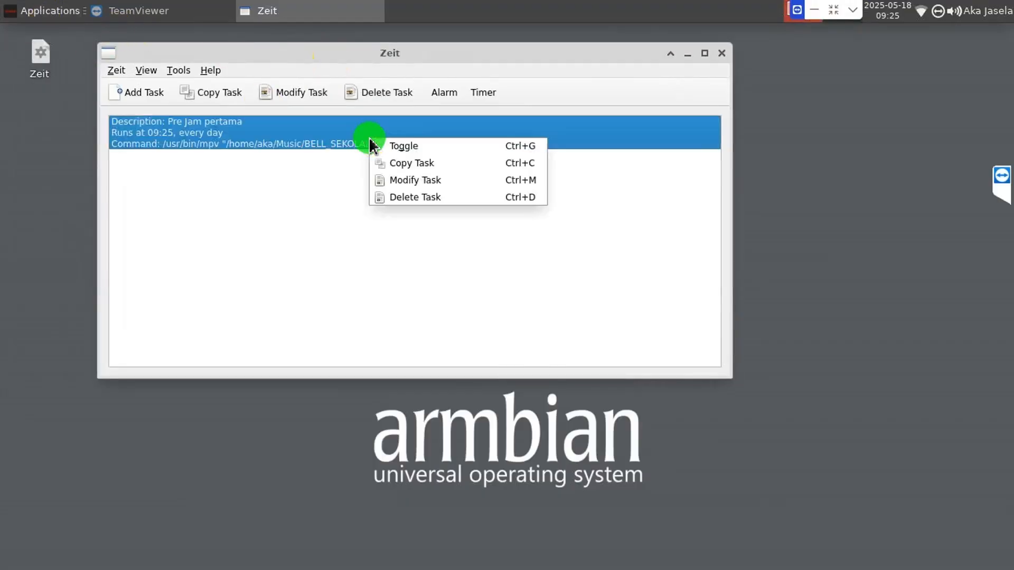
pyautogui.click(441, 197)
pyautogui.click(444, 219)
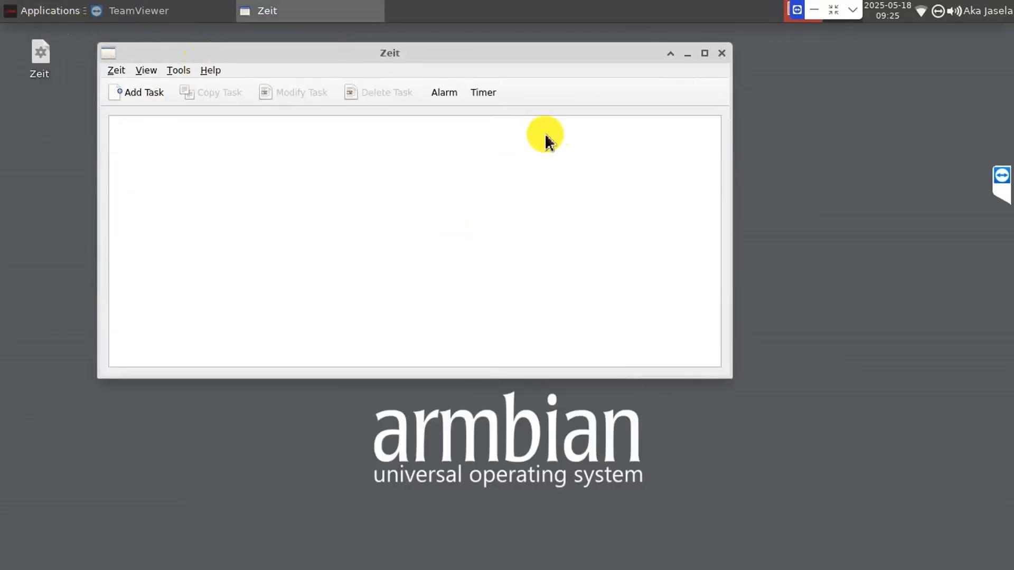
# Step: Start a new alarm described as 'Pre Jam Pertama', then launch the File Manager
pyautogui.click(445, 93)
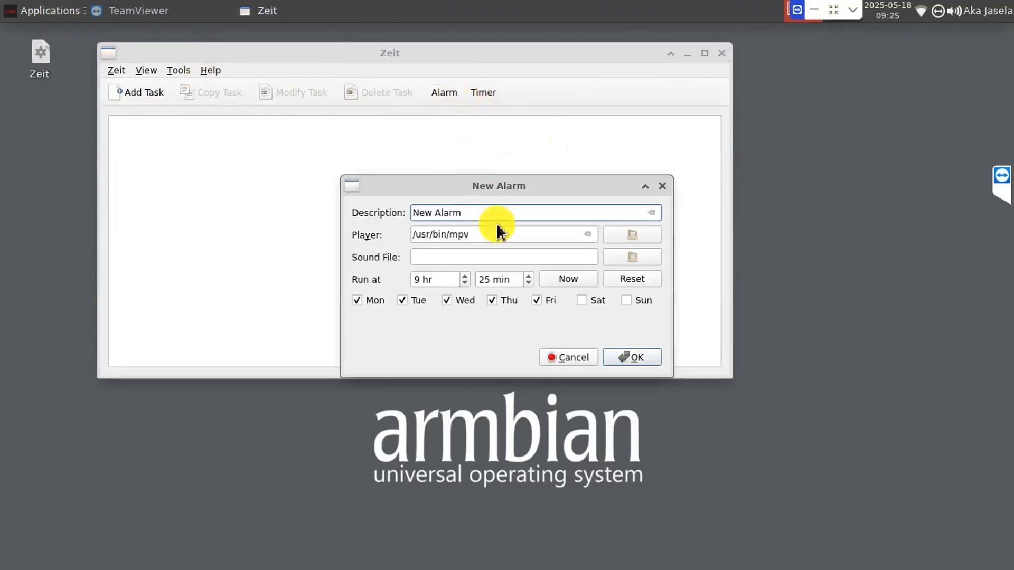
pyautogui.moveTo(492, 217); pyautogui.dragTo(368, 213)
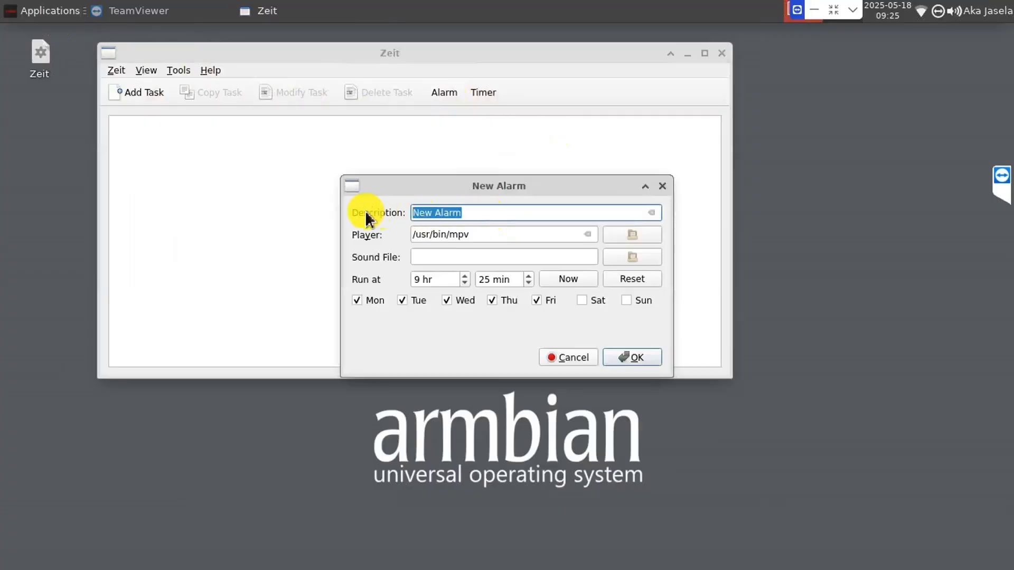
pyautogui.write('Pre Jam Pertma')
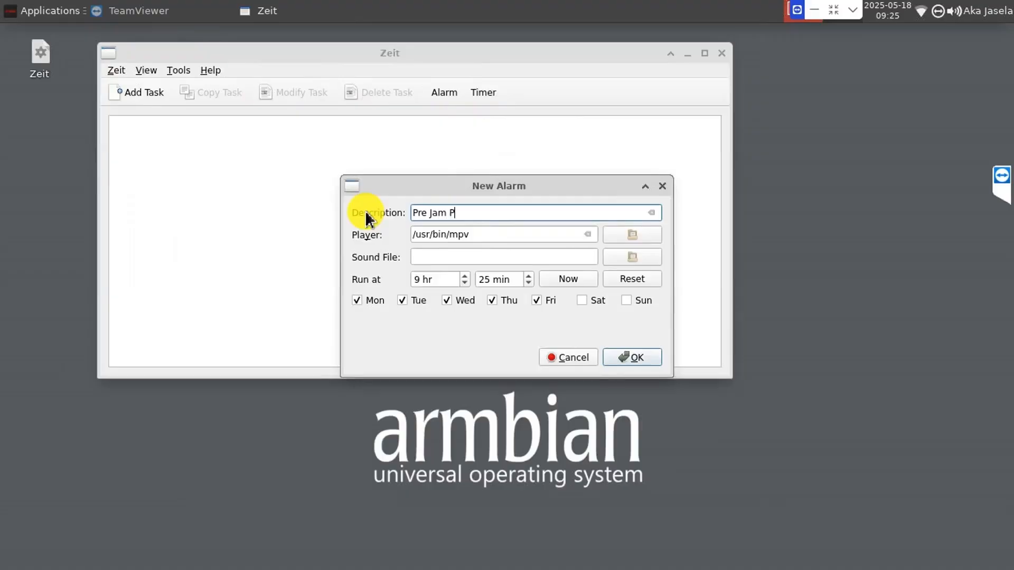
pyautogui.press('BackSpace')
pyautogui.press('BackSpace')
pyautogui.write('ama')
pyautogui.moveTo(560, 188); pyautogui.dragTo(545, 159)
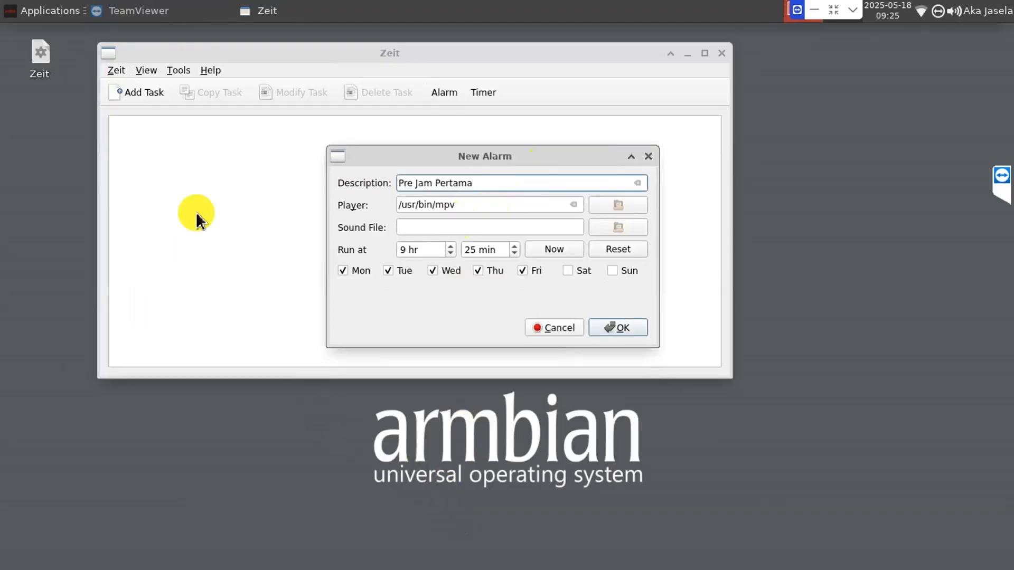
pyautogui.click(71, 22)
pyautogui.click(430, 181)
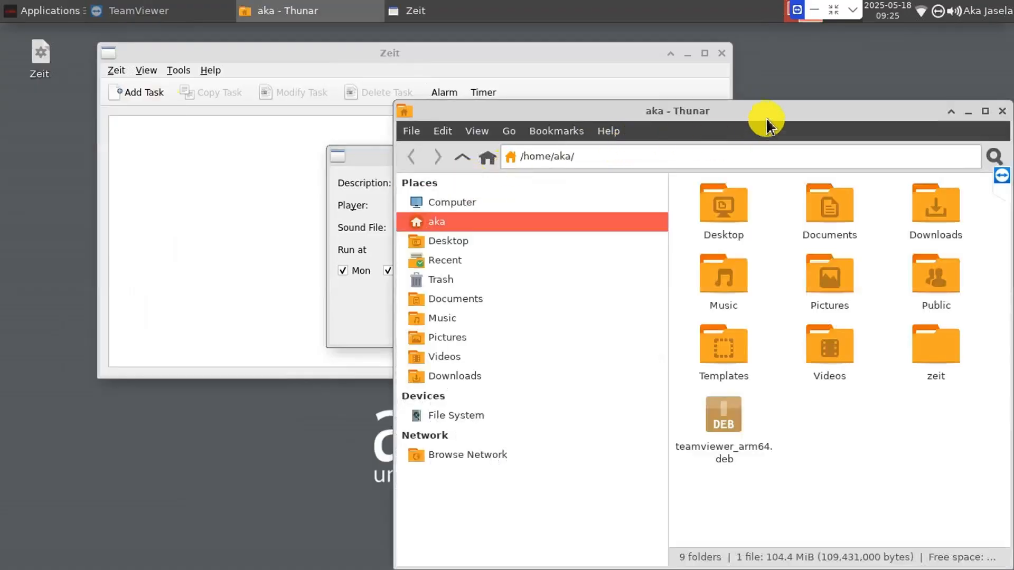
# Step: Open Documents/zeit.txt in Mousepad to view the export XDG_RUNTIME_DIR/DISPLAY mpv command
pyautogui.moveTo(769, 120); pyautogui.dragTo(634, 93)
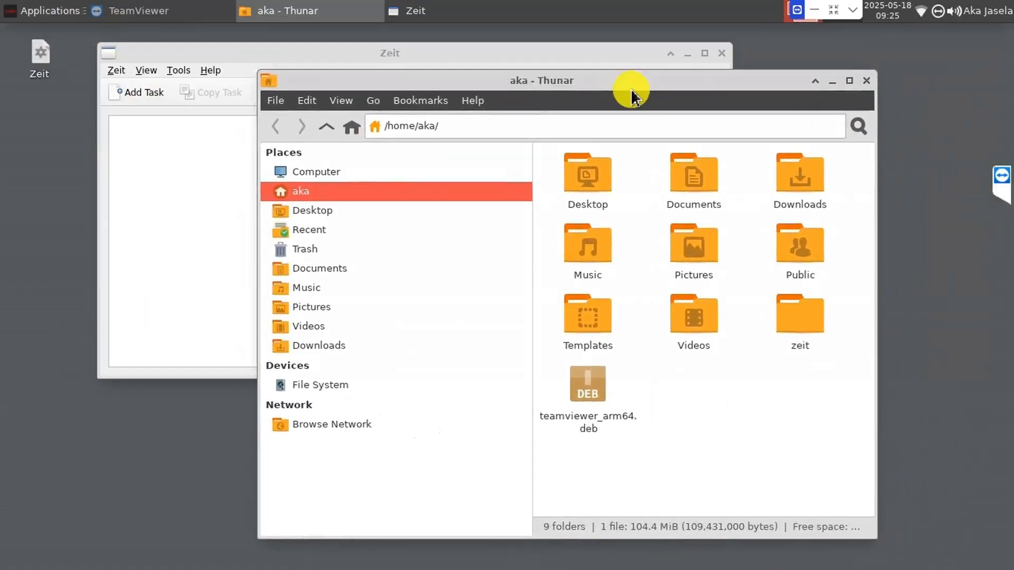
pyautogui.doubleClick(695, 190)
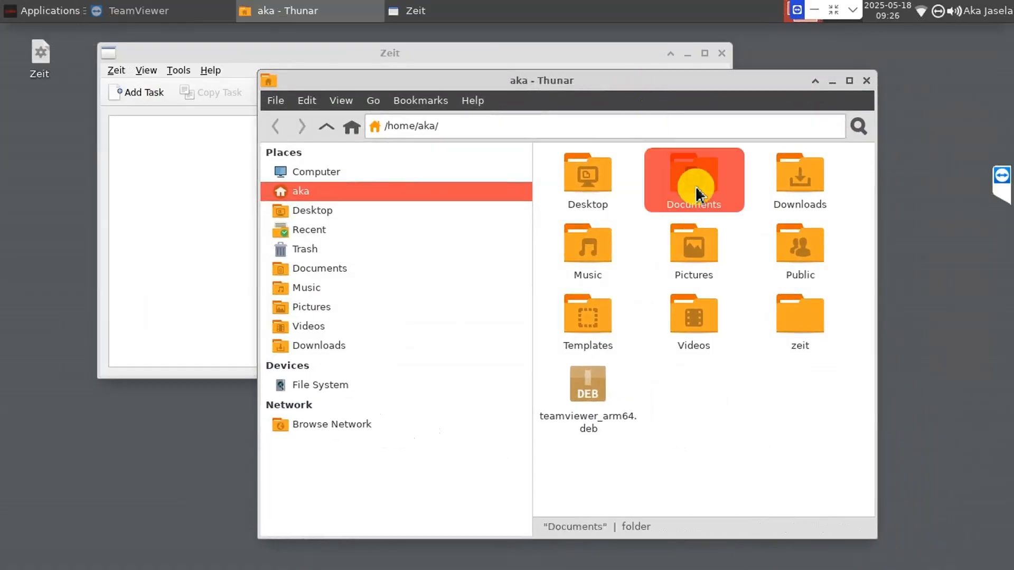
pyautogui.click(694, 186)
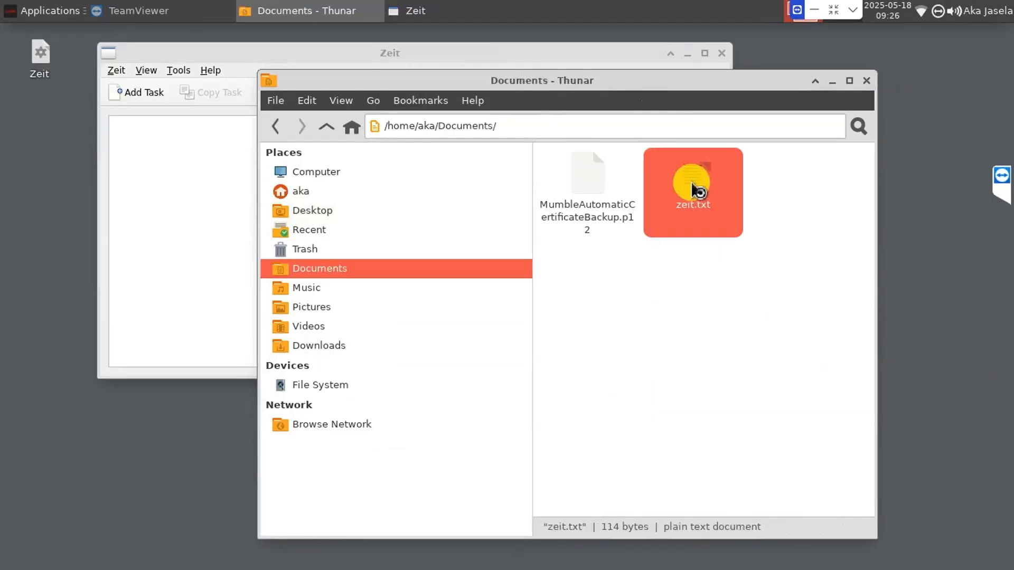
pyautogui.doubleClick(694, 186)
pyautogui.moveTo(355, 204); pyautogui.dragTo(543, 153)
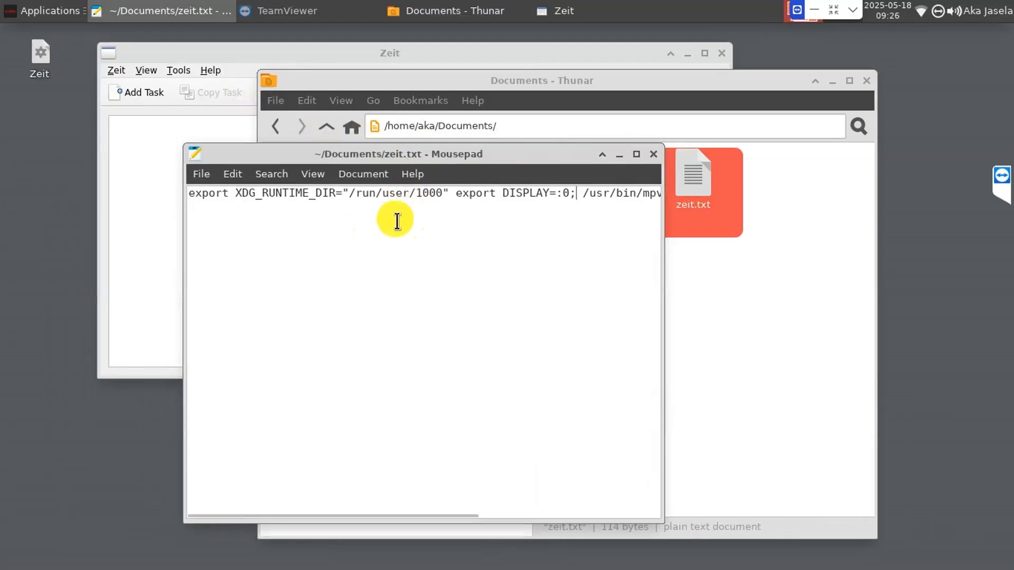
pyautogui.doubleClick(423, 196)
pyautogui.click(48, 21)
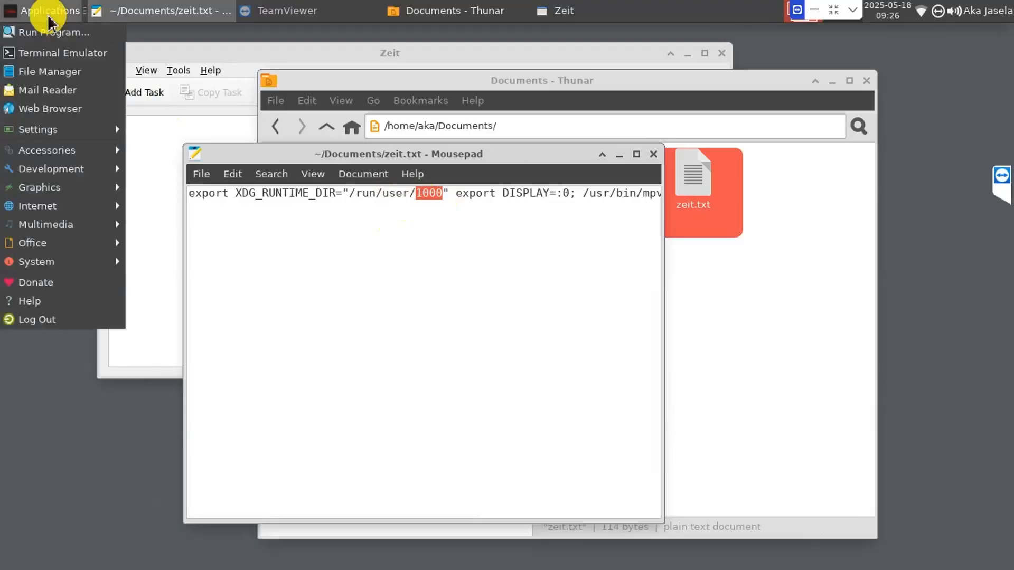
pyautogui.click(49, 50)
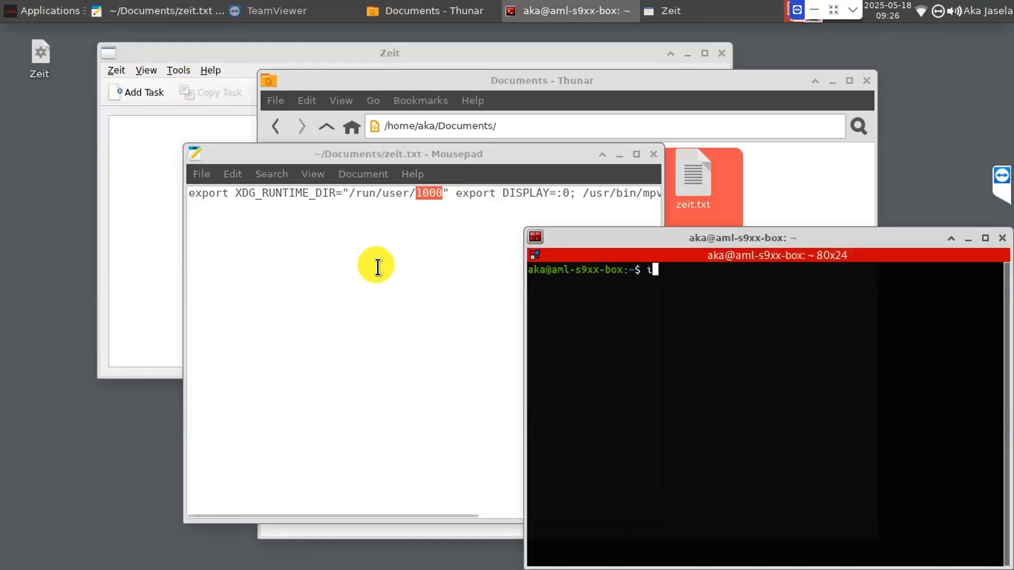
pyautogui.press('BackSpace')
pyautogui.press('BackSpace')
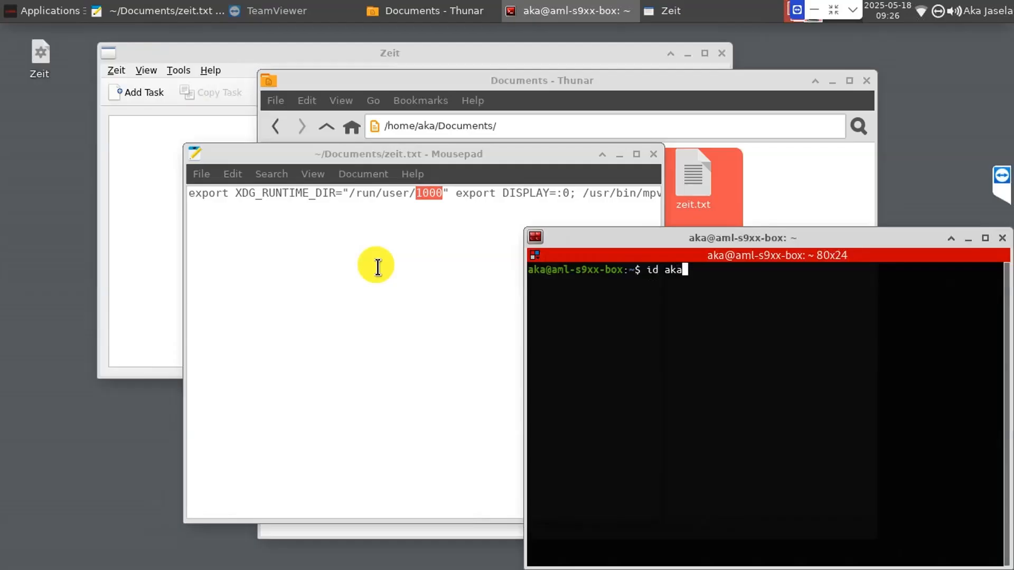
pyautogui.press('Return')
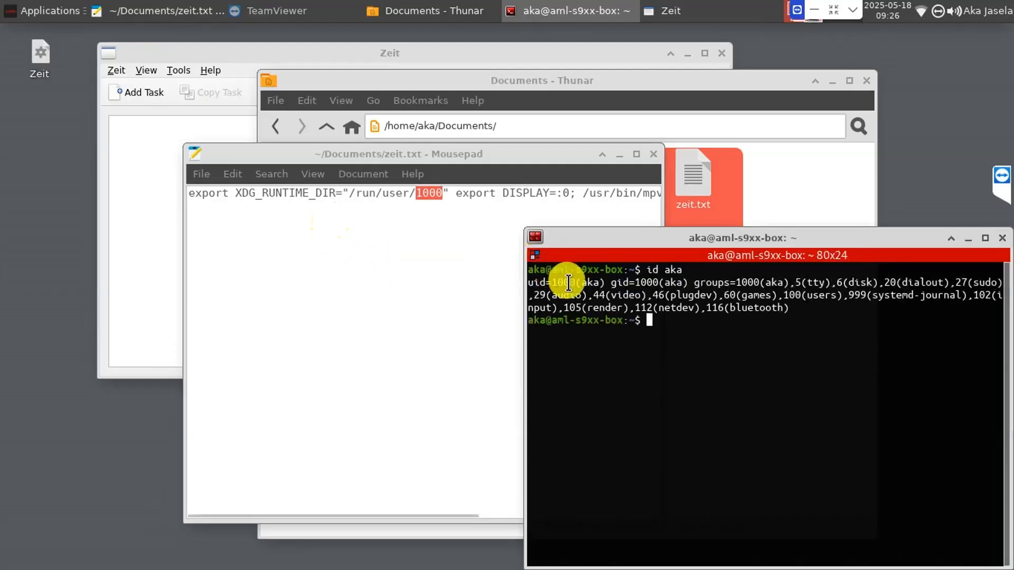
pyautogui.moveTo(901, 236); pyautogui.dragTo(848, 236)
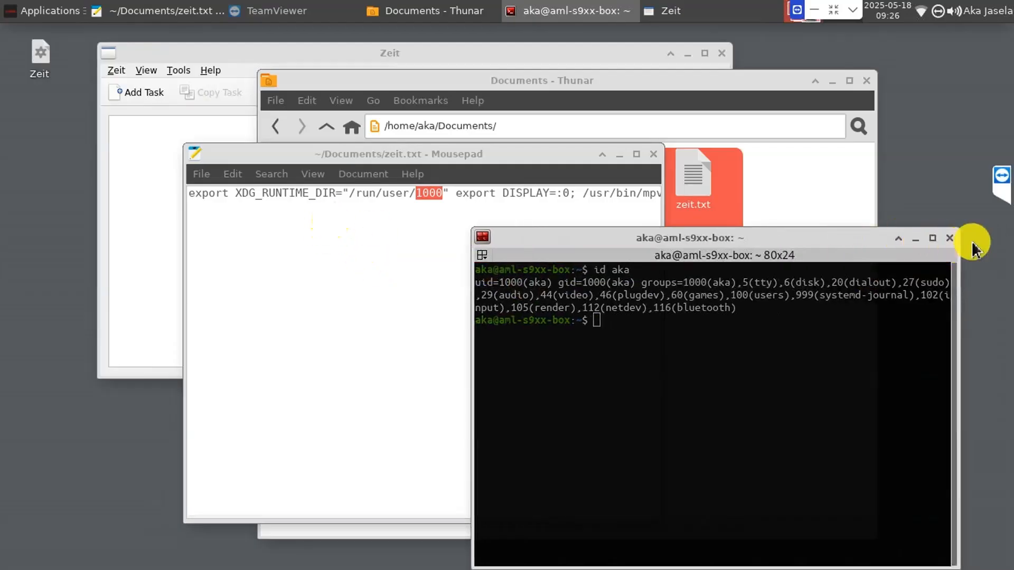
pyautogui.click(951, 239)
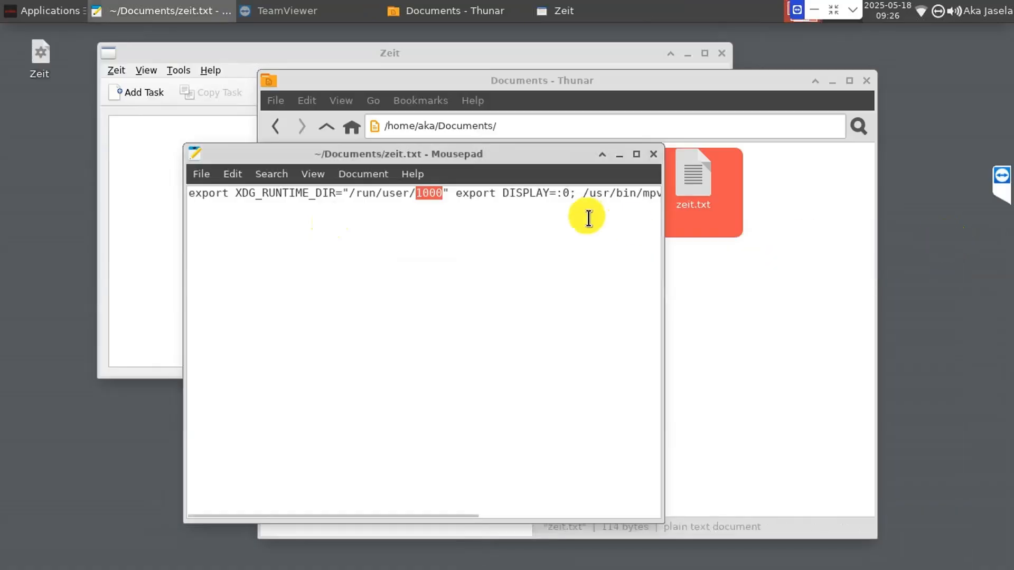
# Step: Copy the 'export XDG_RUNTIME_DIR … DISPLAY=:0;' prefix from zeit.txt
pyautogui.click(421, 214)
pyautogui.tripleClick(407, 224)
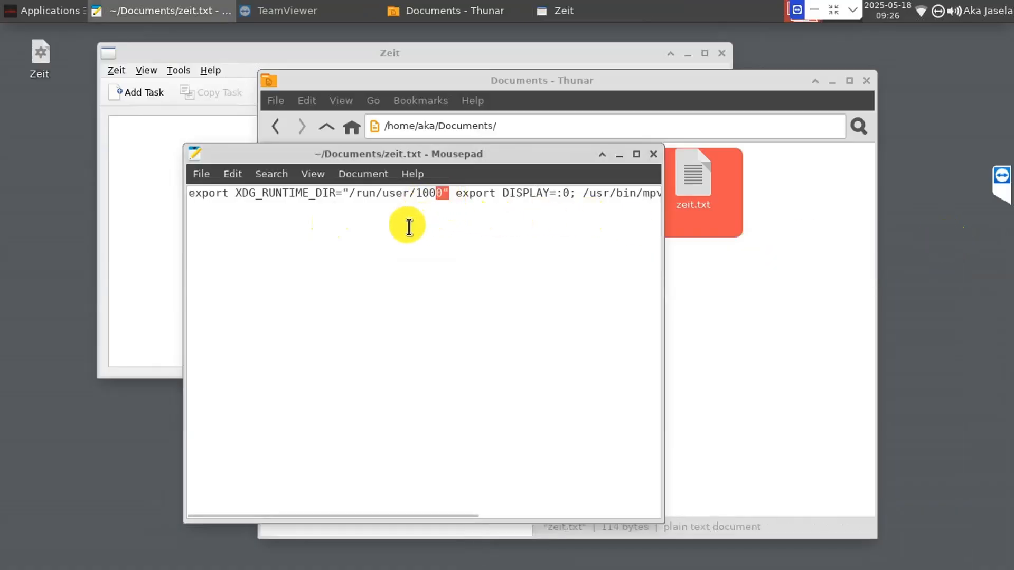
pyautogui.keyDown('shift'); pyautogui.click(552, 196); pyautogui.keyUp('shift')
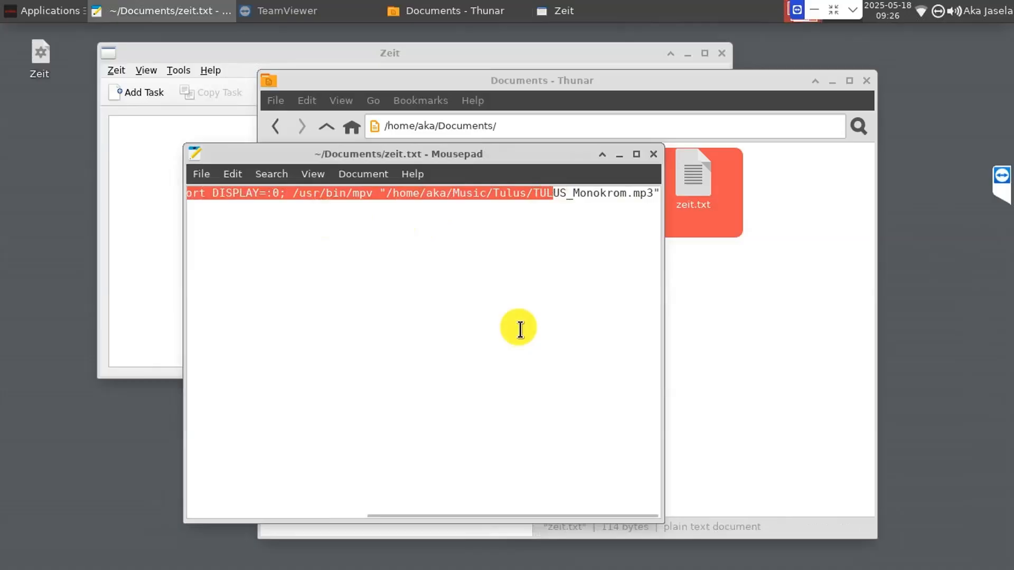
pyautogui.moveTo(423, 516); pyautogui.dragTo(166, 485)
pyautogui.click(551, 221)
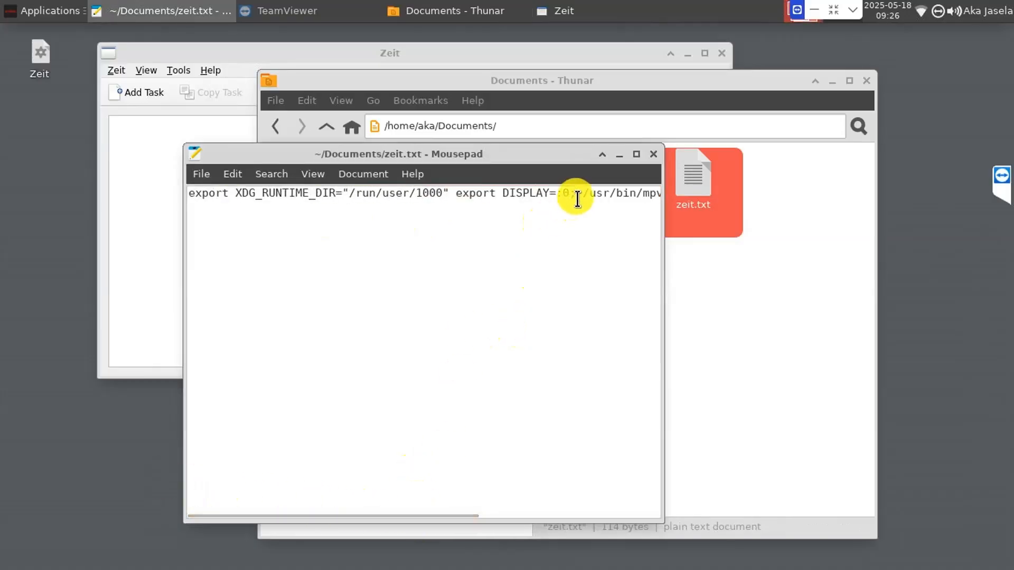
pyautogui.moveTo(576, 198); pyautogui.dragTo(154, 191)
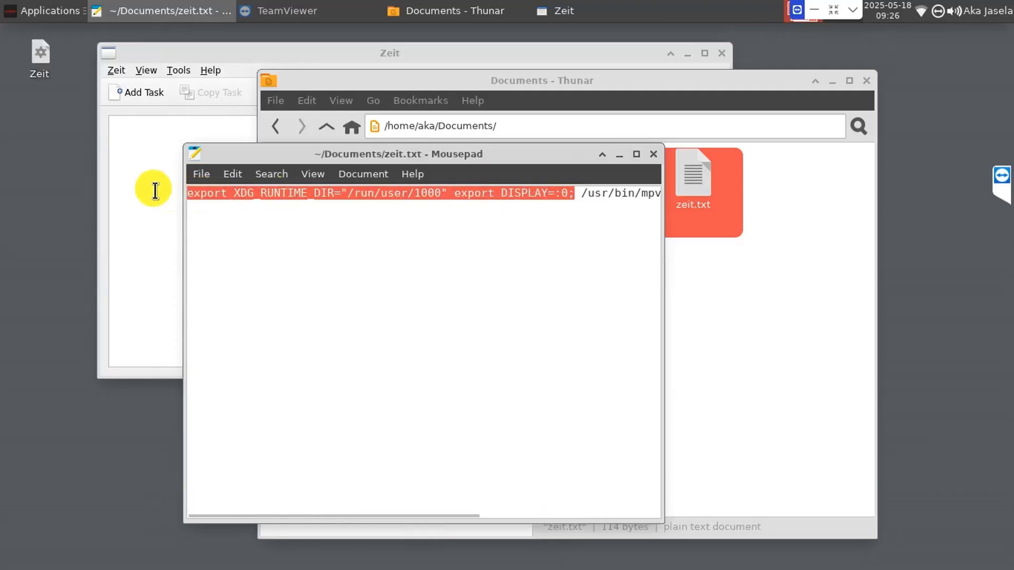
pyautogui.rightClick(251, 195)
pyautogui.click(285, 263)
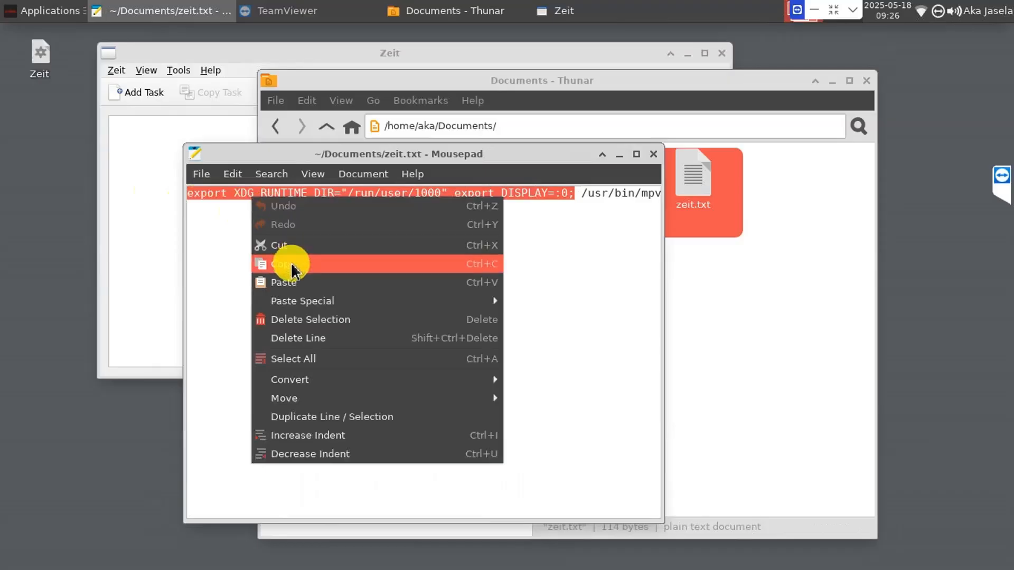
# Step: Minimize Mousepad and Thunar to bring back Zeit's New Alarm form
pyautogui.click(243, 219)
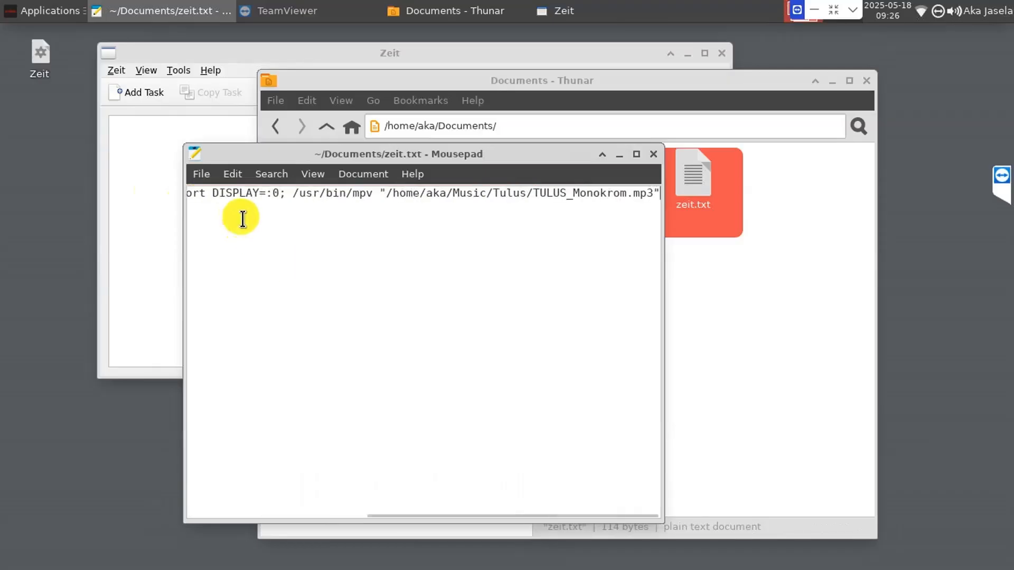
pyautogui.click(619, 155)
pyautogui.click(831, 81)
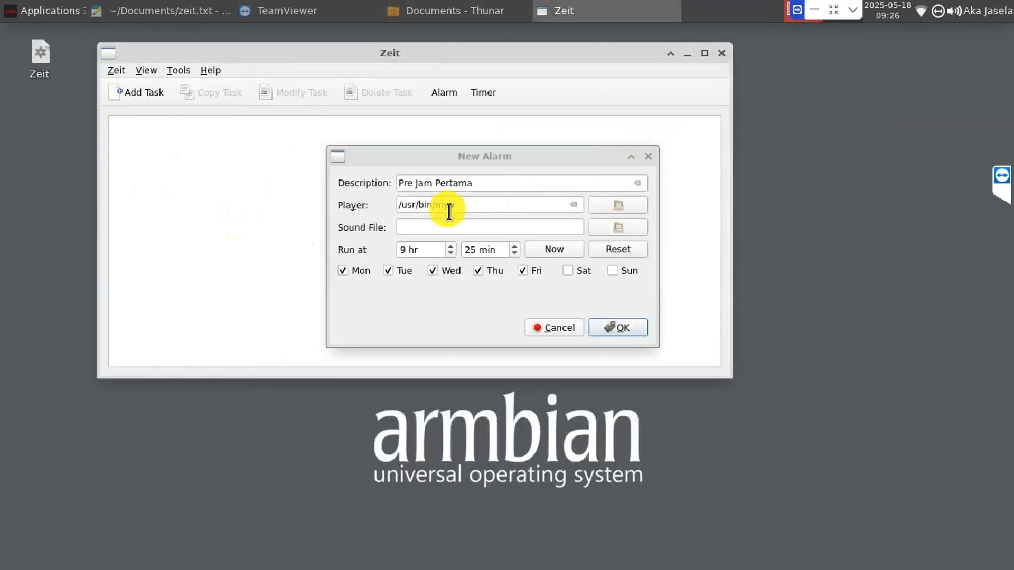
# Step: Paste the export prefix into the Player field so it precedes /usr/bin/mpv
pyautogui.click(403, 211)
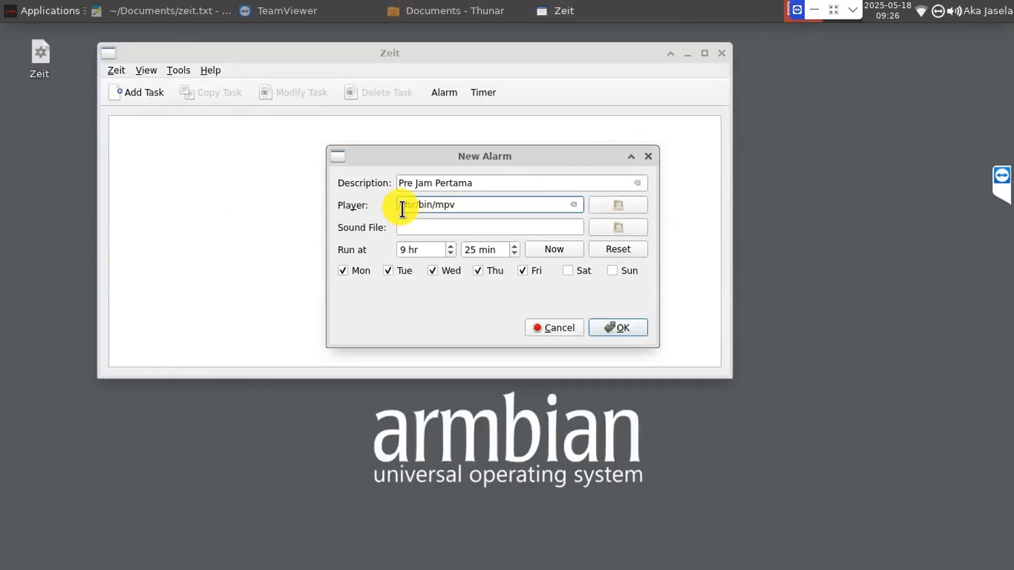
pyautogui.rightClick(400, 205)
pyautogui.click(423, 282)
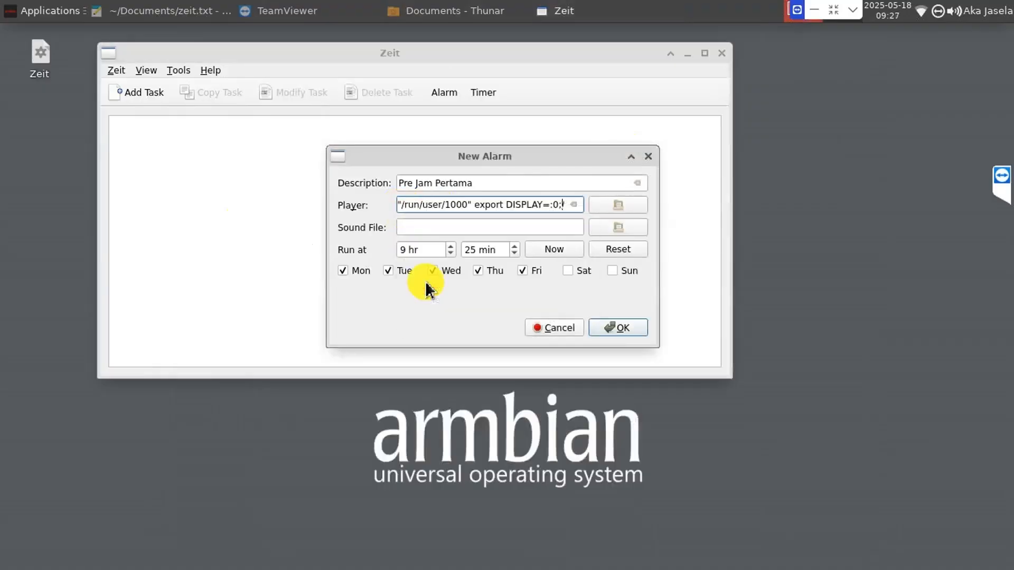
pyautogui.write('/')
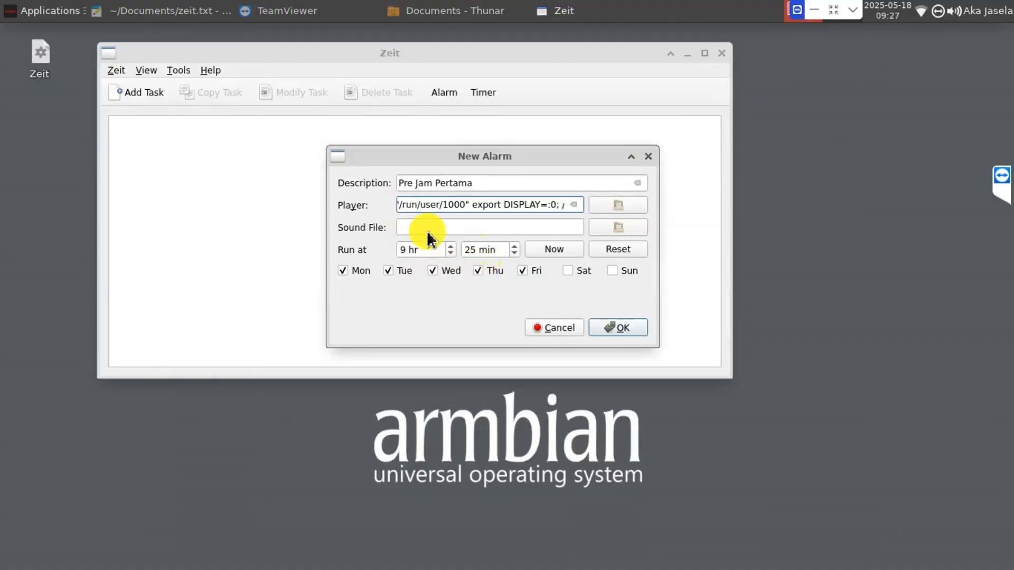
pyautogui.press('Left')
pyautogui.press('Left')
pyautogui.press('Left')
pyautogui.press('Left')
pyautogui.press('Left')
pyautogui.press('Left')
pyautogui.press('Left')
pyautogui.press('Left')
pyautogui.press('Left')
pyautogui.press('Left')
pyautogui.press('Left')
pyautogui.press('Left')
pyautogui.press('Left')
pyautogui.press('Left')
pyautogui.press('Left')
pyautogui.press('Left')
pyautogui.press('Left')
pyautogui.press('Left')
pyautogui.press('Left')
pyautogui.press('Left')
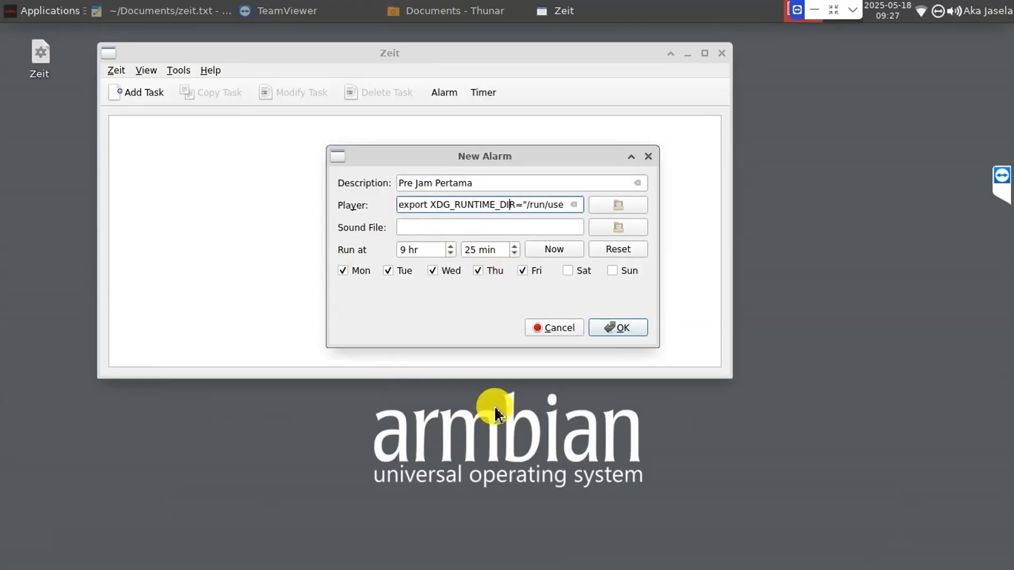
pyautogui.press('Right')
pyautogui.press('Right')
pyautogui.press('Right')
pyautogui.press('Right')
pyautogui.press('Right')
pyautogui.press('Right')
pyautogui.press('Right')
pyautogui.press('Right')
pyautogui.press('Right')
pyautogui.press('Right')
pyautogui.press('Right')
pyautogui.press('Right')
pyautogui.press('Right')
pyautogui.press('Right')
pyautogui.press('Right')
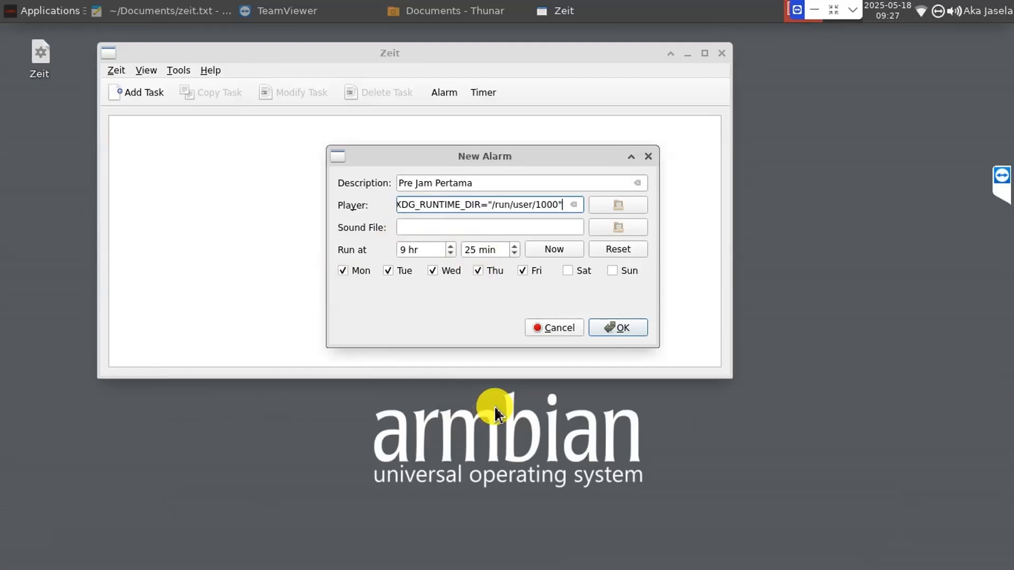
pyautogui.press('Right')
pyautogui.press('Right')
pyautogui.press('Right')
pyautogui.press('Right')
pyautogui.press('Right')
pyautogui.press('Right')
pyautogui.press('Right')
pyautogui.press('Right')
pyautogui.press('Right')
pyautogui.press('Right')
pyautogui.press('Right')
pyautogui.press('Right')
pyautogui.press('Right')
pyautogui.press('Right')
pyautogui.press('Right')
pyautogui.press('Right')
pyautogui.press('Right')
pyautogui.press('Right')
pyautogui.press('Right')
pyautogui.press('Right')
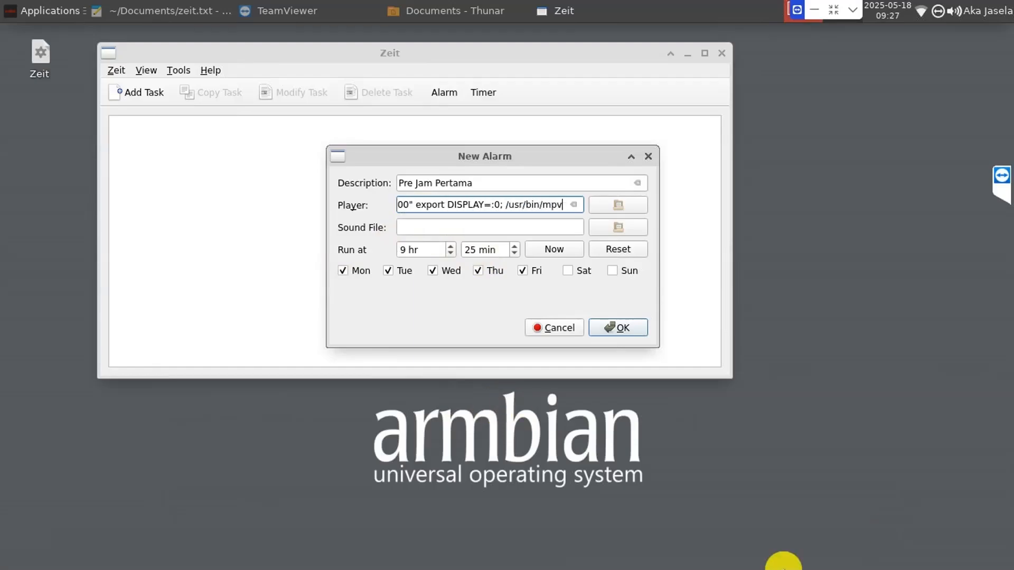
pyautogui.click(446, 569)
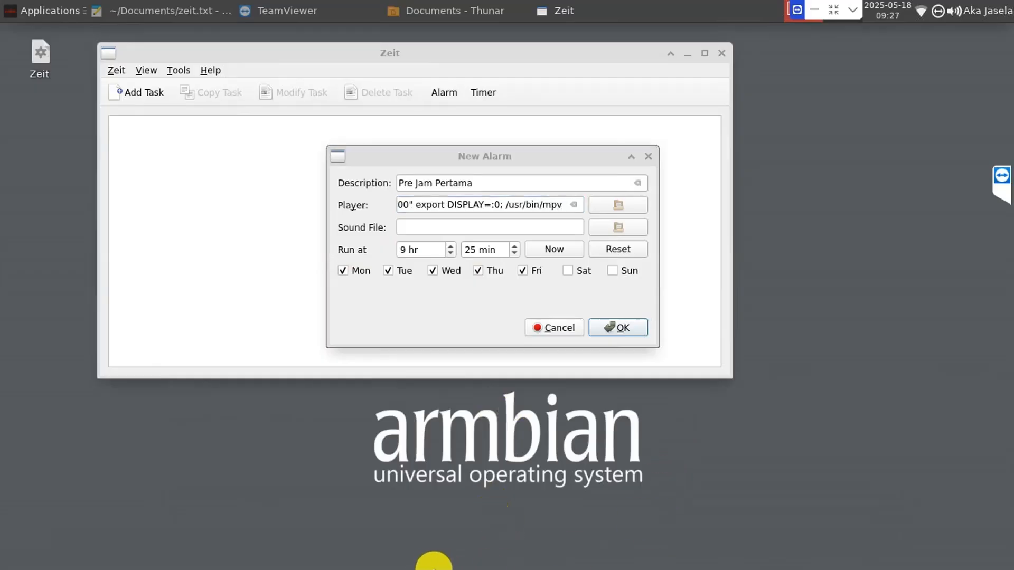
pyautogui.click(607, 228)
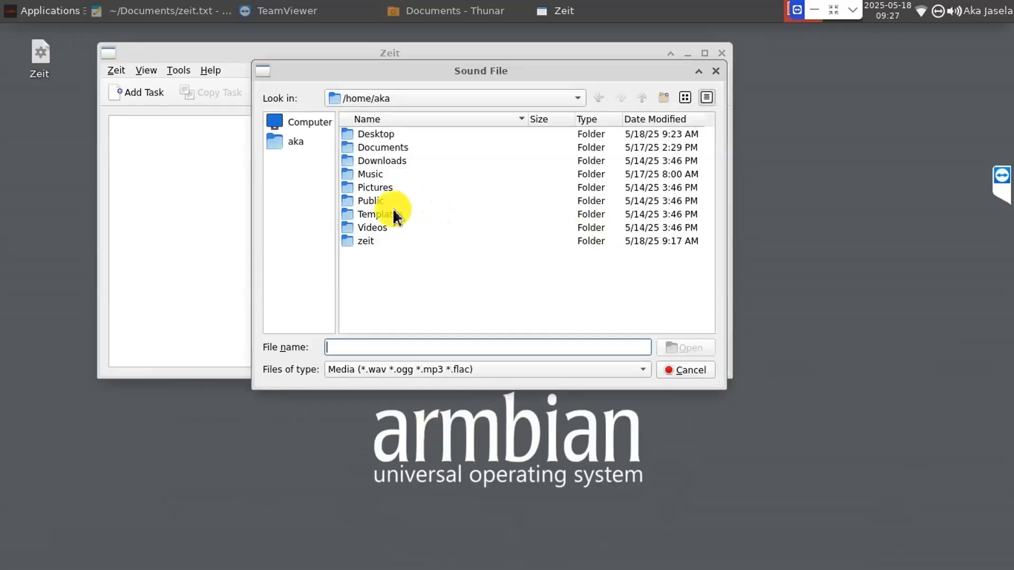
# Step: Choose Music/BELL_SEKOLAH/pre_jam_pertama.mp3 as the alarm's sound file
pyautogui.doubleClick(375, 173)
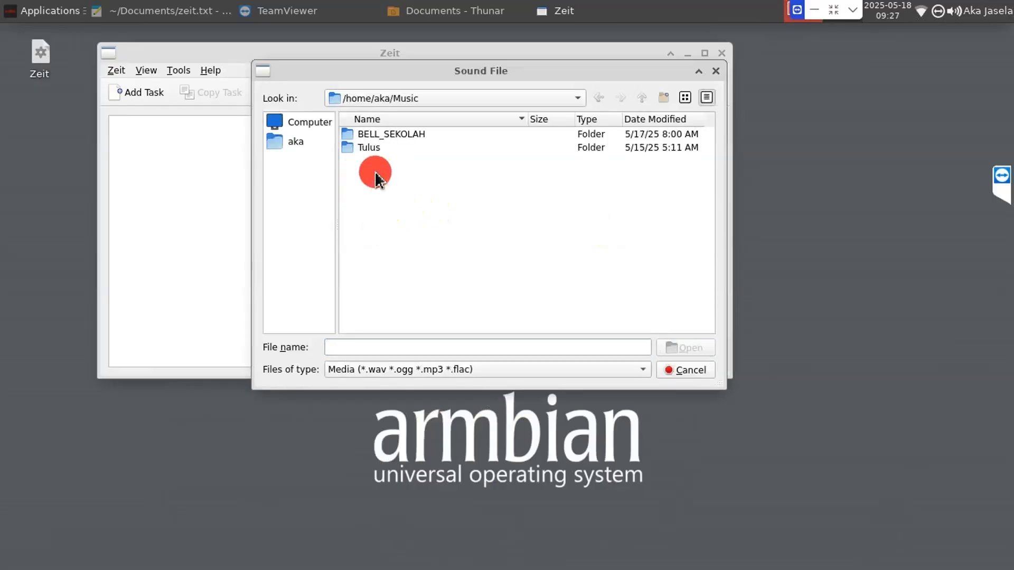
pyautogui.doubleClick(388, 135)
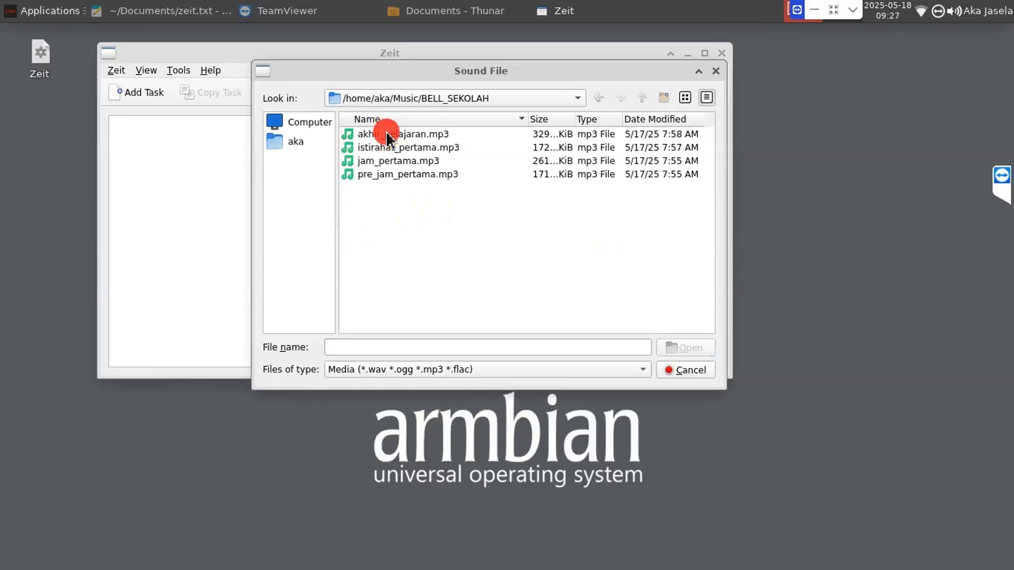
pyautogui.click(417, 175)
pyautogui.click(676, 346)
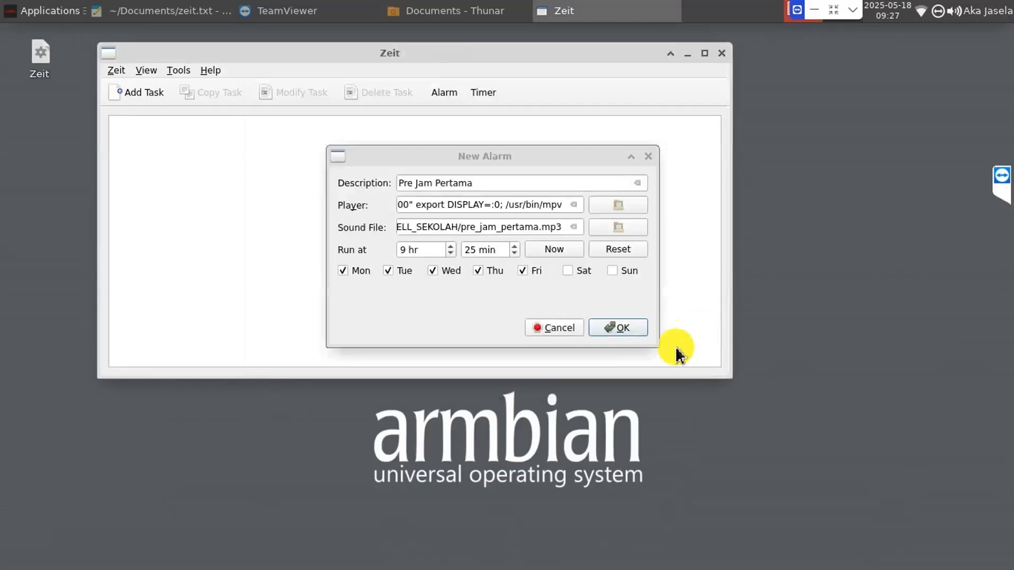
# Step: Include Saturday, raise the minute to 28, and save the alarm
pyautogui.click(567, 272)
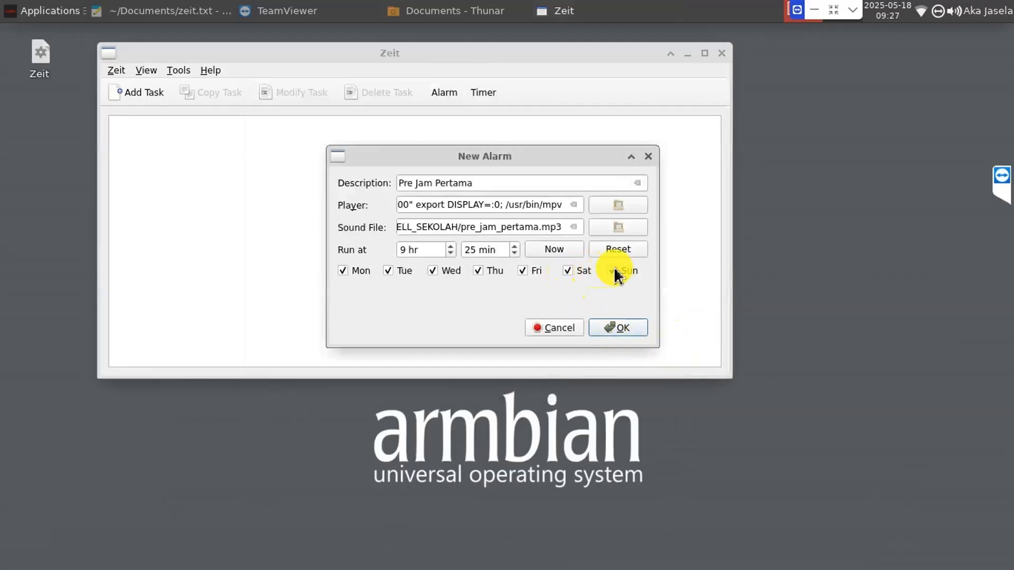
pyautogui.click(515, 246)
pyautogui.click(516, 246)
pyautogui.click(516, 246)
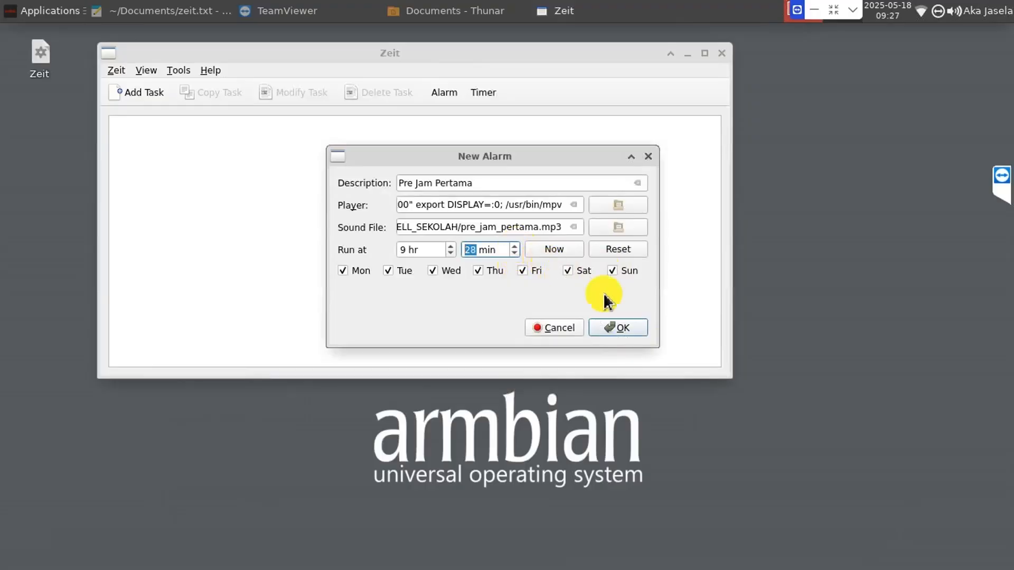
pyautogui.click(622, 326)
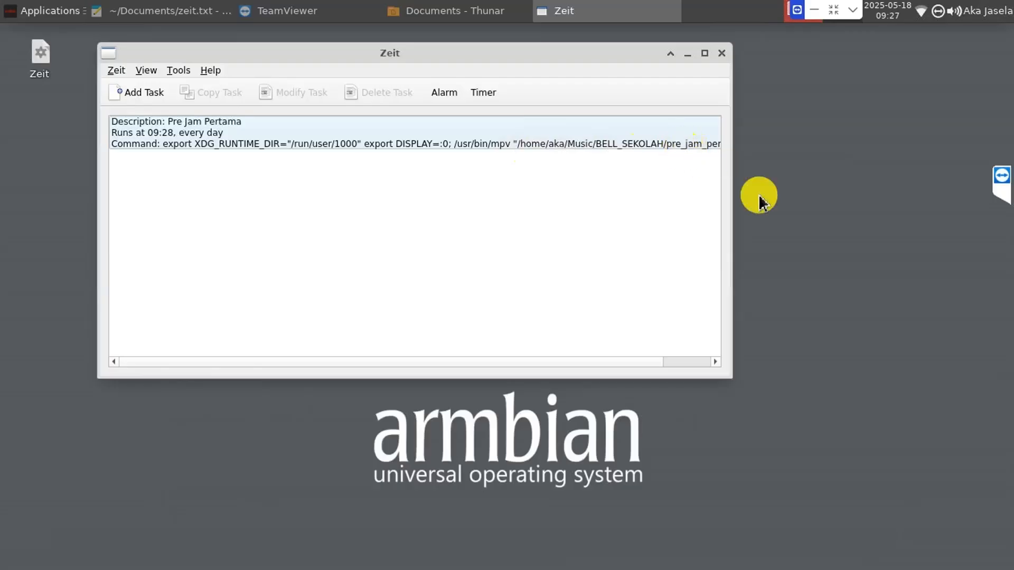
# Step: Drag Zeit's right edge outward until the Pre Jam Pertama command line is fully visible
pyautogui.moveTo(732, 167); pyautogui.dragTo(836, 172)
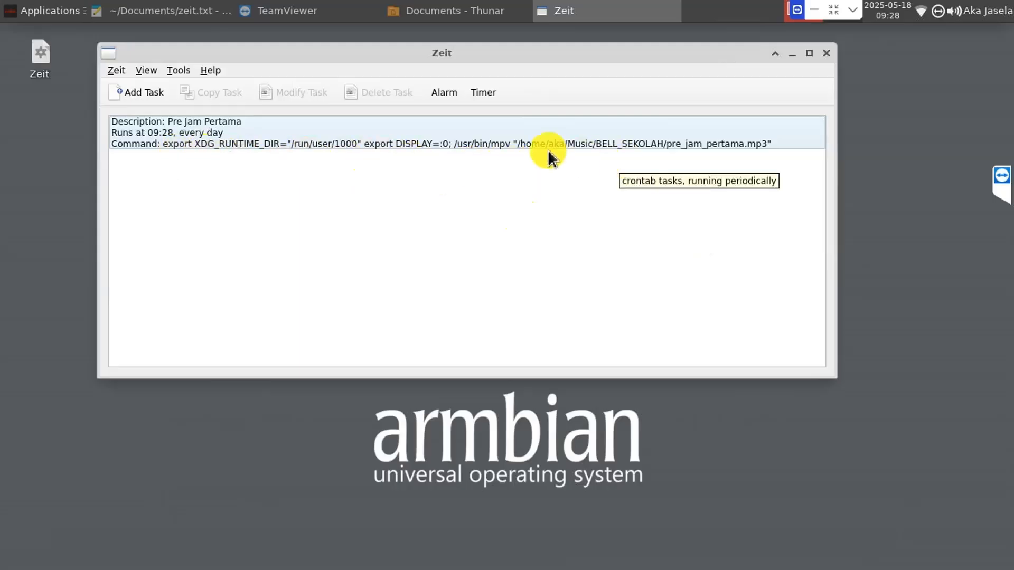
# Step: Start a new alarm named 'Jam Pertama' with the copied export command pasted as Player
pyautogui.click(443, 94)
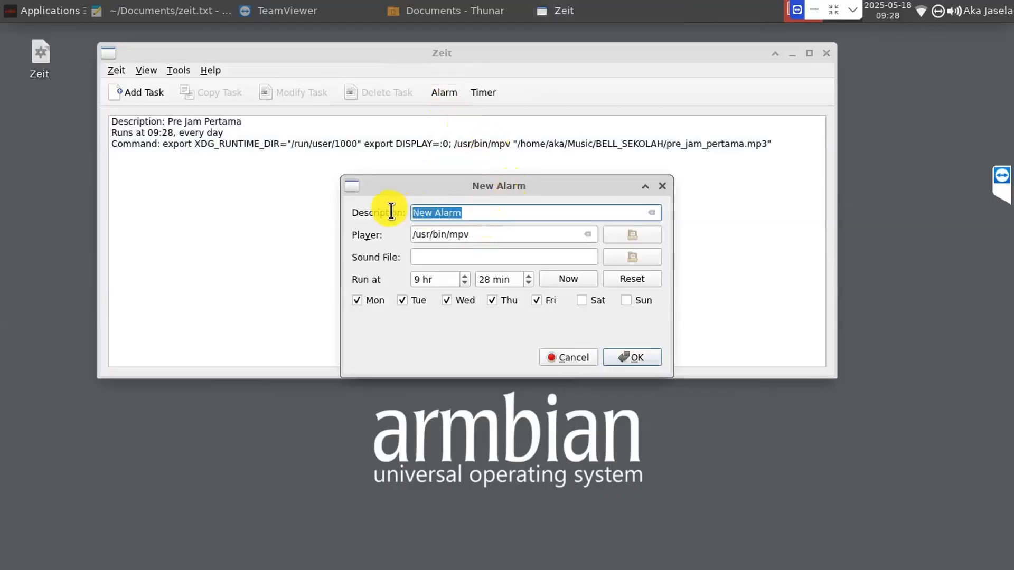
pyautogui.write('Jam')
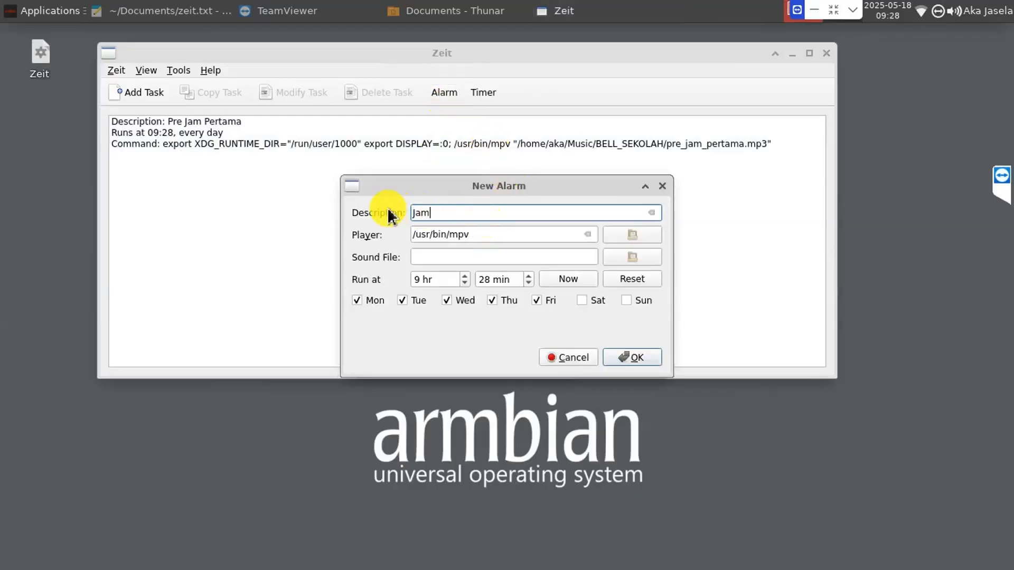
pyautogui.write(' Pertama')
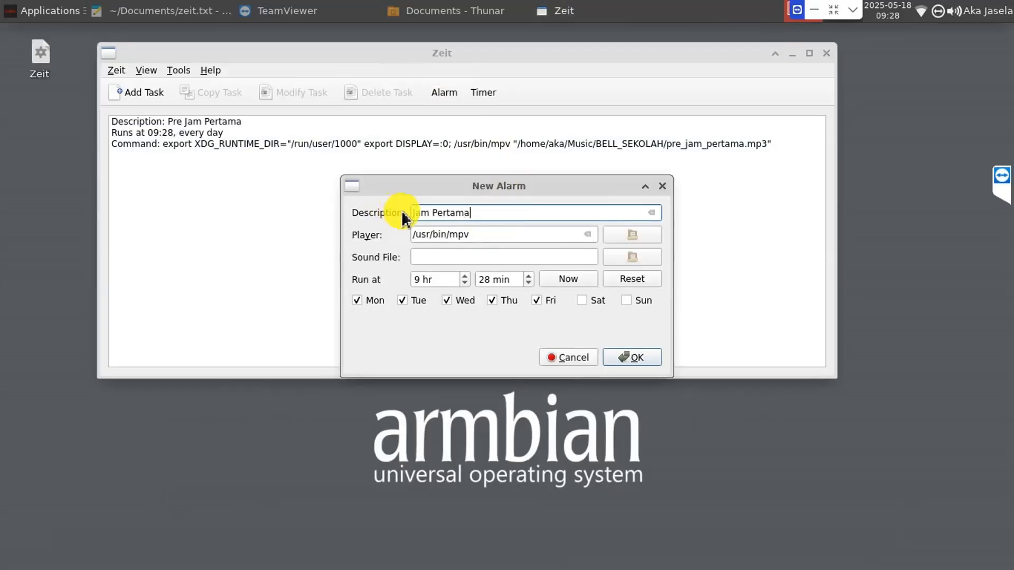
pyautogui.click(416, 237)
pyautogui.rightClick(417, 237)
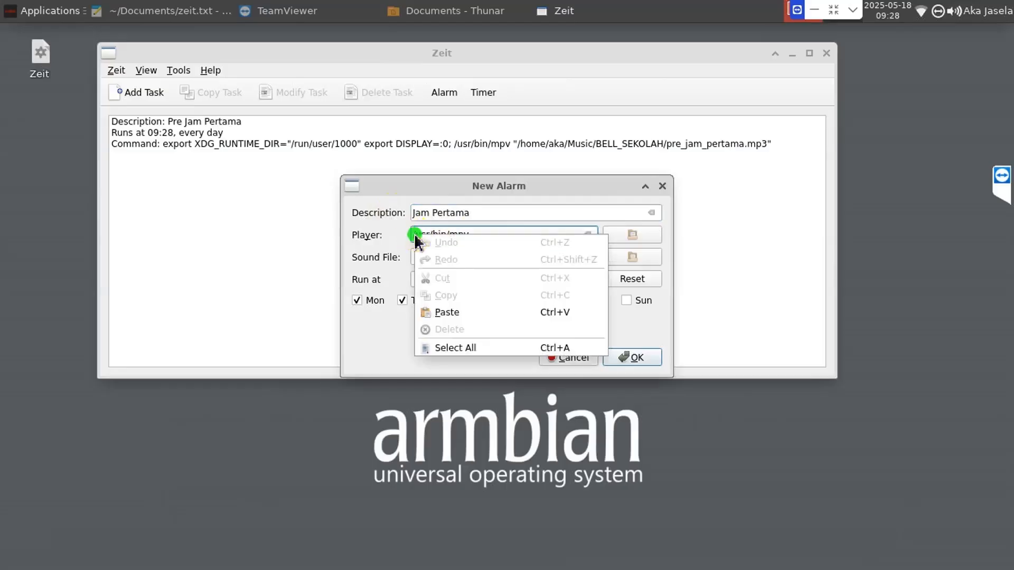
pyautogui.click(454, 313)
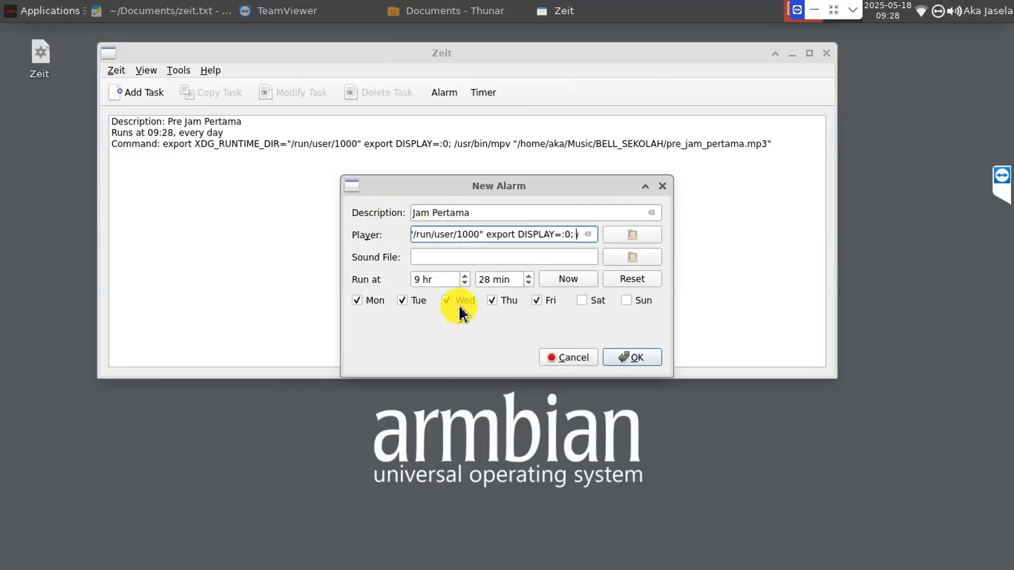
# Step: Choose BELL_SEKOLAH/jam_pertama.mp3 as the alarm's sound file
pyautogui.click(632, 254)
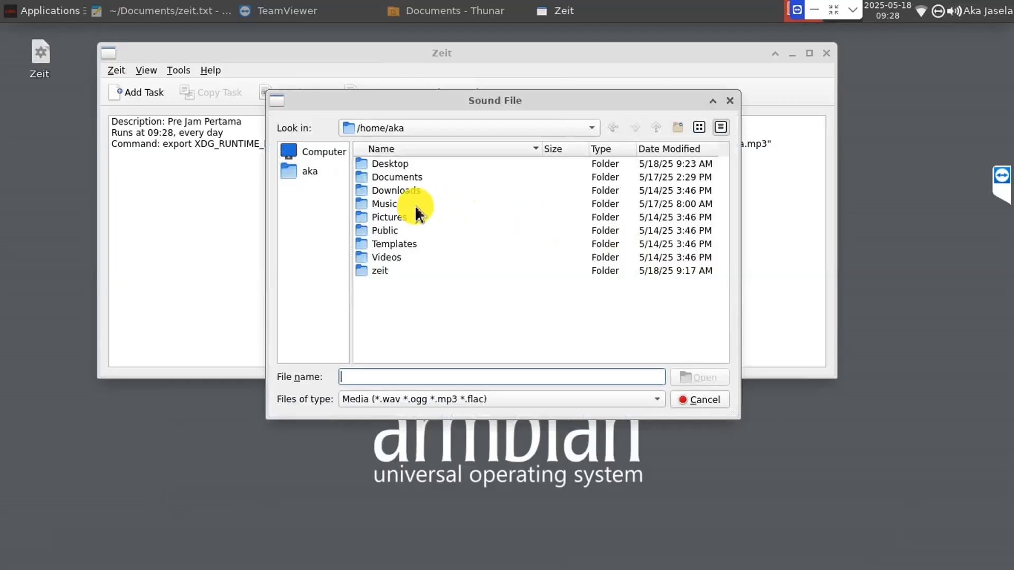
pyautogui.doubleClick(388, 203)
pyautogui.doubleClick(397, 164)
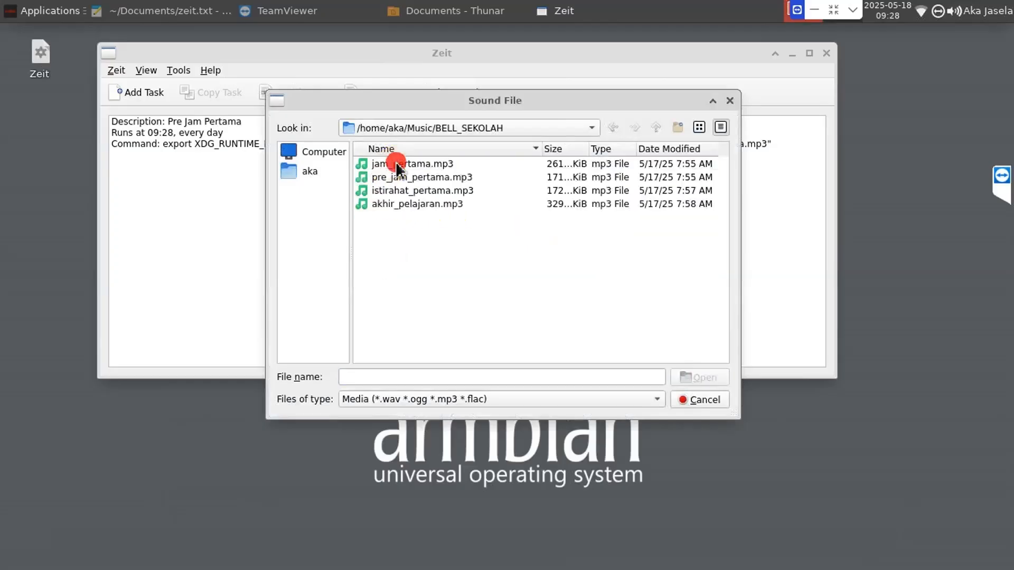
pyautogui.click(414, 191)
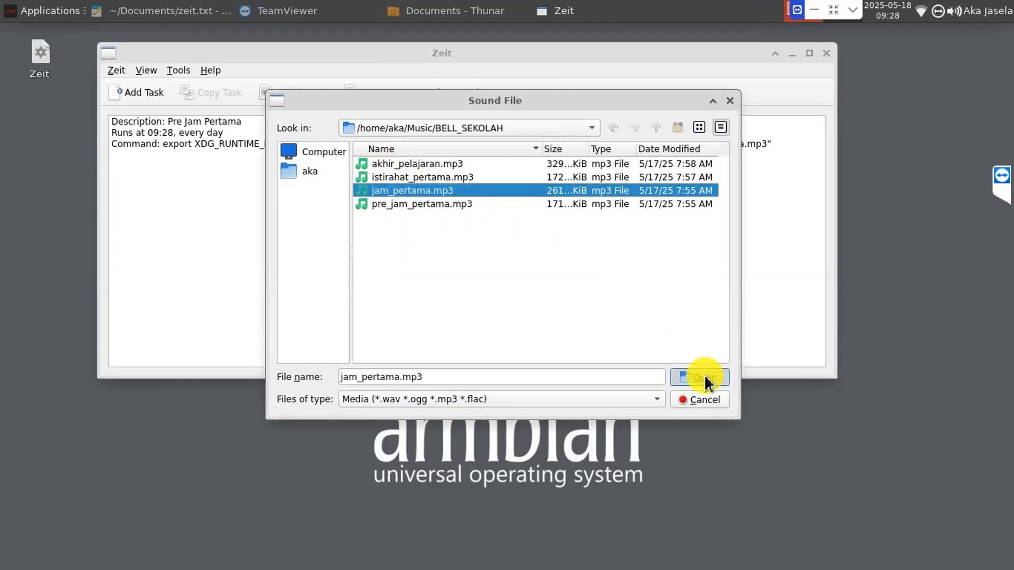
pyautogui.click(704, 376)
# Step: Tick Saturday and Sunday, set the minute to 29, and save the alarm
pyautogui.click(582, 301)
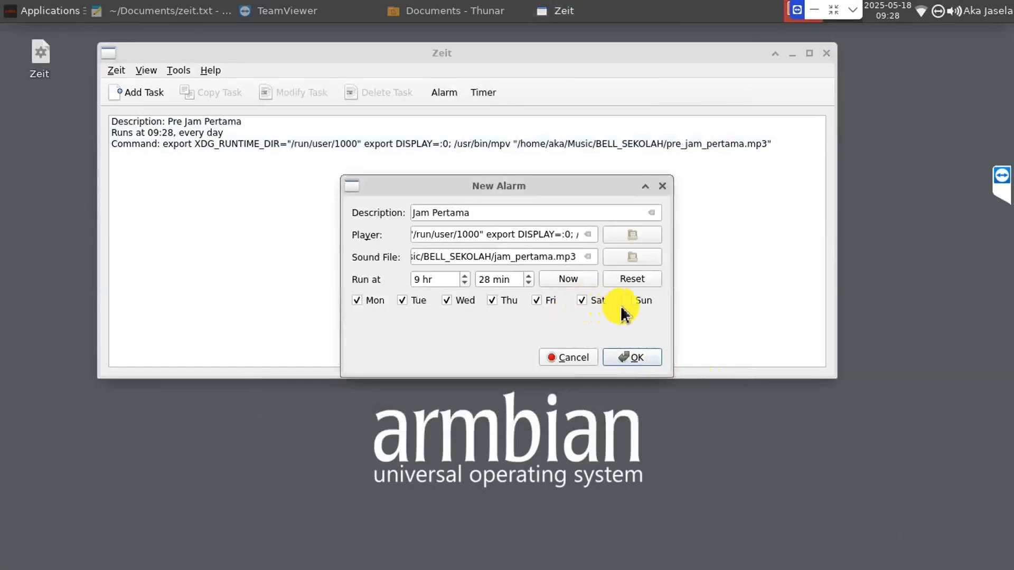
pyautogui.click(627, 301)
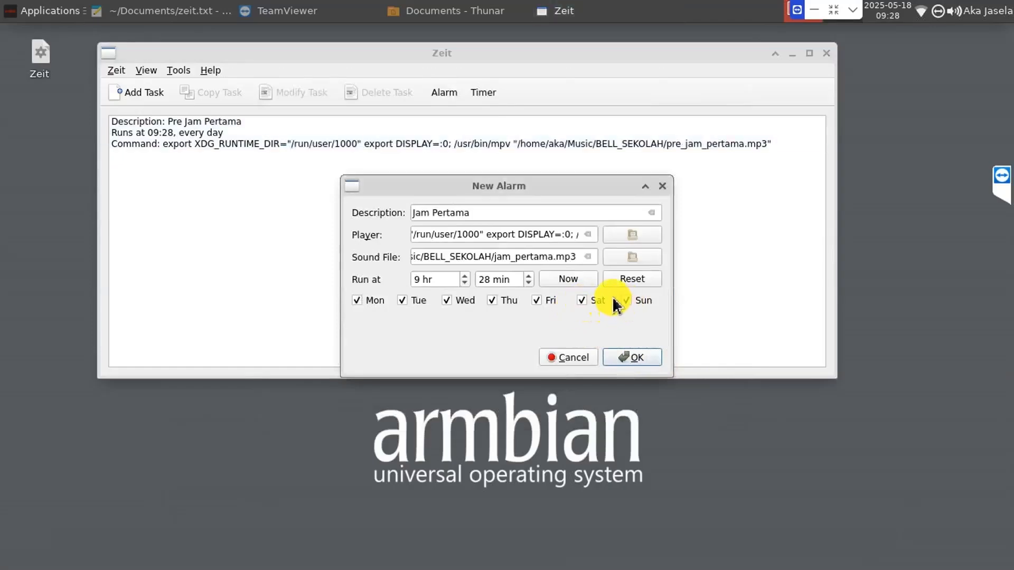
pyautogui.click(530, 277)
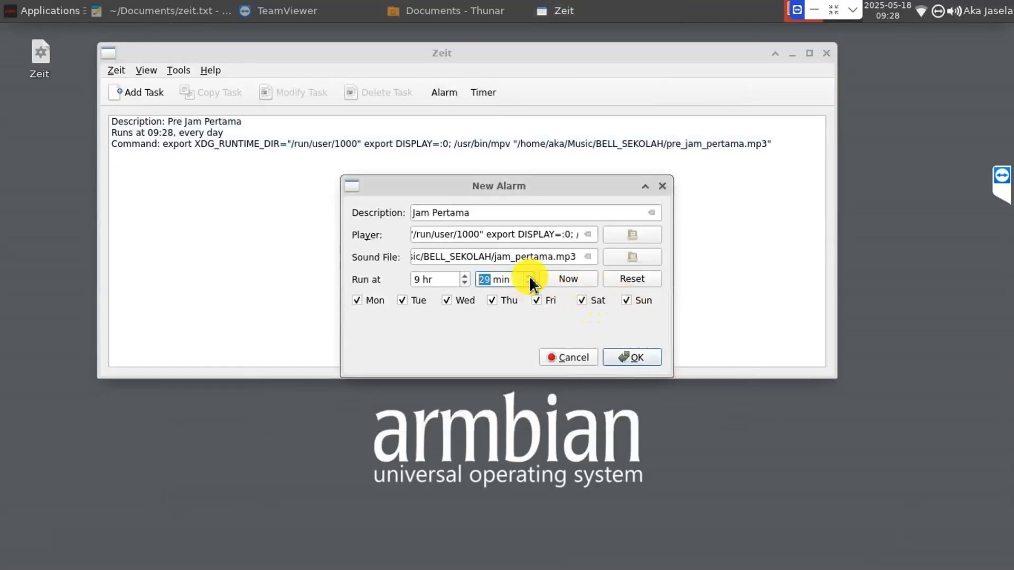
pyautogui.click(649, 357)
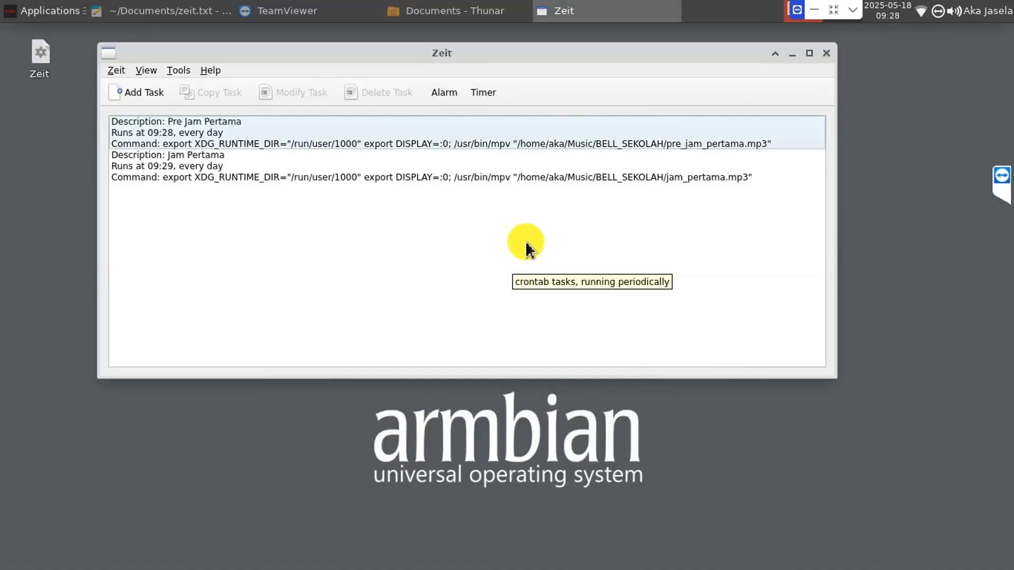
pyautogui.rightClick(540, 141)
pyautogui.click(601, 180)
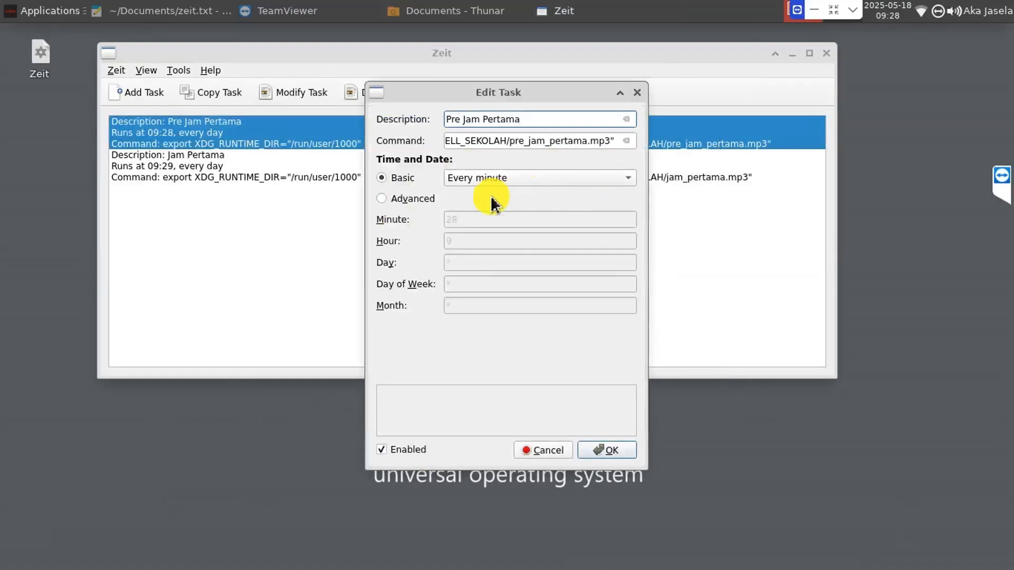
pyautogui.click(401, 200)
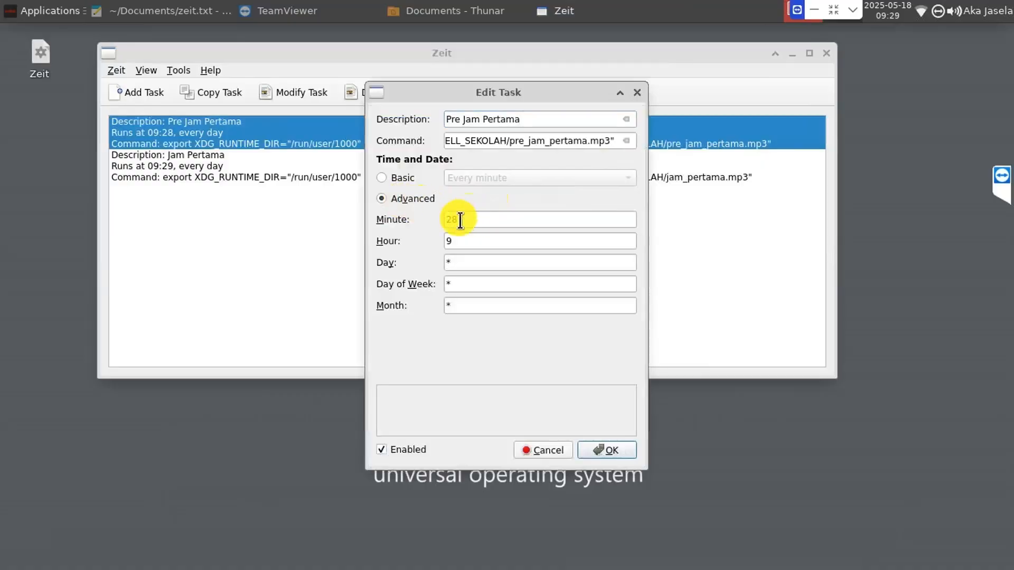
pyautogui.click(564, 143)
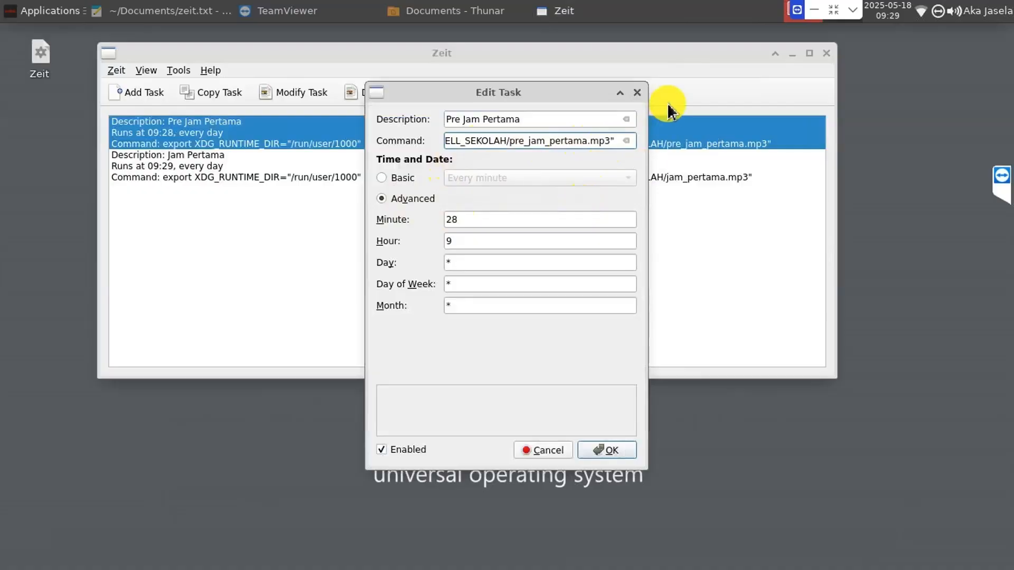
pyautogui.click(637, 92)
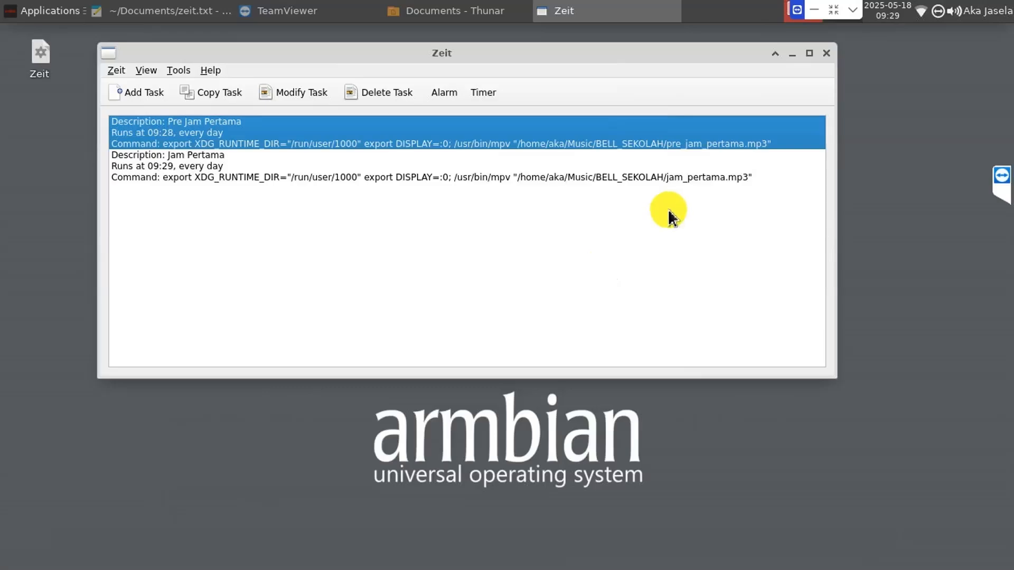
pyautogui.click(439, 94)
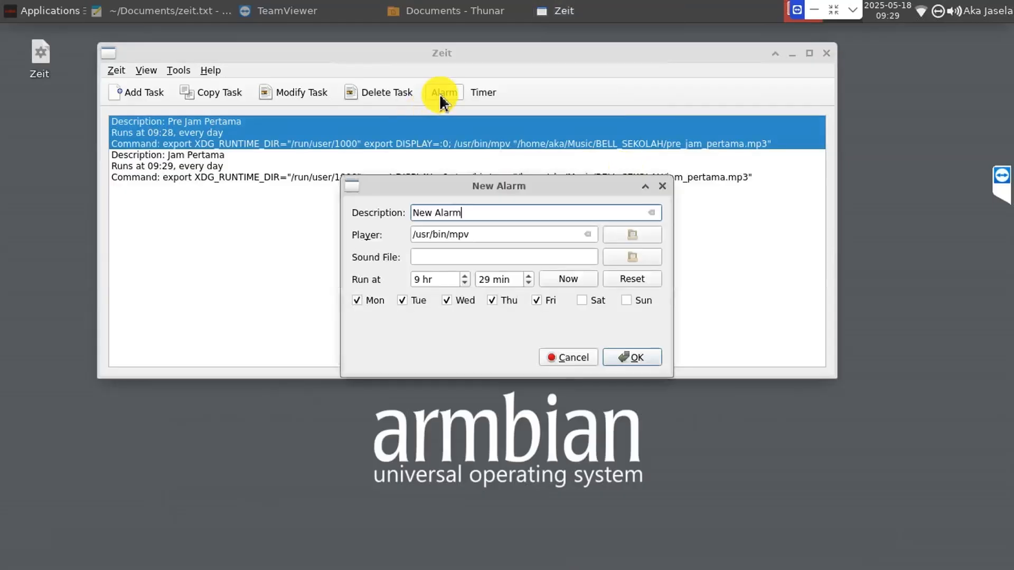
pyautogui.click(654, 185)
pyautogui.rightClick(576, 122)
pyautogui.click(620, 247)
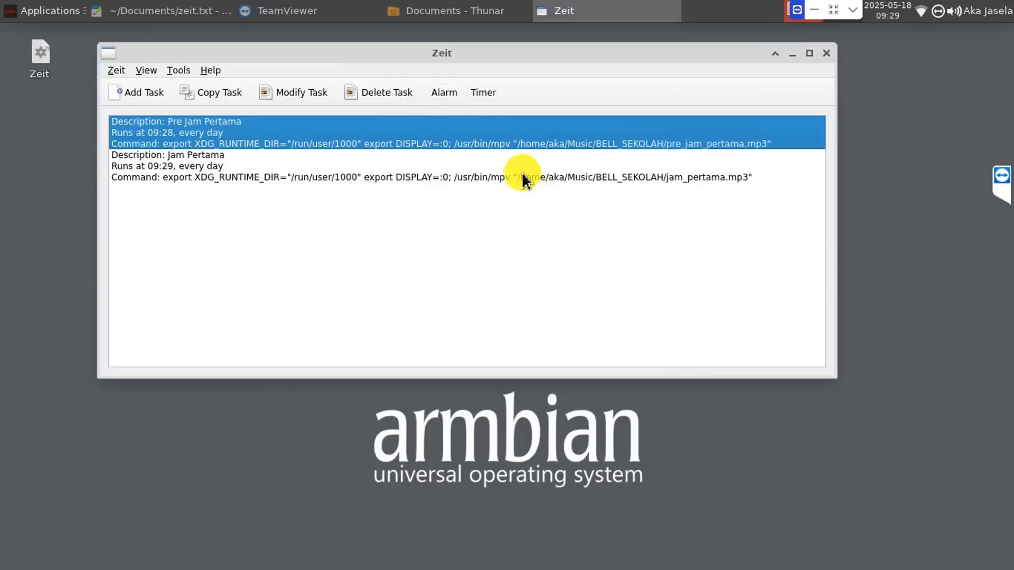
pyautogui.rightClick(522, 172)
pyautogui.click(574, 214)
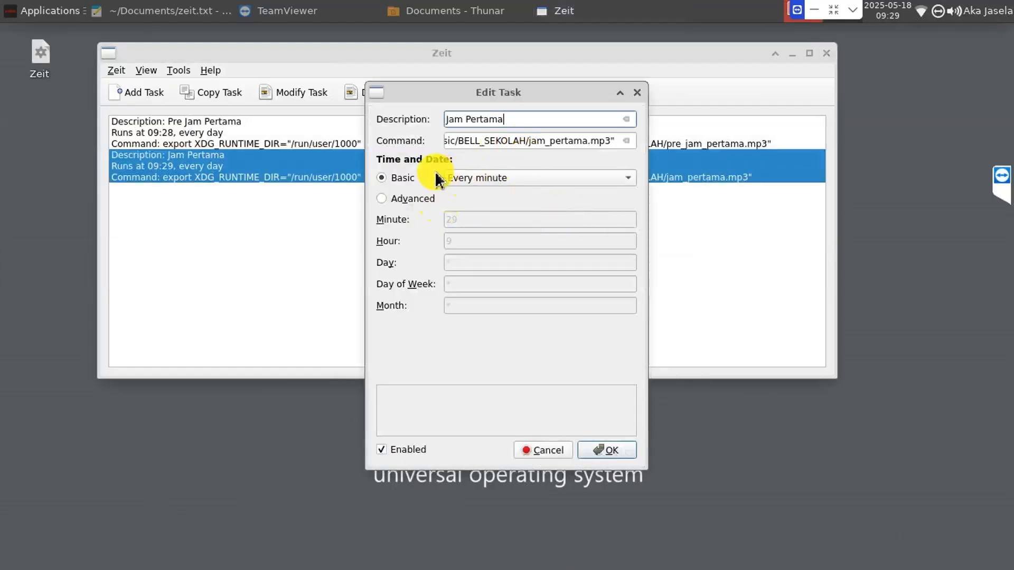
pyautogui.click(383, 201)
pyautogui.click(445, 219)
pyautogui.moveTo(459, 219); pyautogui.dragTo(445, 219)
pyautogui.click(470, 245)
pyautogui.click(474, 224)
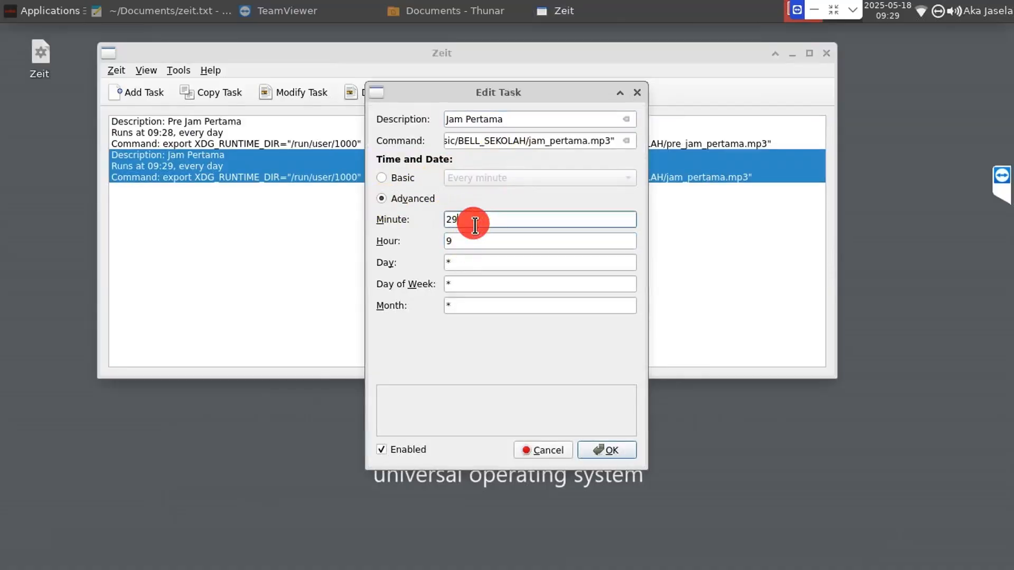
pyautogui.click(476, 288)
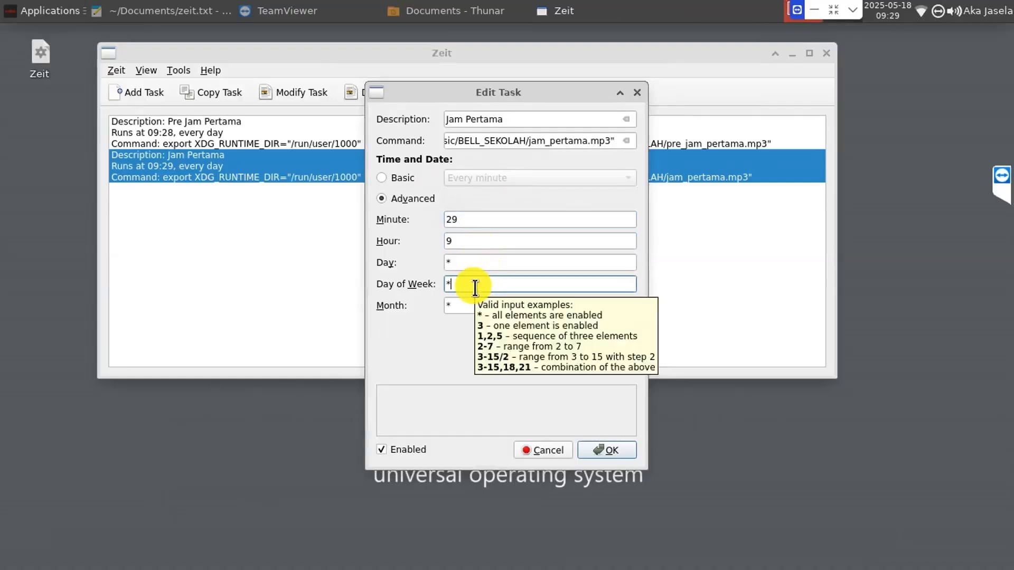
pyautogui.press('BackSpace')
pyautogui.write('1')
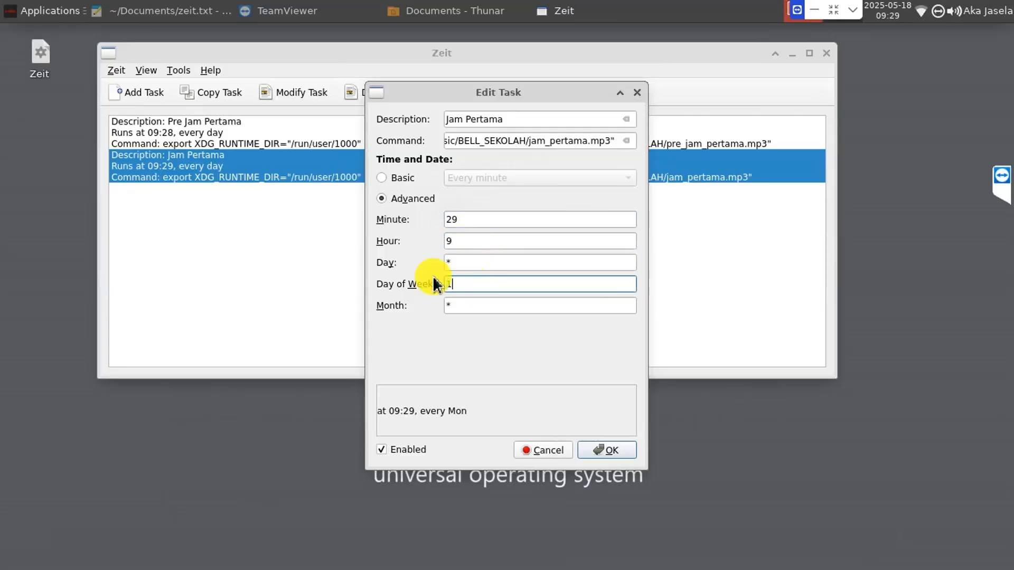
pyautogui.write(',2,')
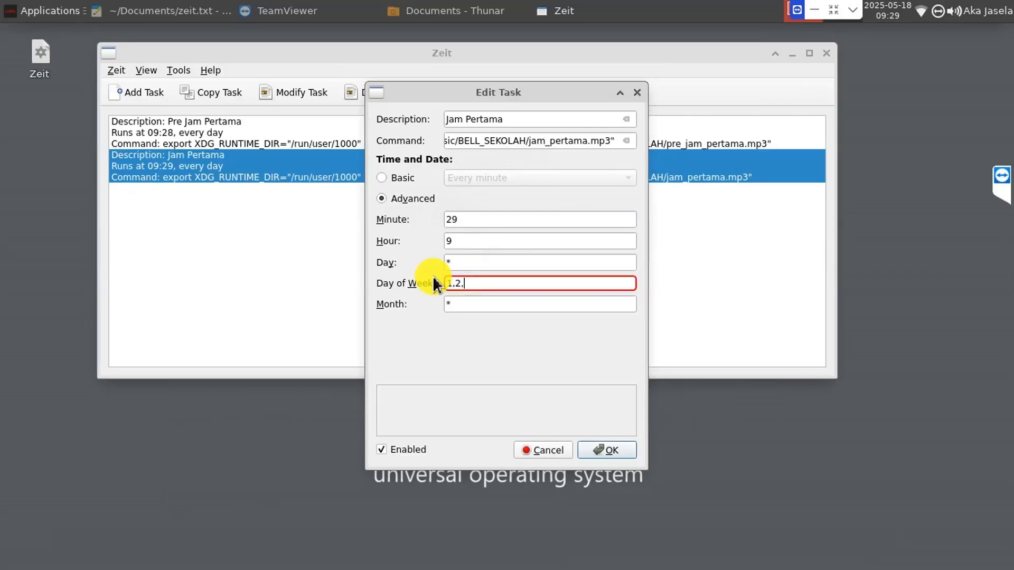
pyautogui.write('3,4,5')
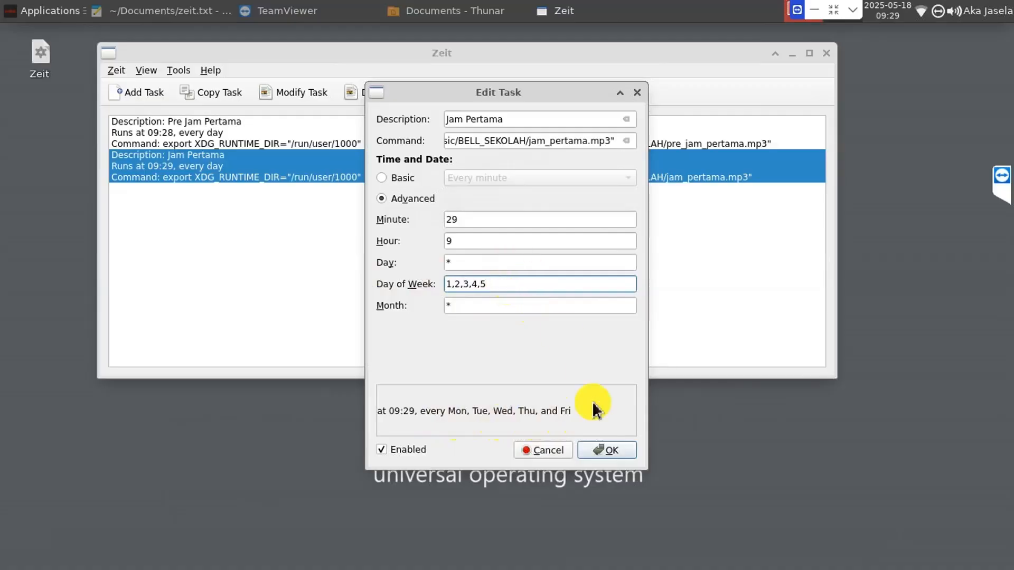
pyautogui.press('BackSpace')
pyautogui.press('BackSpace')
pyautogui.press('BackSpace')
pyautogui.press('BackSpace')
pyautogui.press('BackSpace')
pyautogui.press('BackSpace')
pyautogui.press('BackSpace')
pyautogui.press('BackSpace')
pyautogui.press('BackSpace')
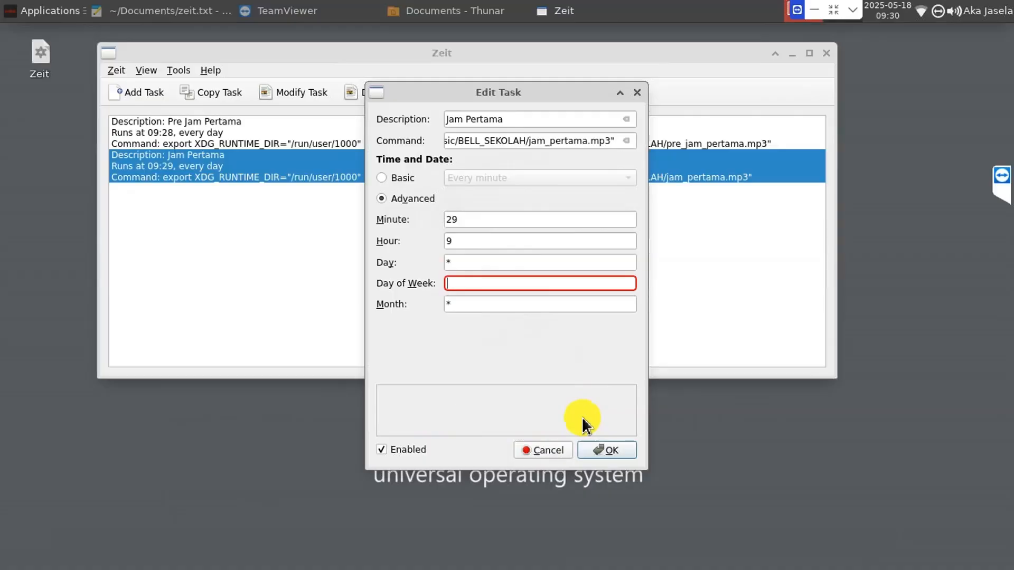
pyautogui.write('*')
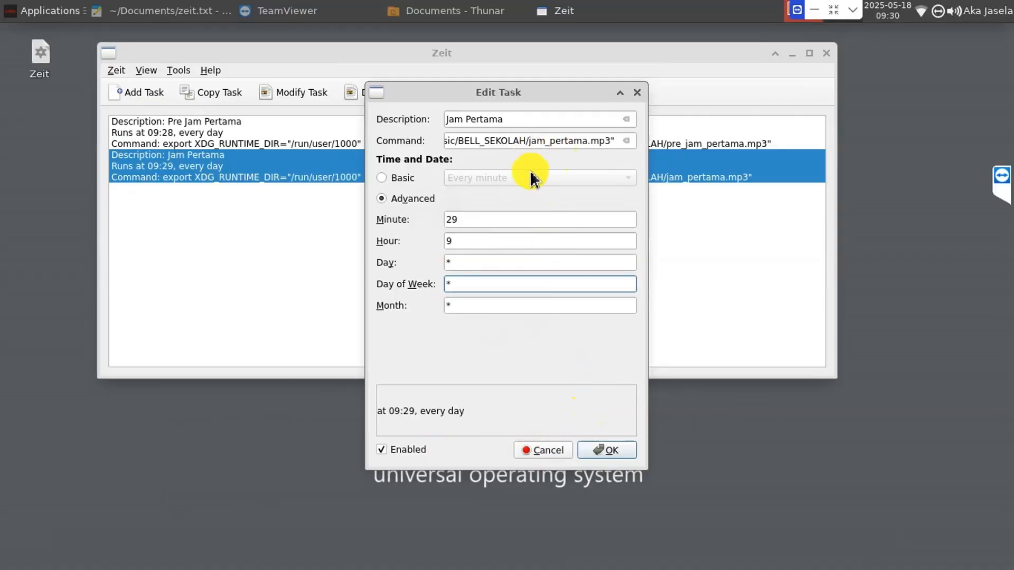
pyautogui.click(558, 449)
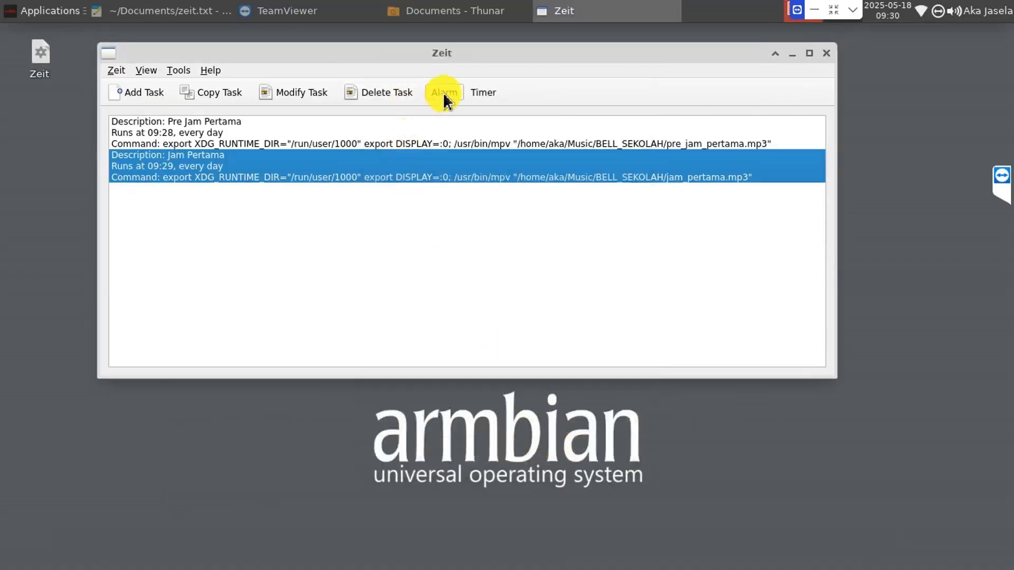
pyautogui.click(443, 93)
pyautogui.moveTo(525, 170); pyautogui.dragTo(522, 124)
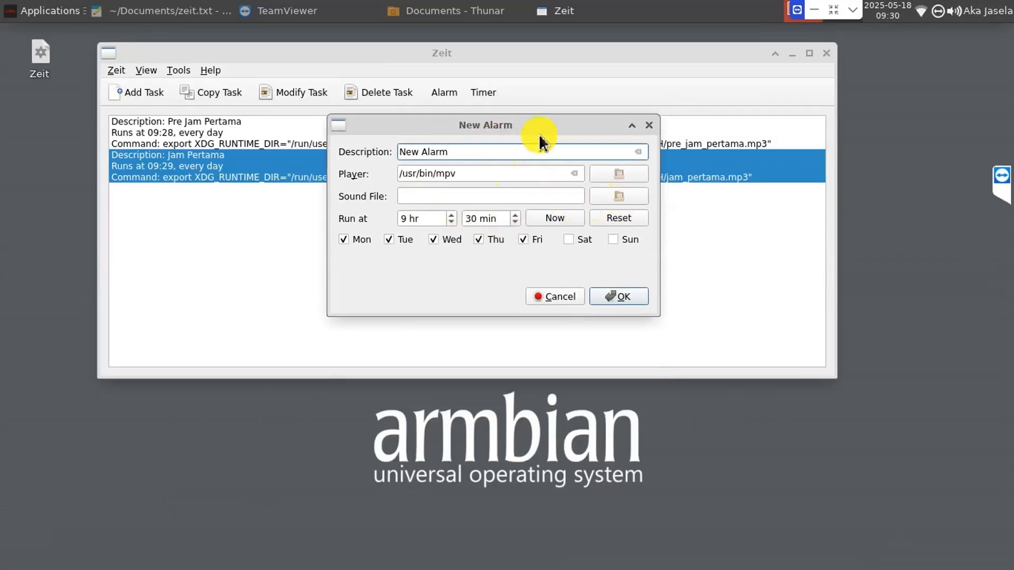
pyautogui.click(627, 200)
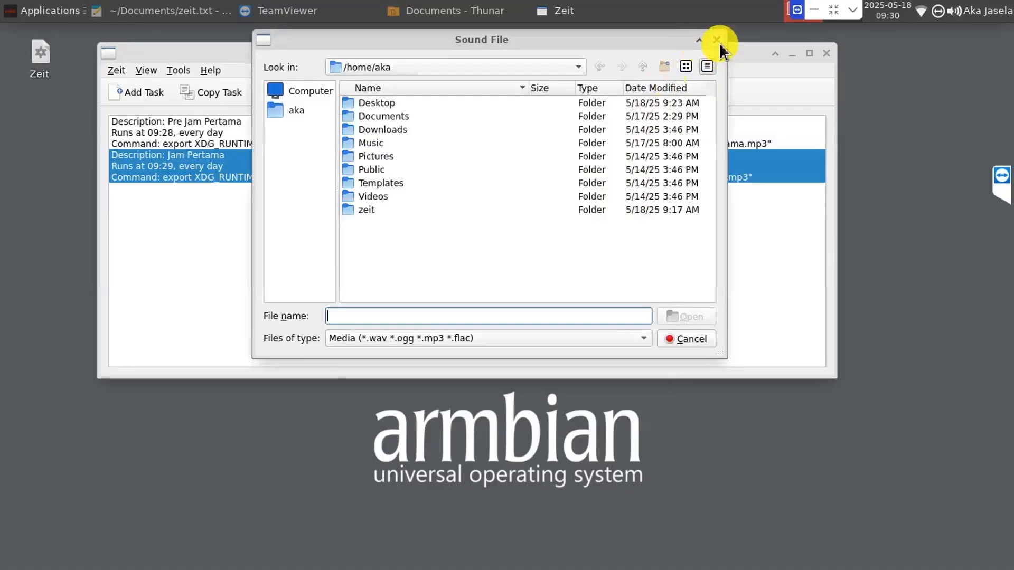
pyautogui.click(716, 40)
pyautogui.click(649, 125)
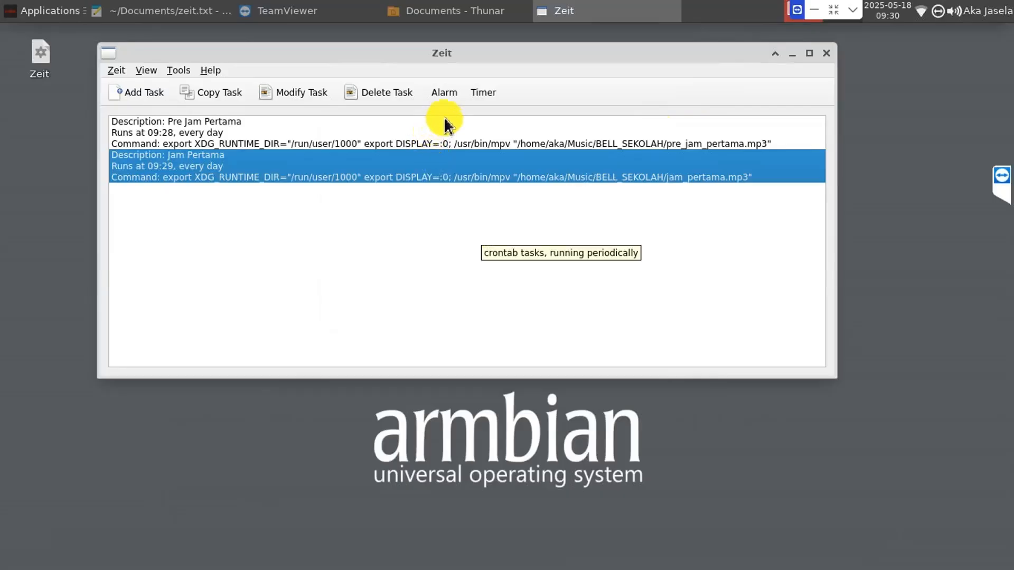
# Step: Start a new alarm named 'Akhir Pelajaran' with the copied export command pasted as Player
pyautogui.click(444, 94)
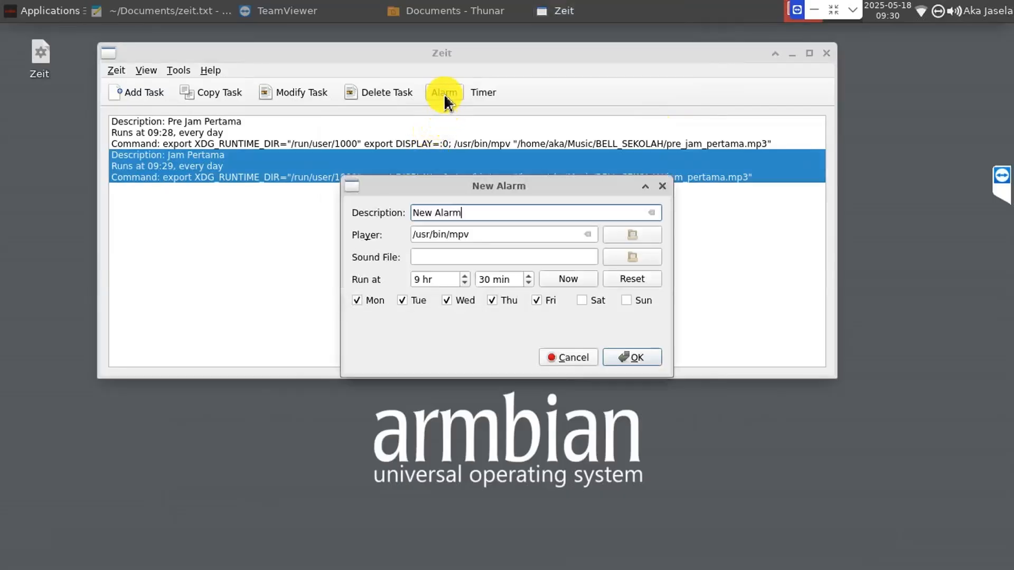
pyautogui.write('Akhir Pelah')
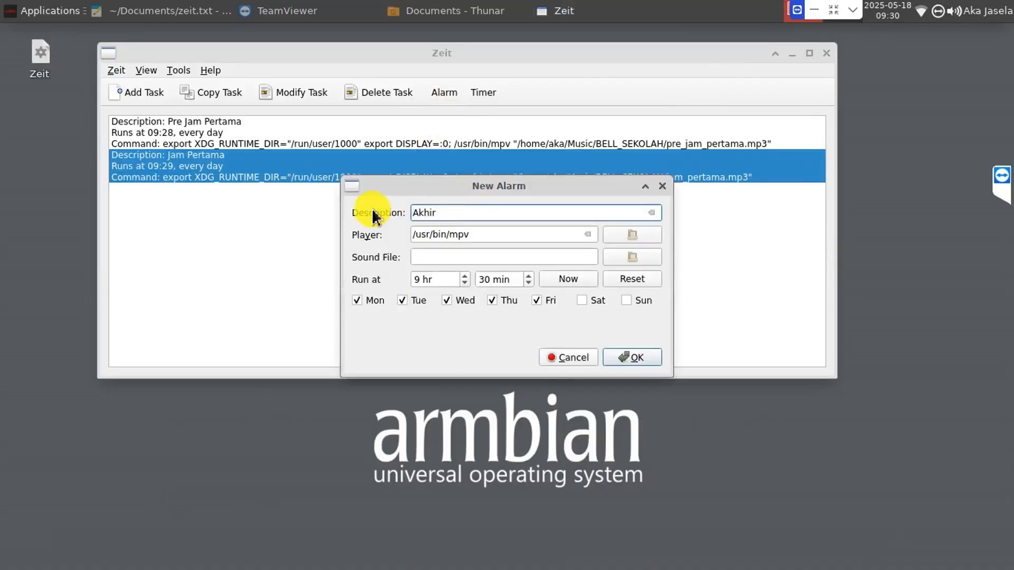
pyautogui.press('BackSpace')
pyautogui.write('jaran')
pyautogui.click(413, 240)
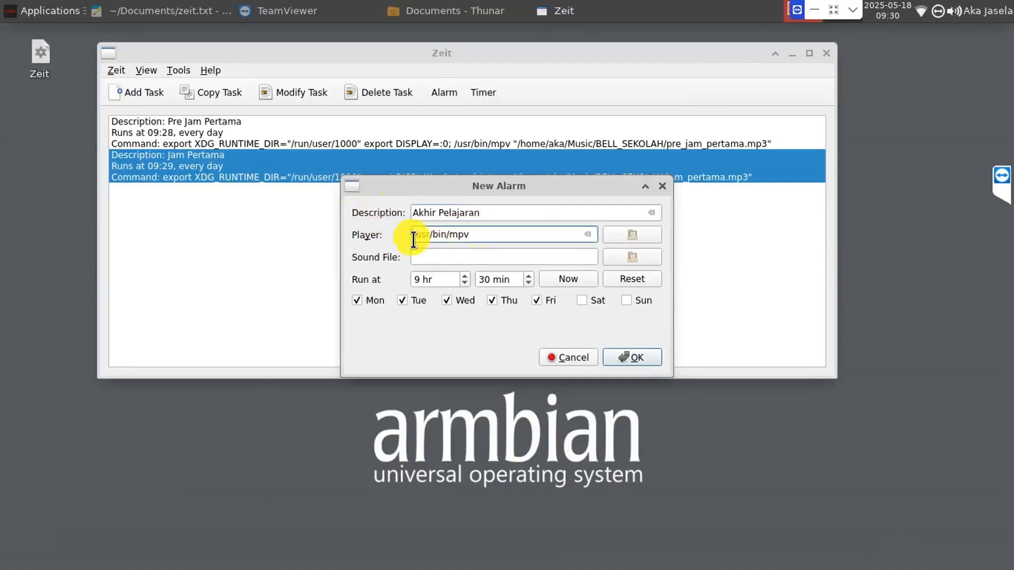
pyautogui.rightClick(412, 237)
pyautogui.click(449, 315)
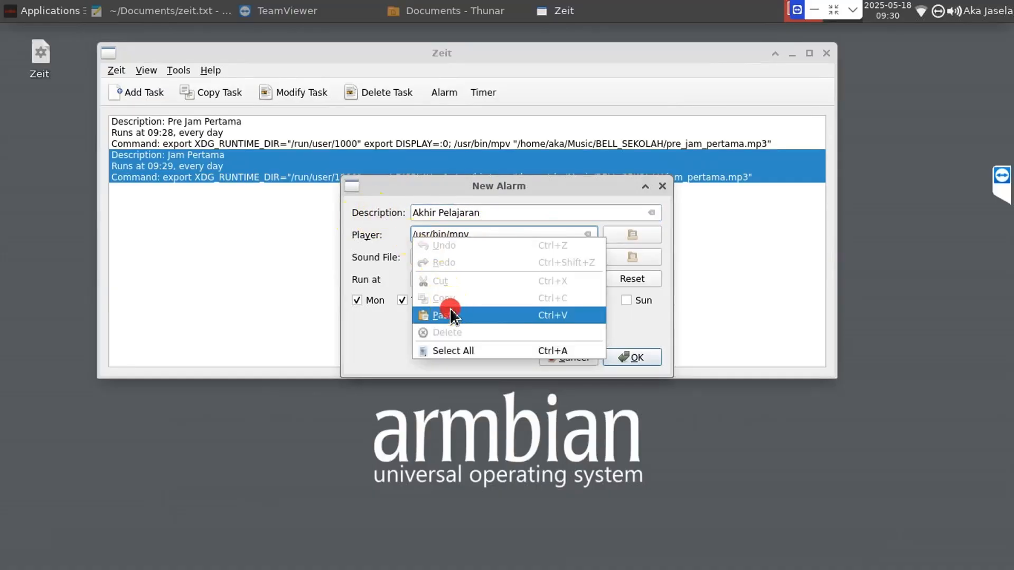
pyautogui.write('/run')
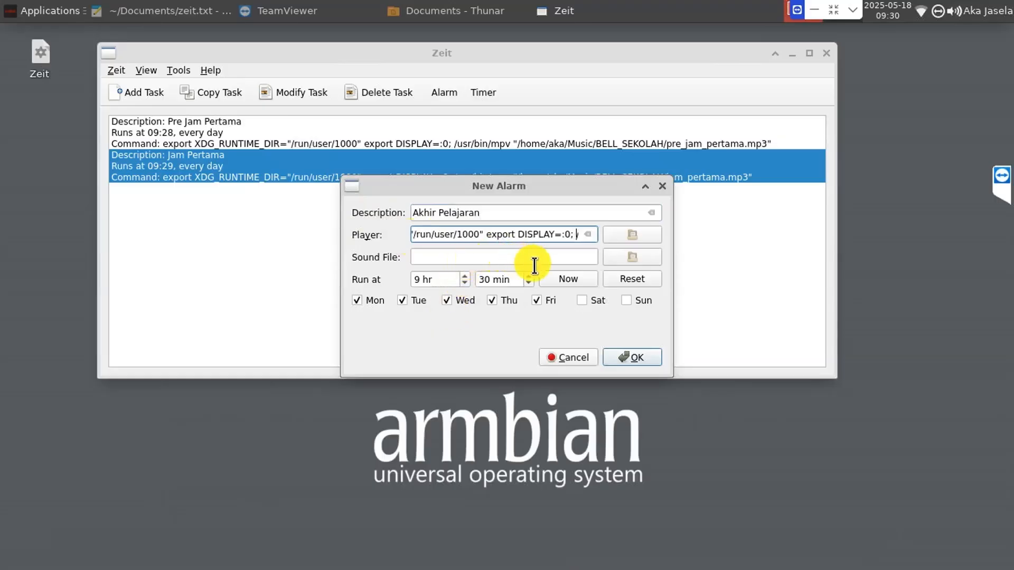
# Step: Choose BELL_SEKOLAH/akhir_pelajaran.mp3 as the alarm's sound file
pyautogui.click(637, 257)
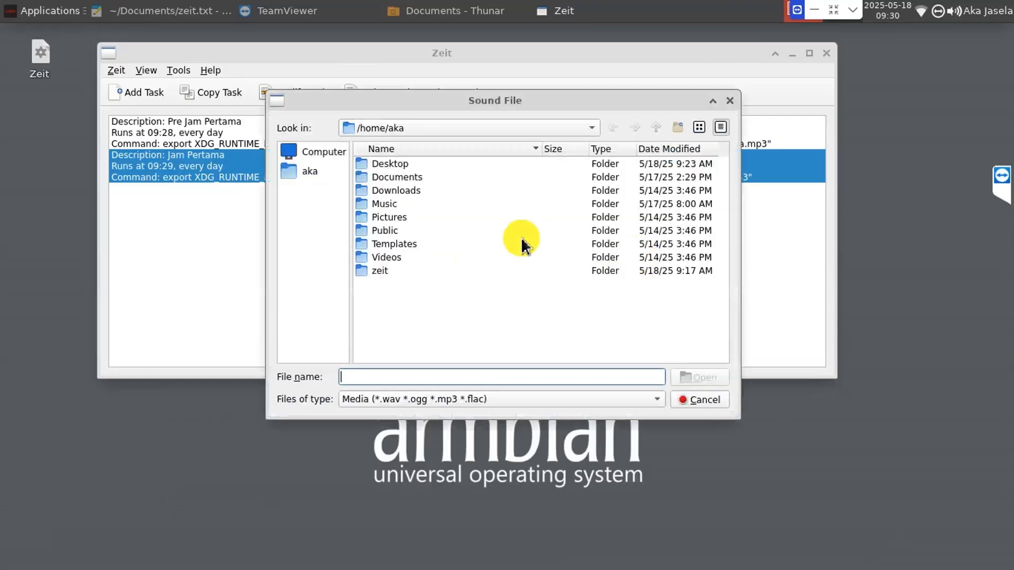
pyautogui.doubleClick(394, 204)
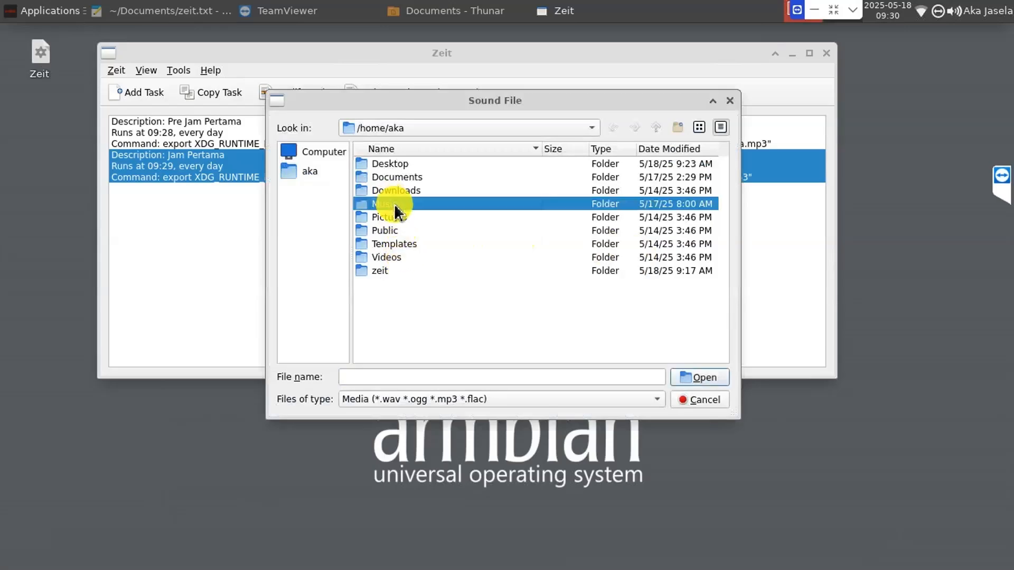
pyautogui.doubleClick(407, 166)
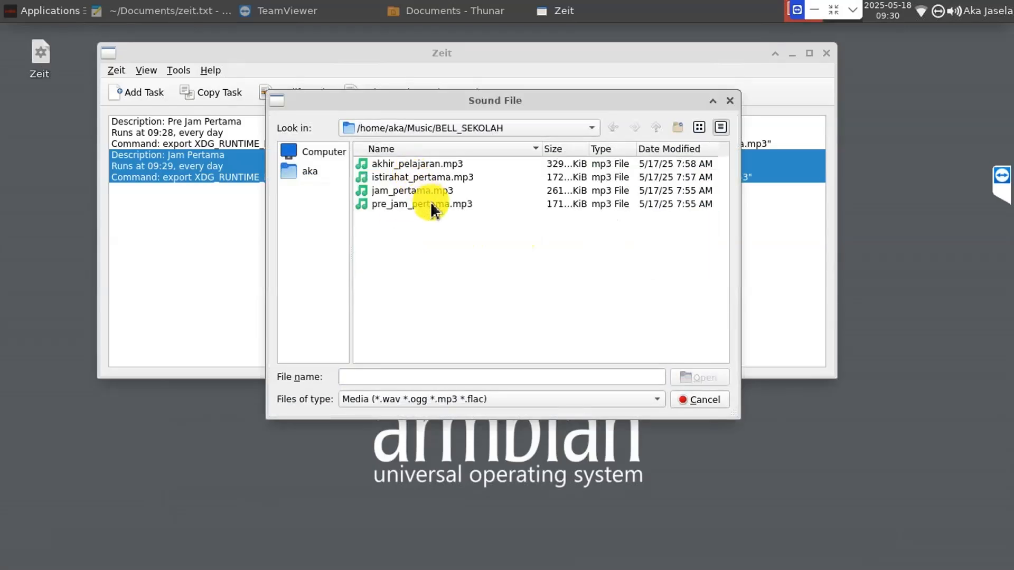
pyautogui.click(430, 204)
pyautogui.click(423, 164)
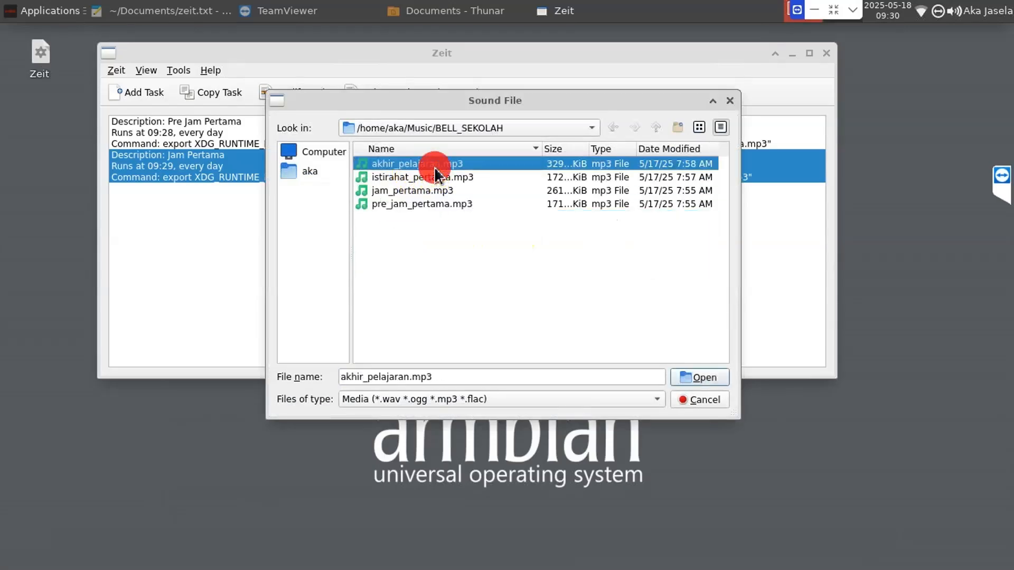
pyautogui.click(700, 382)
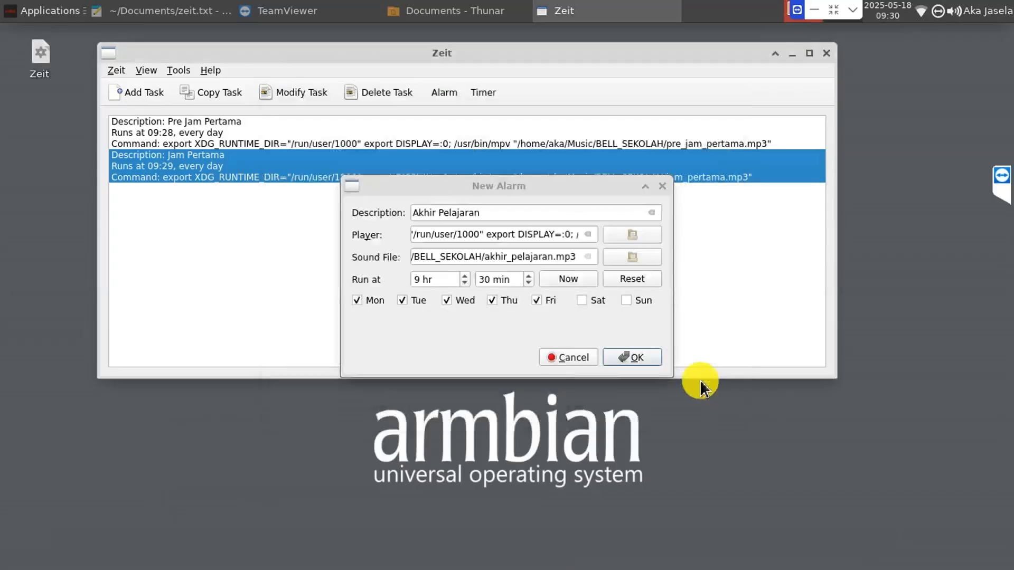
# Step: Set the minute to 31, add Saturday and Sunday, and save the alarm
pyautogui.click(527, 277)
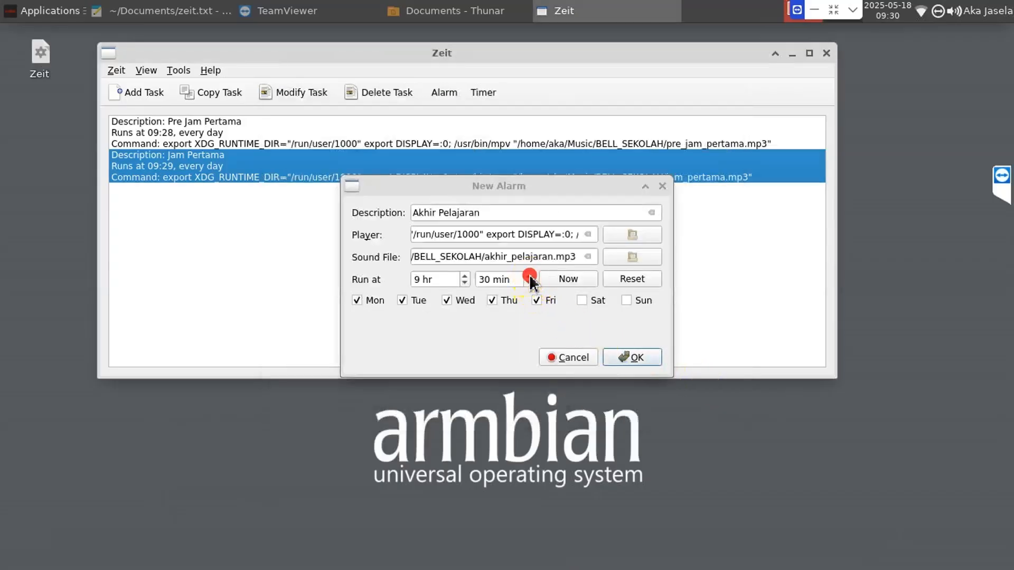
pyautogui.click(582, 300)
pyautogui.click(627, 302)
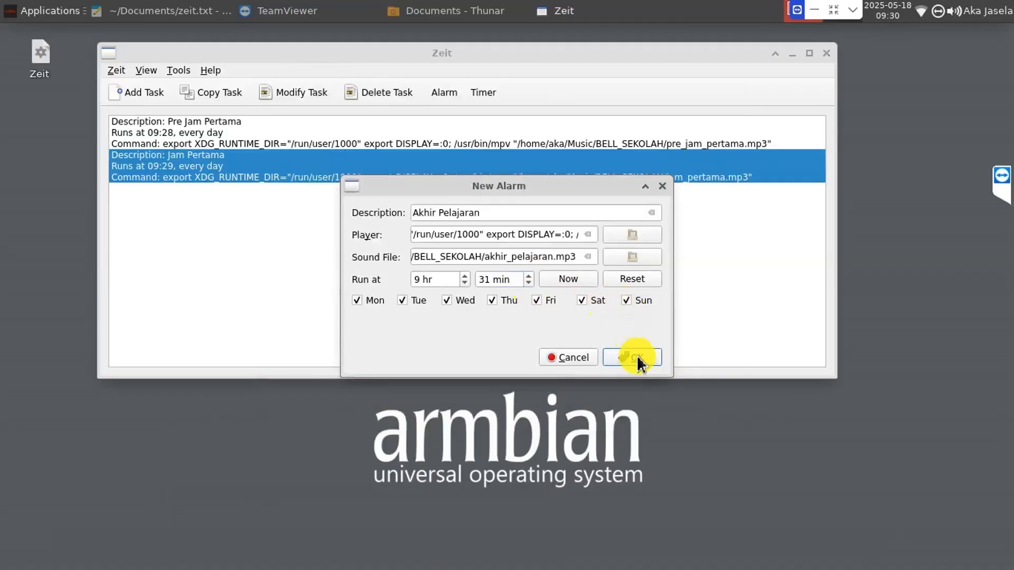
pyautogui.click(636, 357)
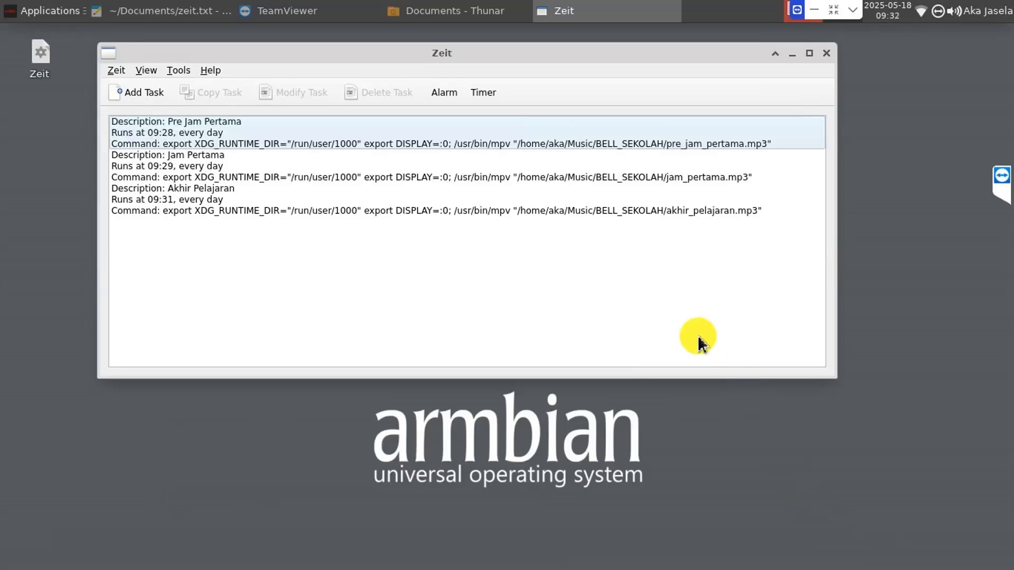
# Step: Reschedule Pre Jam Pertama to 09:45 using the Advanced minute field
pyautogui.rightClick(444, 141)
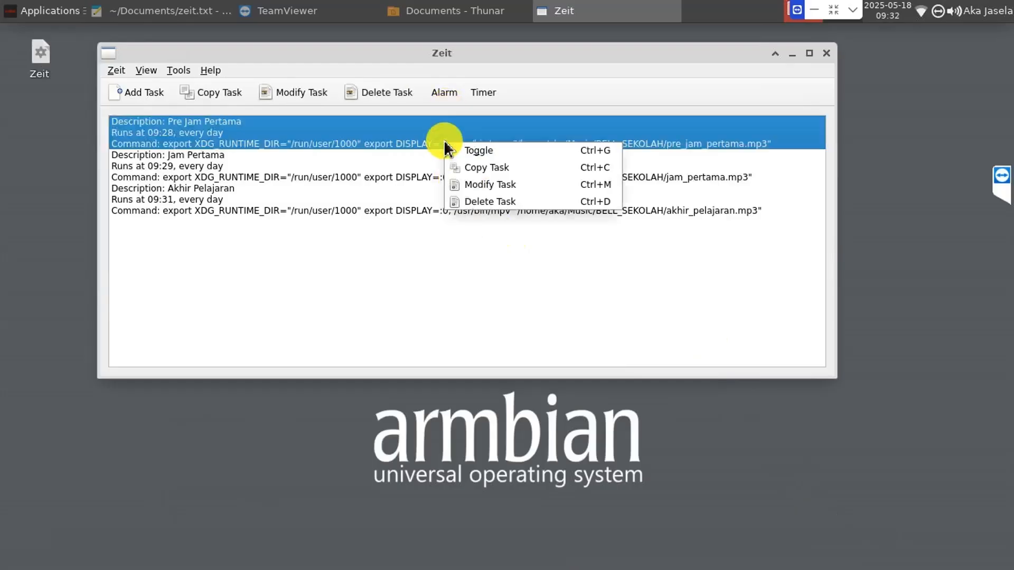
pyautogui.click(479, 185)
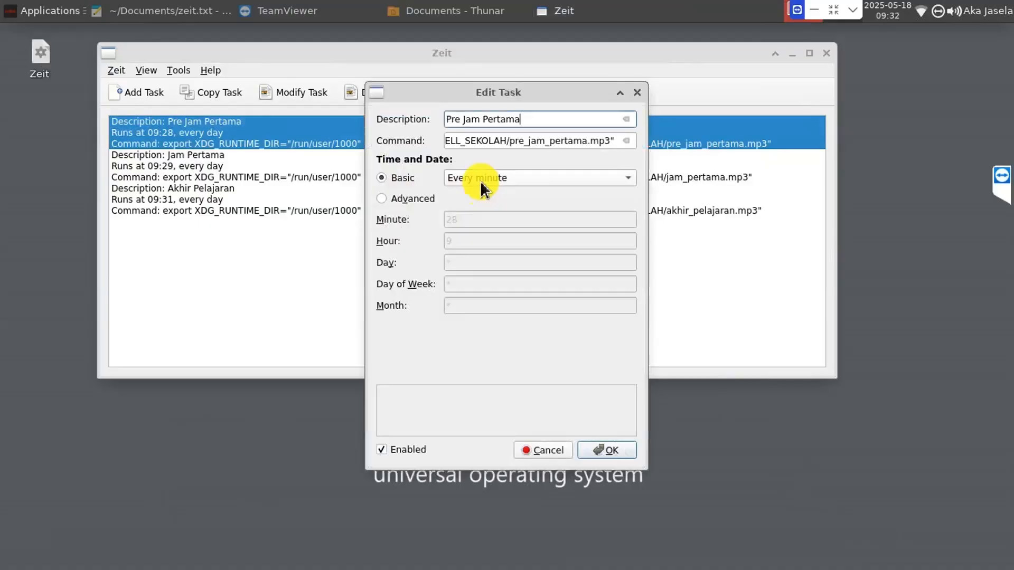
pyautogui.click(398, 198)
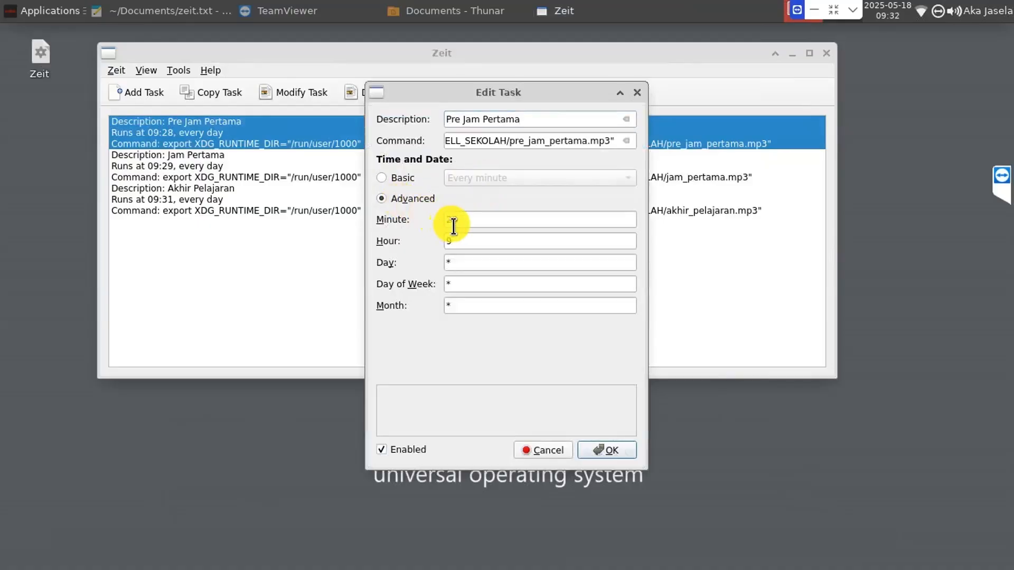
pyautogui.moveTo(464, 222); pyautogui.dragTo(425, 219)
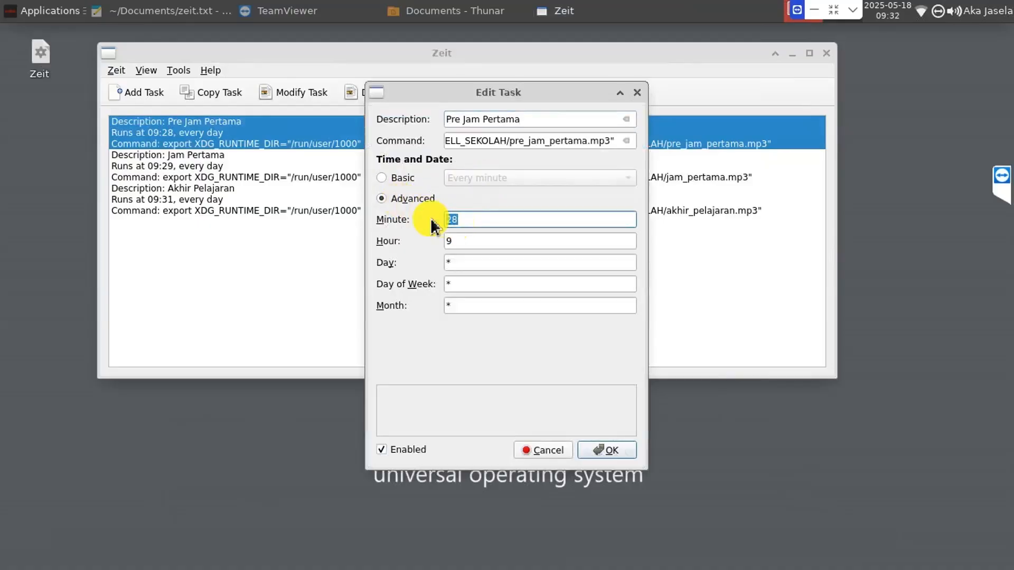
pyautogui.write('4')
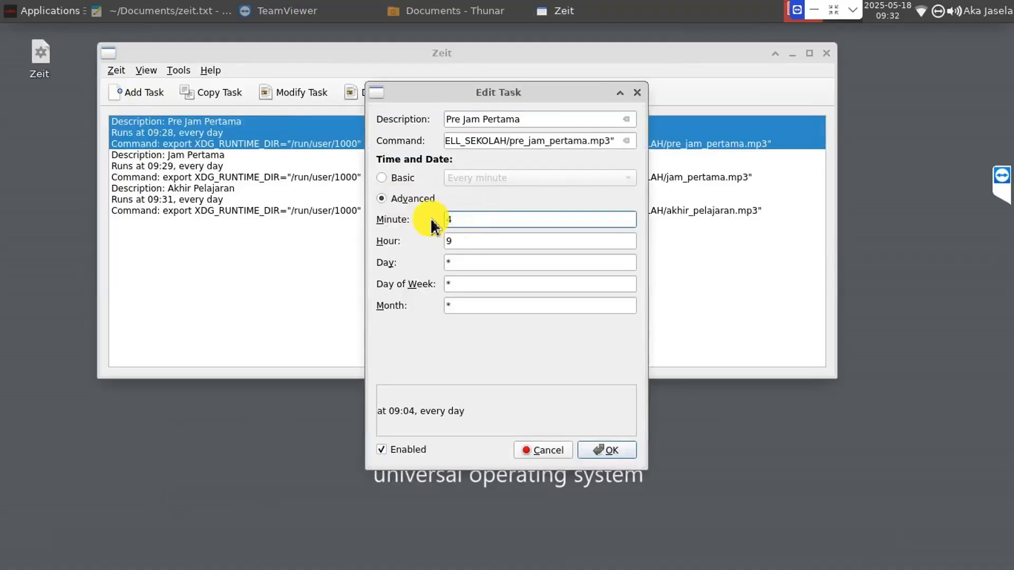
pyautogui.write('5')
pyautogui.click(603, 456)
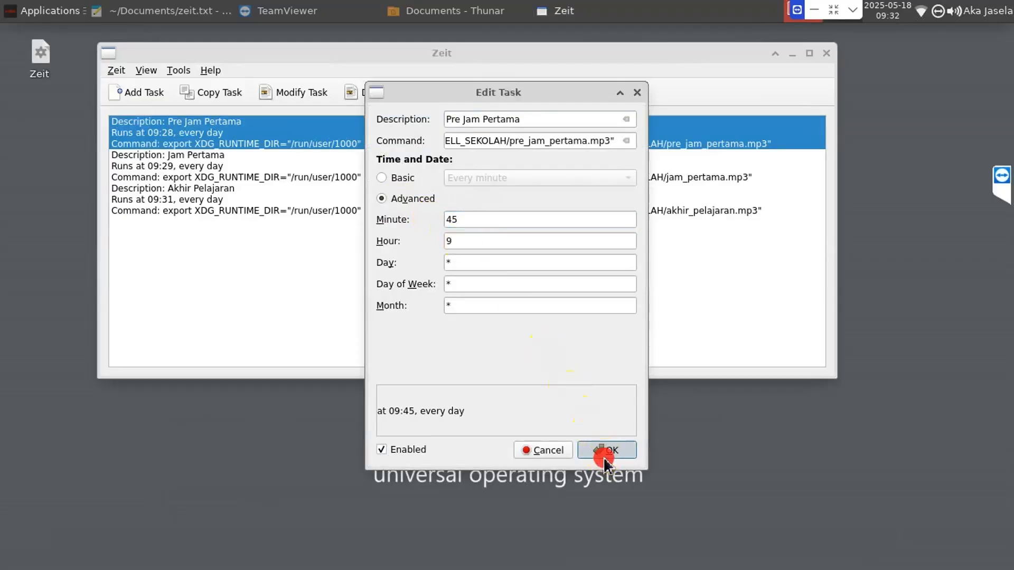
# Step: Reschedule Jam Pertama to 09:46 using the Advanced minute field
pyautogui.rightClick(292, 171)
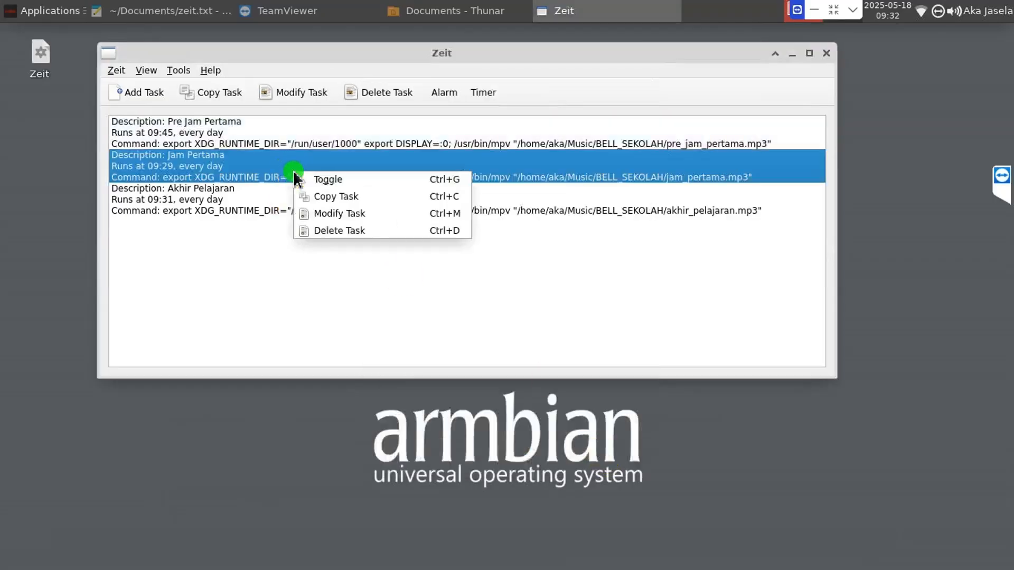
pyautogui.click(353, 213)
pyautogui.click(396, 198)
pyautogui.doubleClick(463, 218)
pyautogui.press('BackSpace')
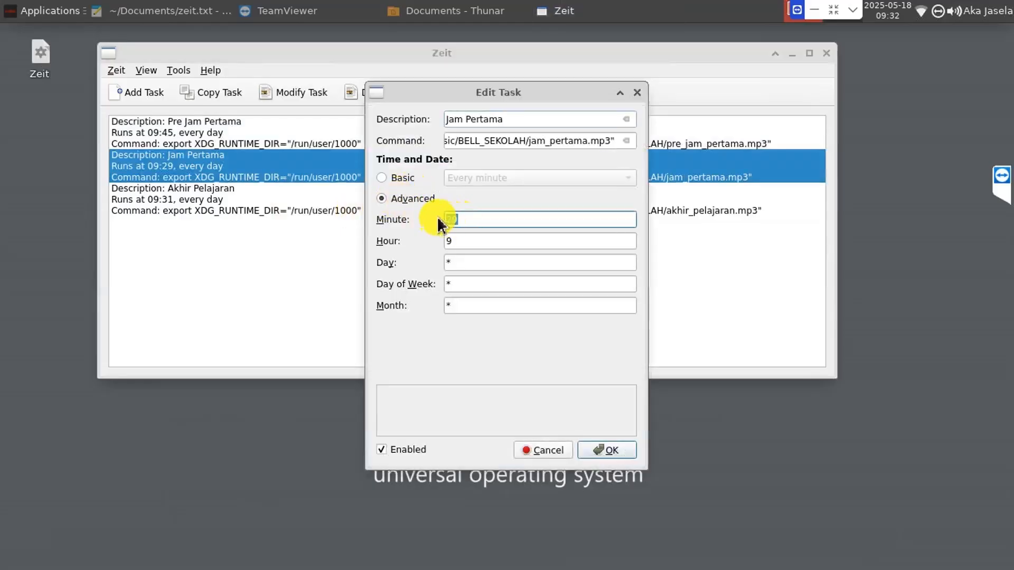
pyautogui.write('46')
pyautogui.click(606, 450)
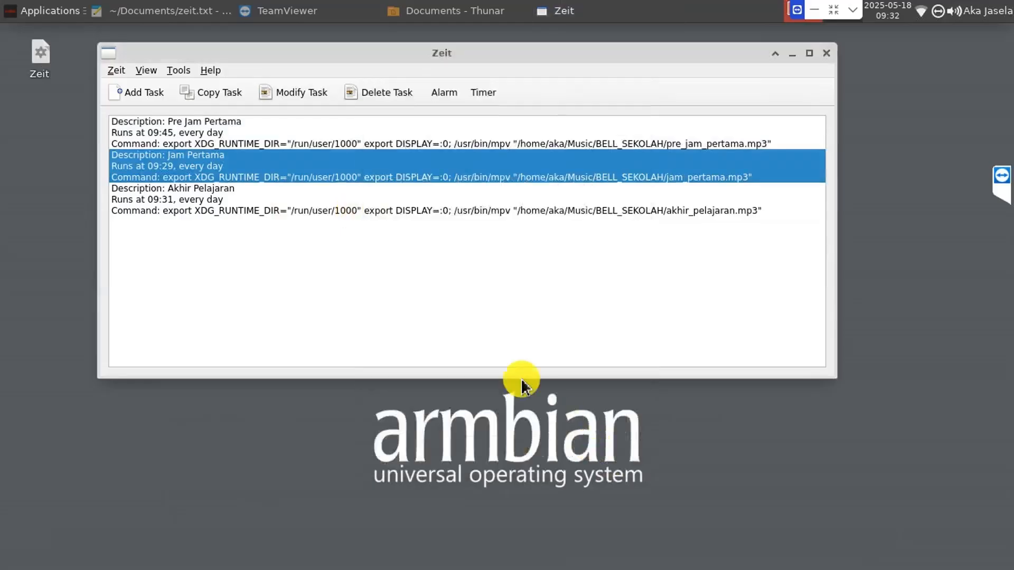
# Step: Reschedule Akhir Pelajaran to 09:47 using the Advanced minute field
pyautogui.click(394, 205)
pyautogui.rightClick(395, 201)
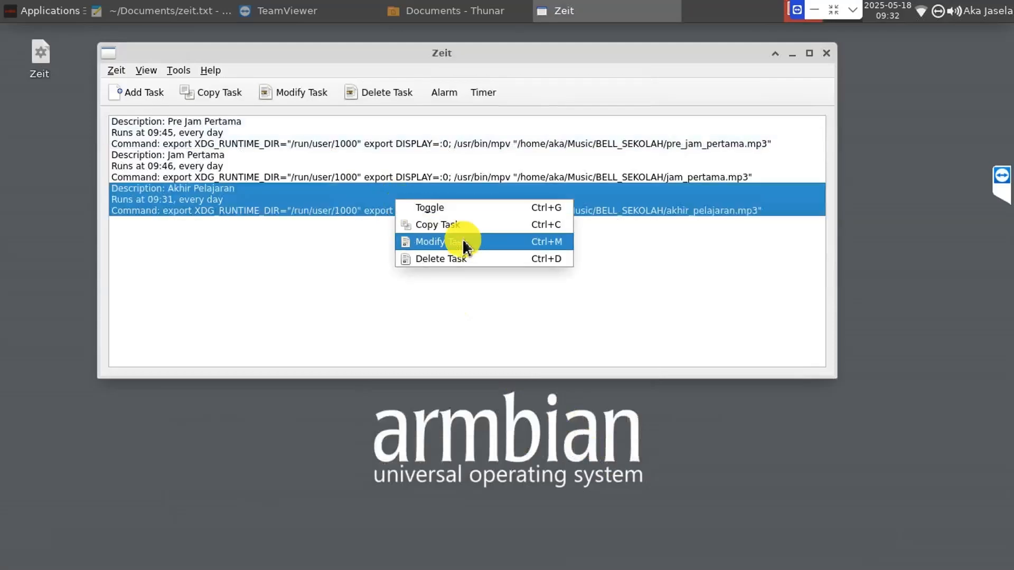
pyautogui.click(464, 244)
pyautogui.click(412, 203)
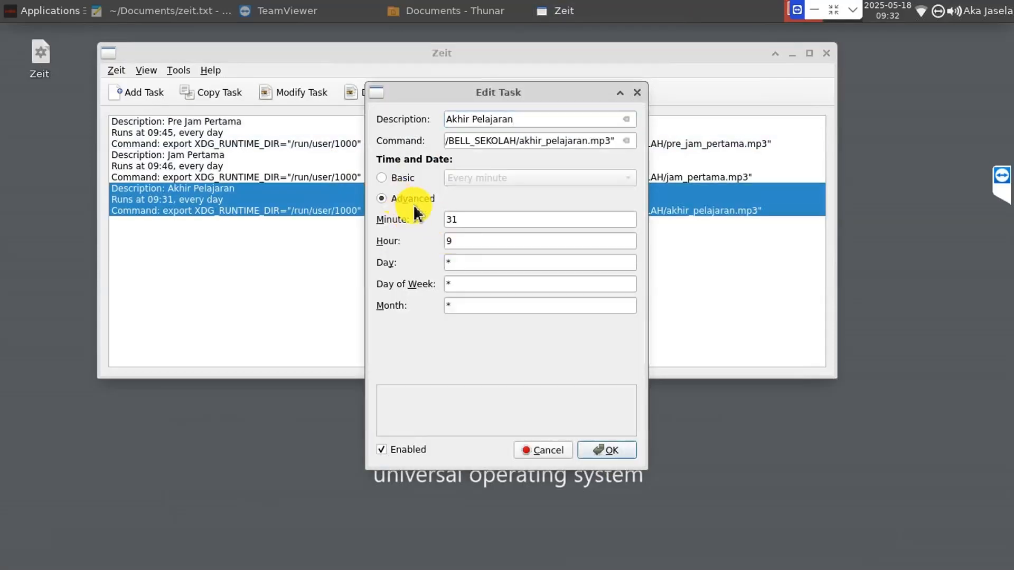
pyautogui.doubleClick(467, 219)
pyautogui.write('47')
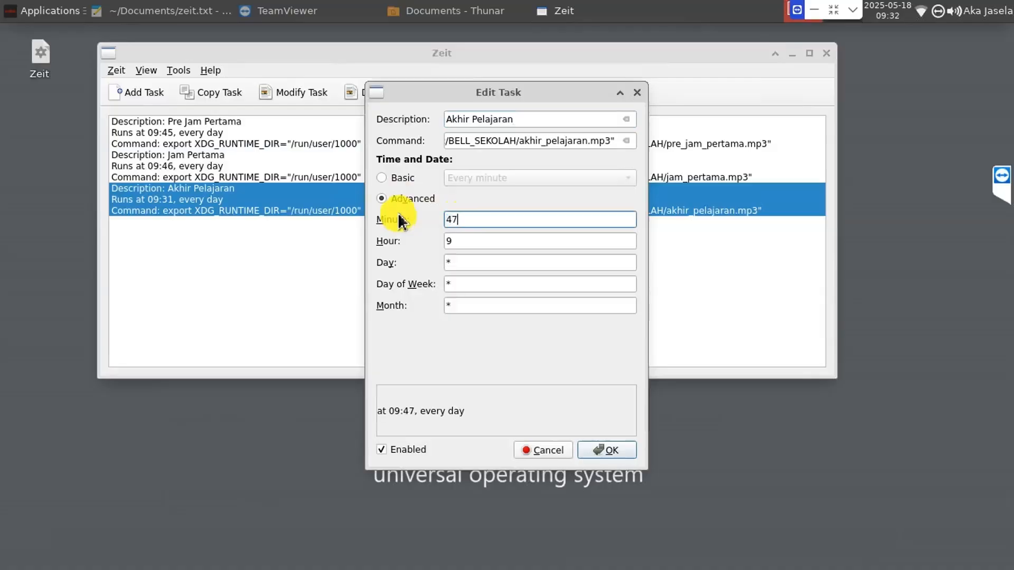
pyautogui.click(314, 253)
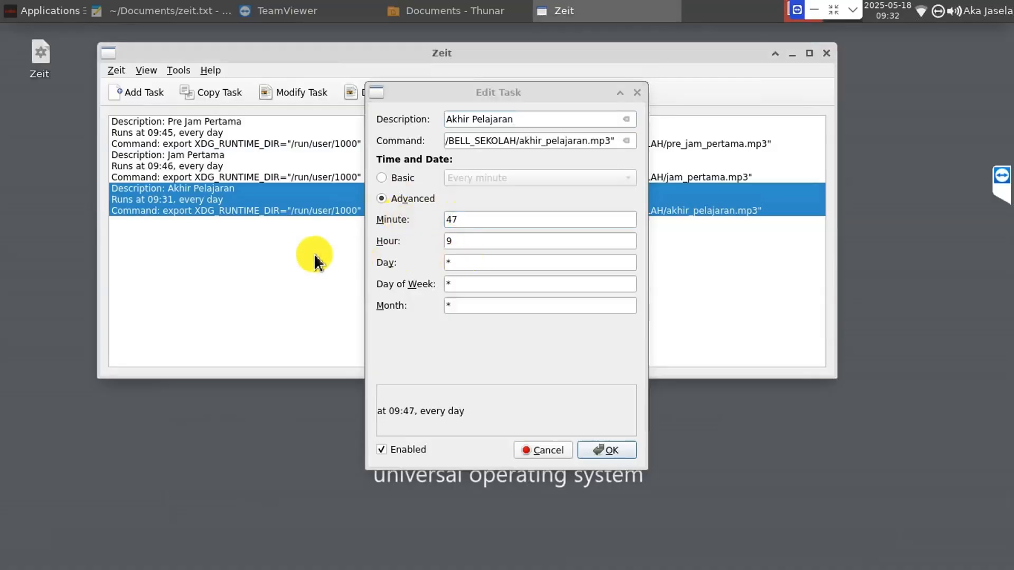
pyautogui.click(606, 451)
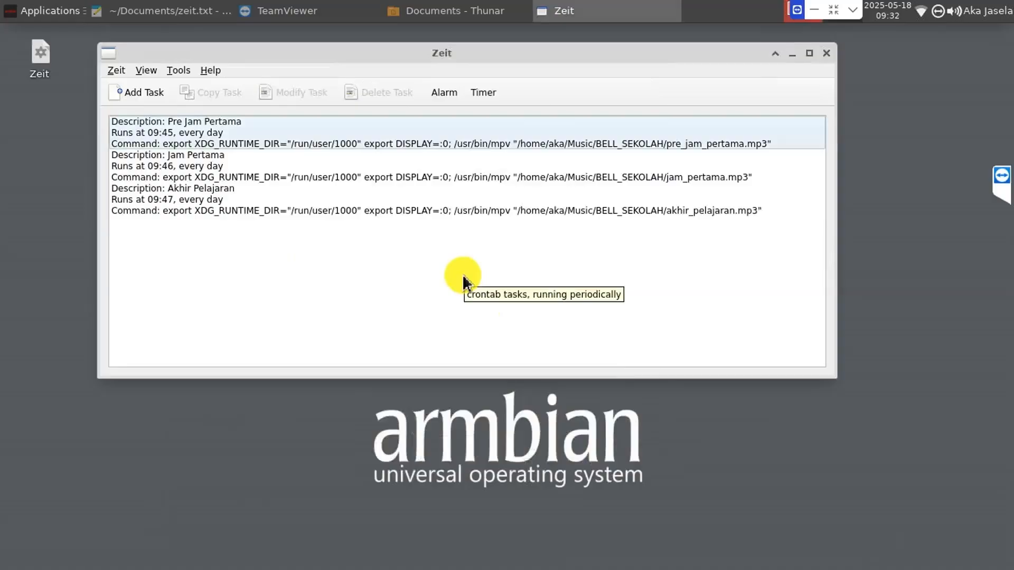
# Step: Shift the Zeit window left, cancel a new alarm form unsaved, and bring up the applications menu
pyautogui.moveTo(344, 52); pyautogui.dragTo(283, 48)
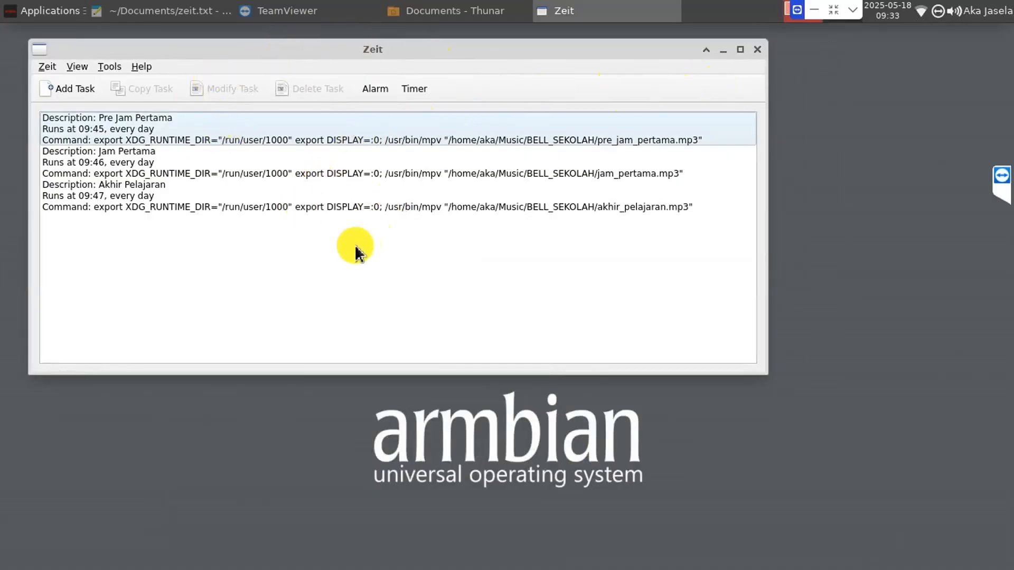
pyautogui.click(374, 90)
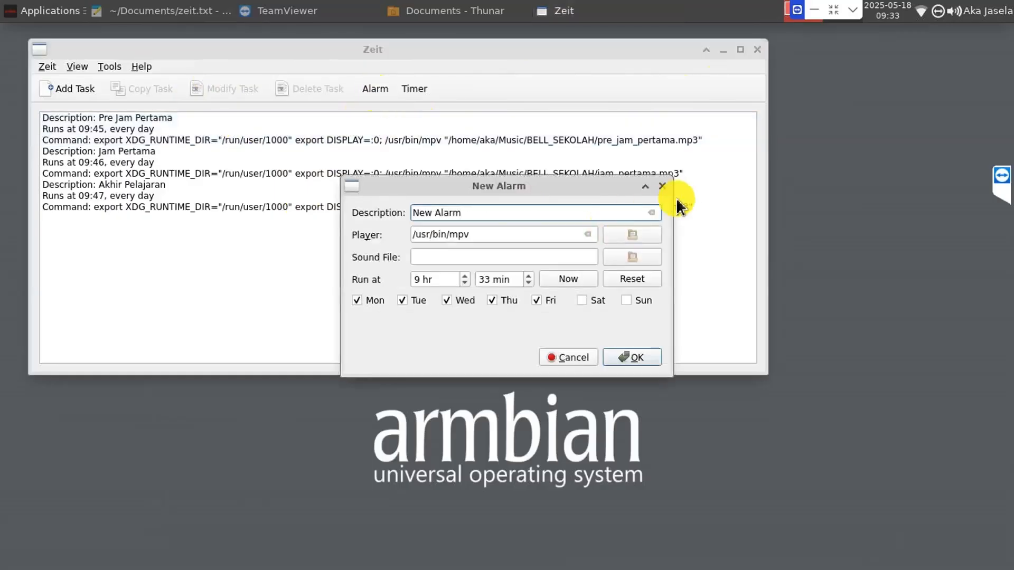
pyautogui.click(664, 188)
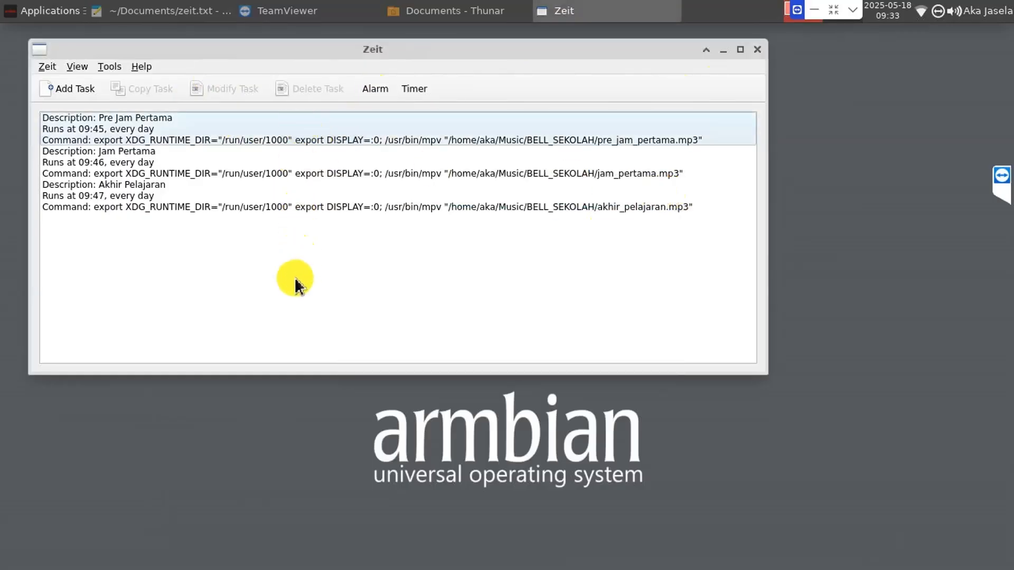
pyautogui.click(42, 11)
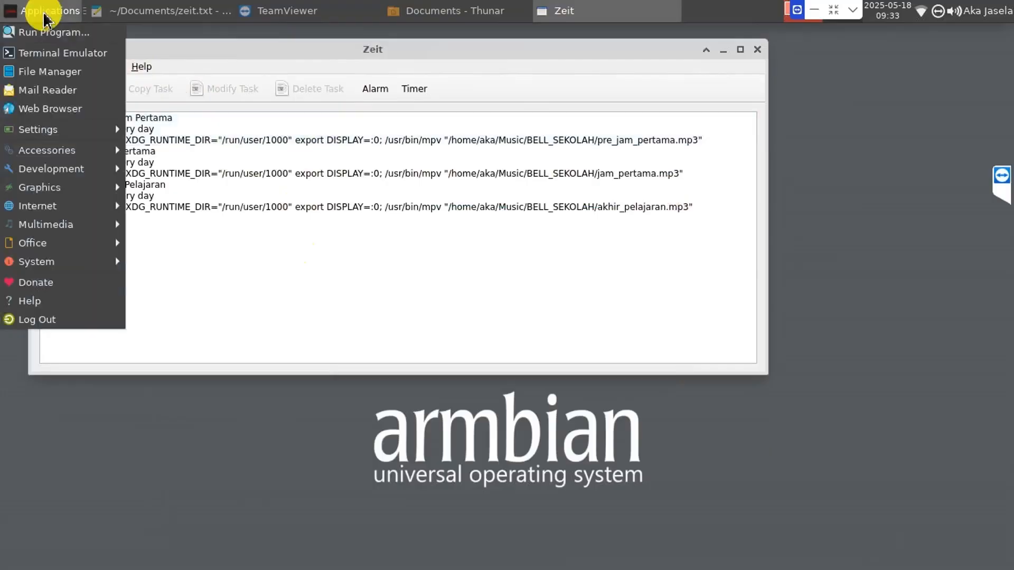
# Step: In a new terminal, run crontab -e to check the 45 9, 46 9 and 47 9 jobs, then exit nano unchanged
pyautogui.click(292, 150)
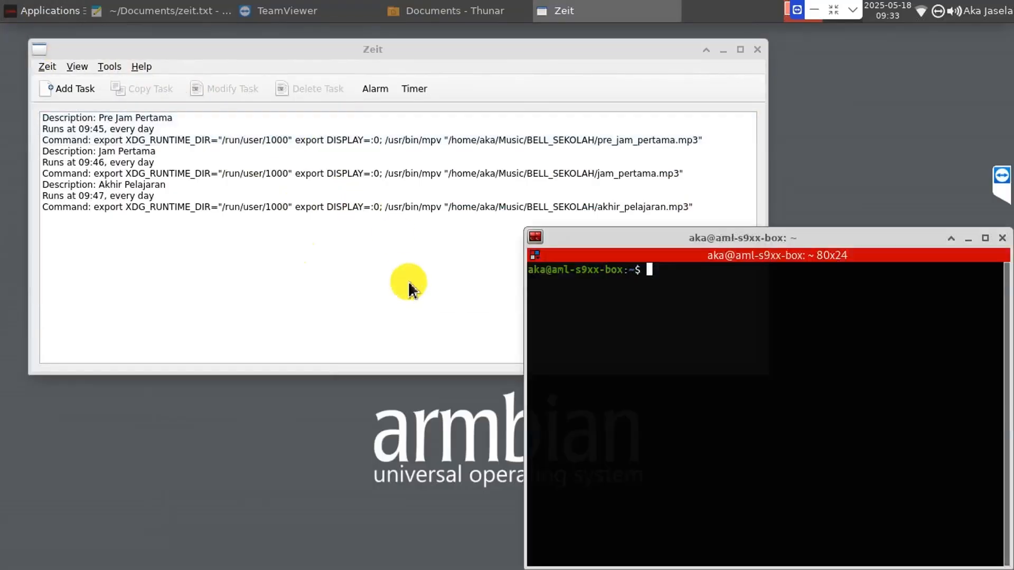
pyautogui.write('cron')
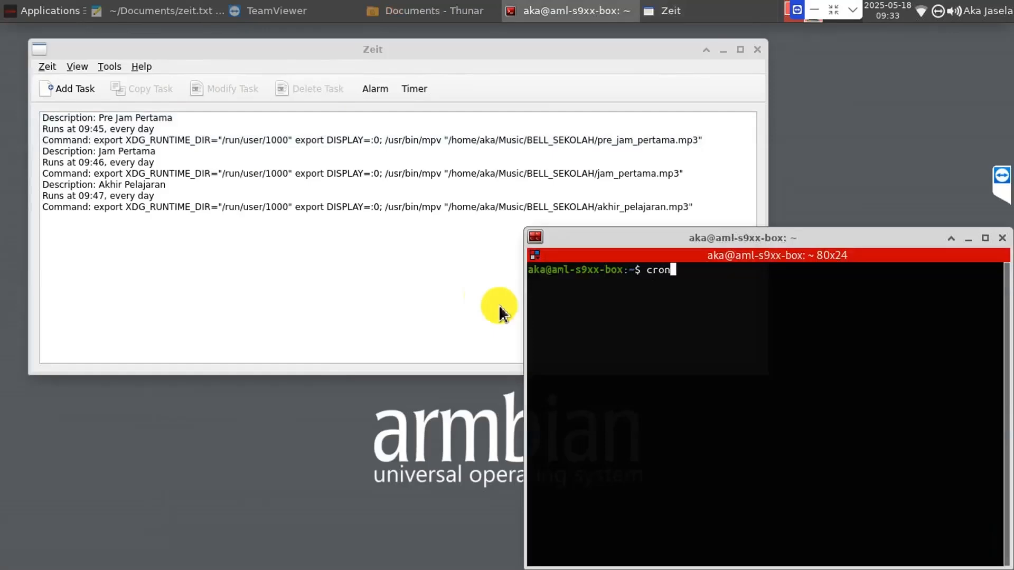
pyautogui.write('tab -e')
pyautogui.press('Return')
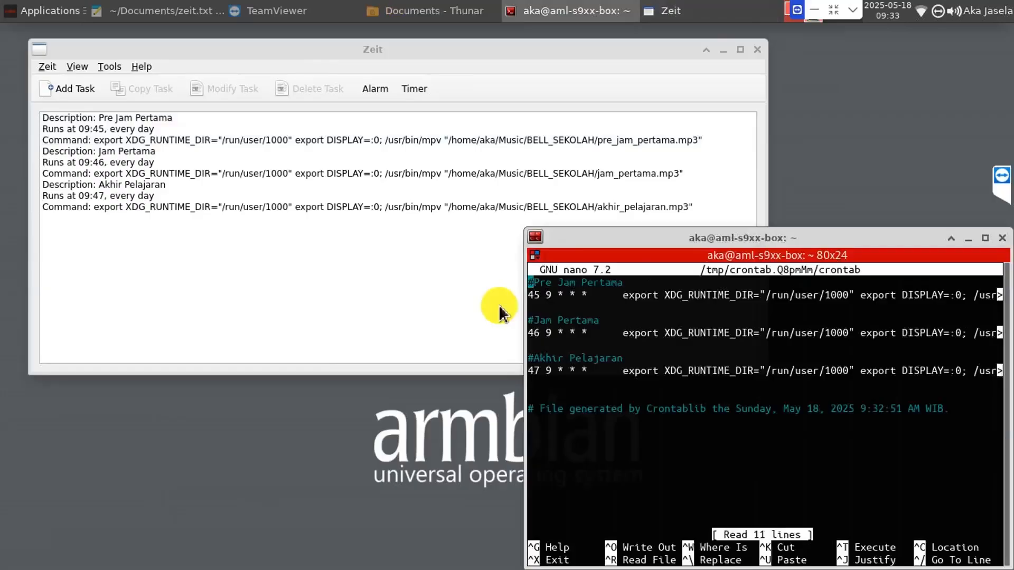
pyautogui.moveTo(749, 185); pyautogui.dragTo(614, 102)
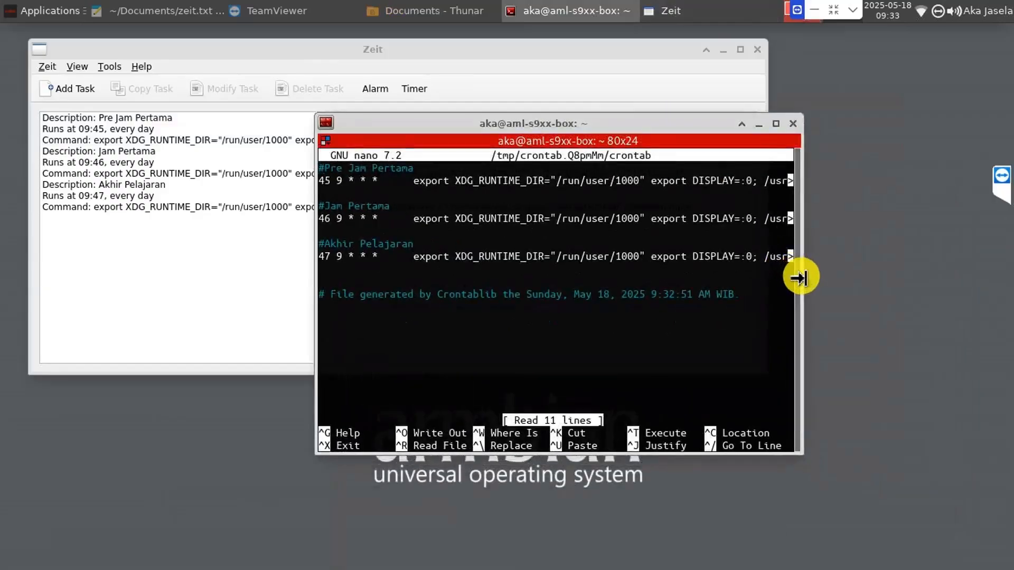
pyautogui.moveTo(804, 275); pyautogui.dragTo(880, 278)
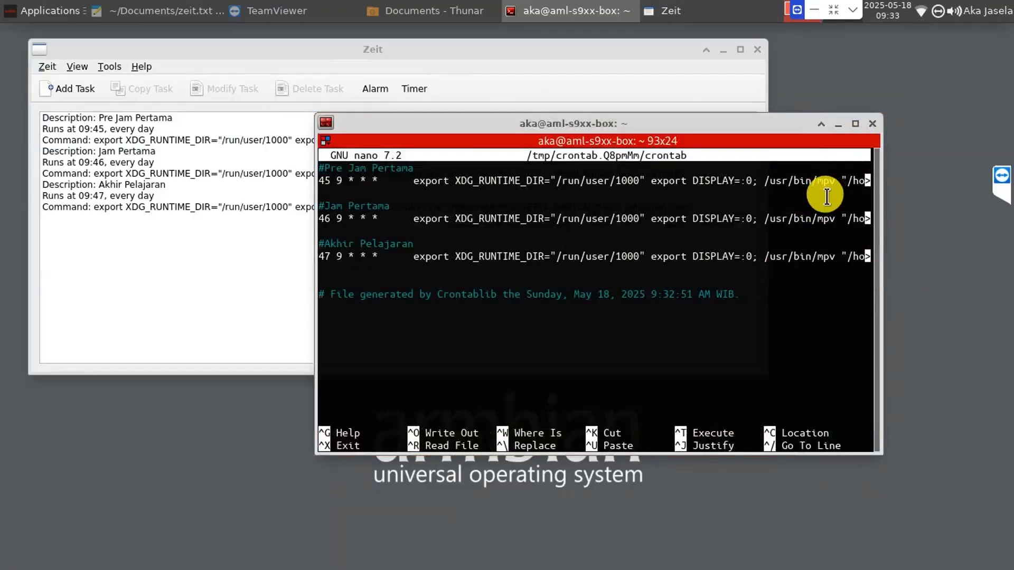
pyautogui.hotkey('ctrl', 'x')
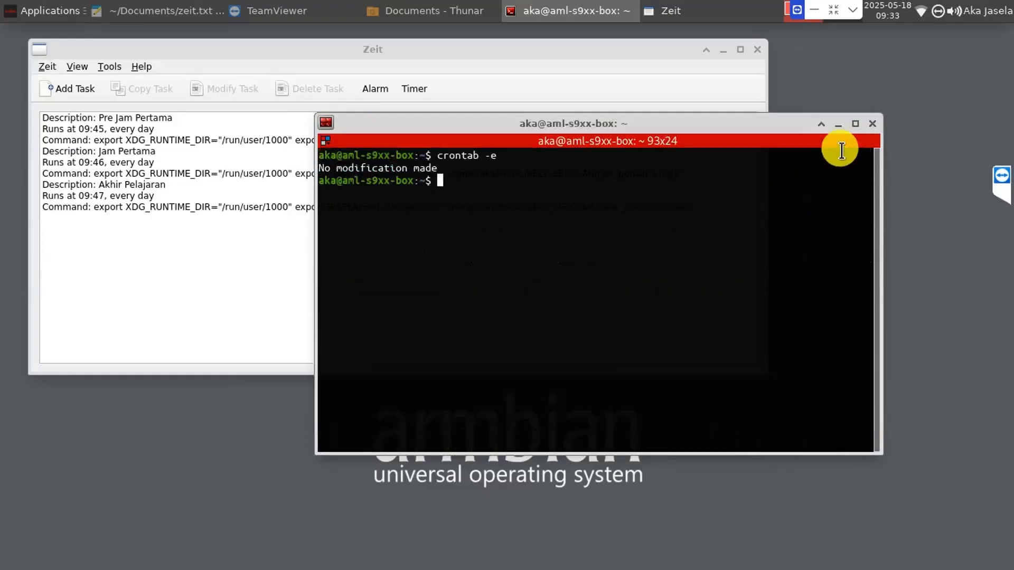
# Step: Minimize the terminal and cancel Zeit's New Alarm form, leaving the three bell tasks listed
pyautogui.click(839, 125)
pyautogui.click(382, 89)
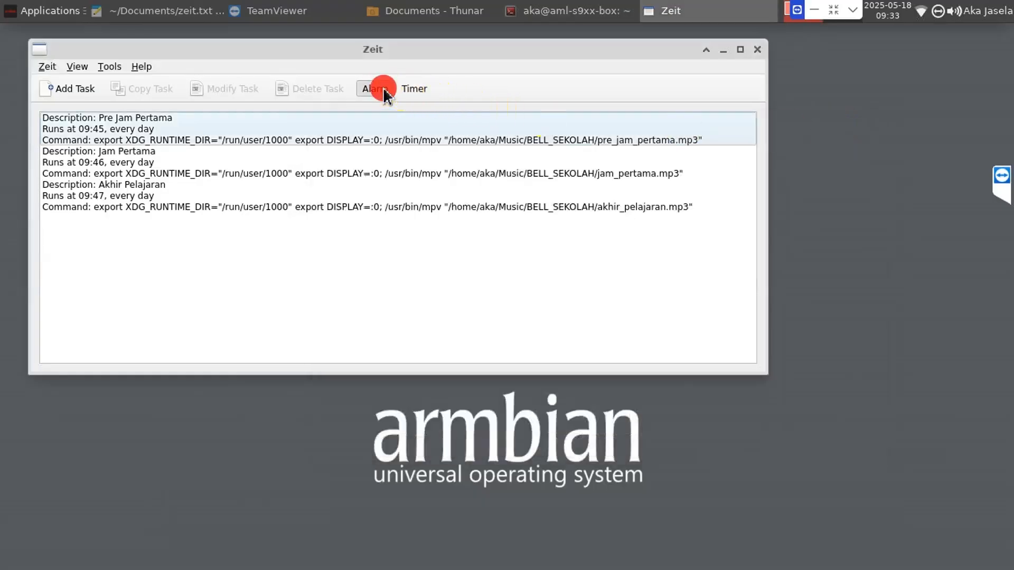
pyautogui.click(570, 356)
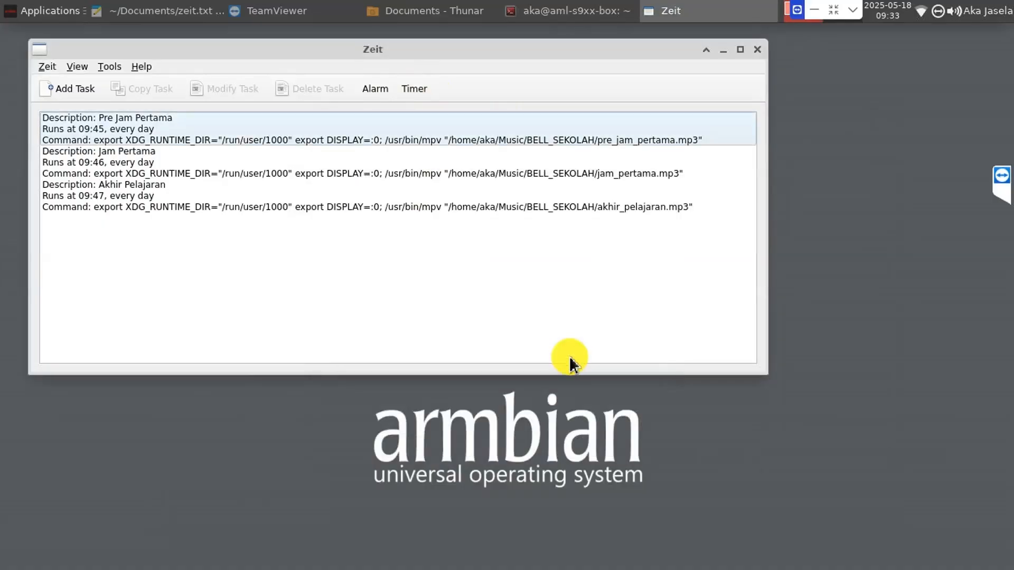